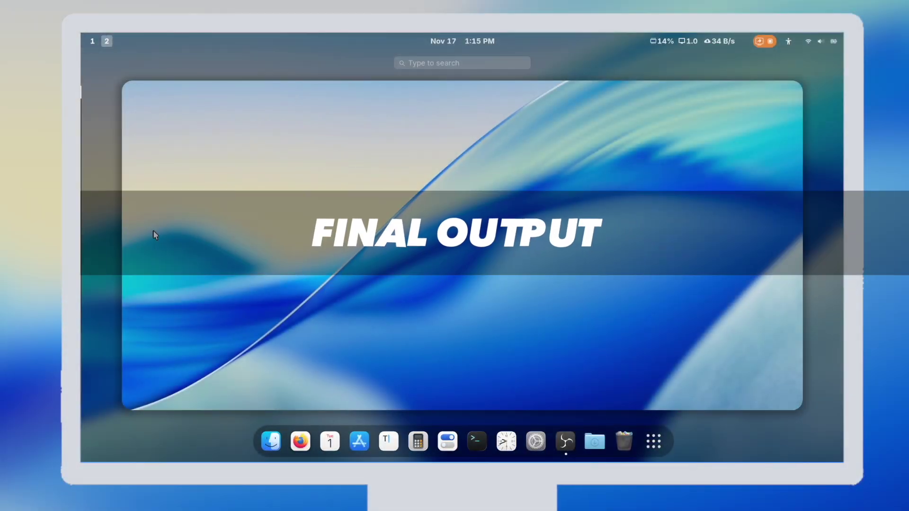
- Show the themed desktop's Downloads stack and the Files window, minimizing and restoring it from the dock
click(171, 254)
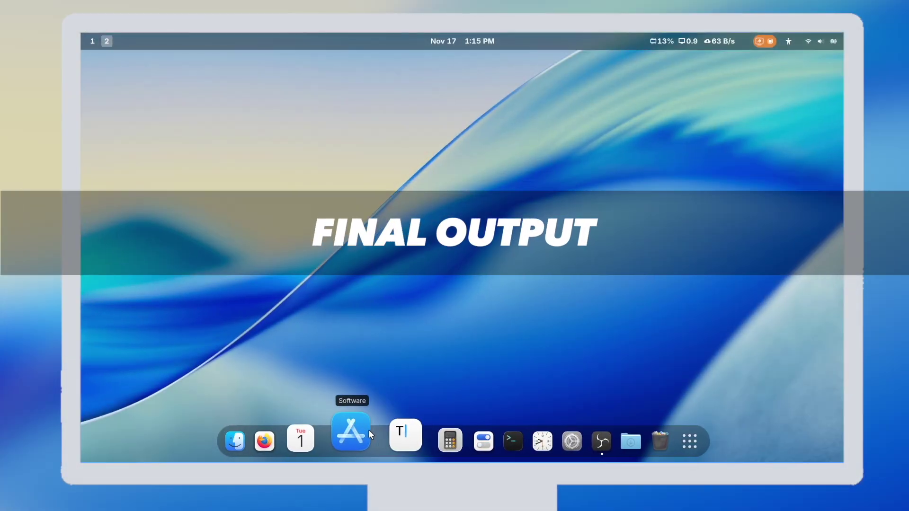
click(590, 438)
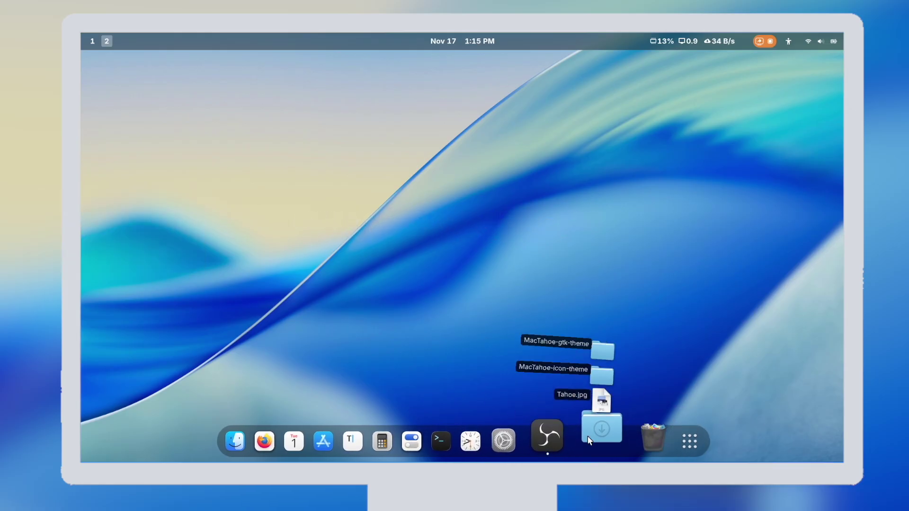
click(260, 426)
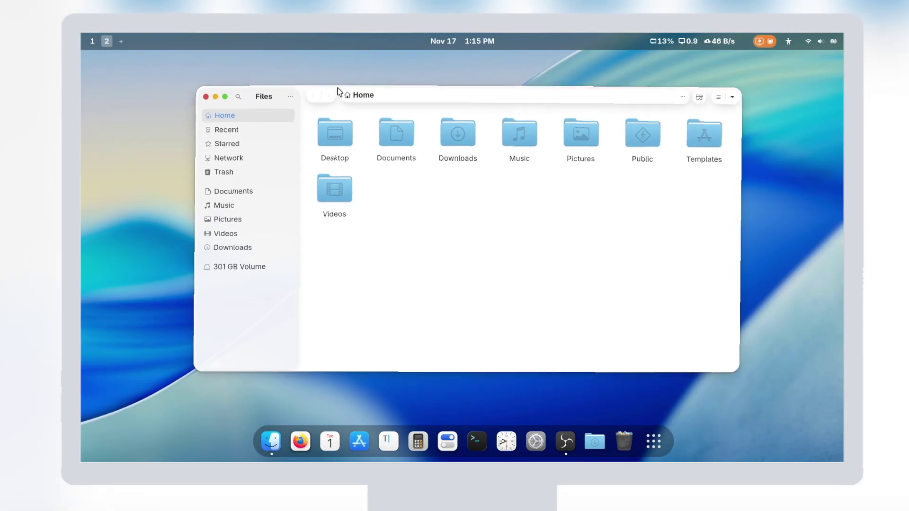
click(213, 100)
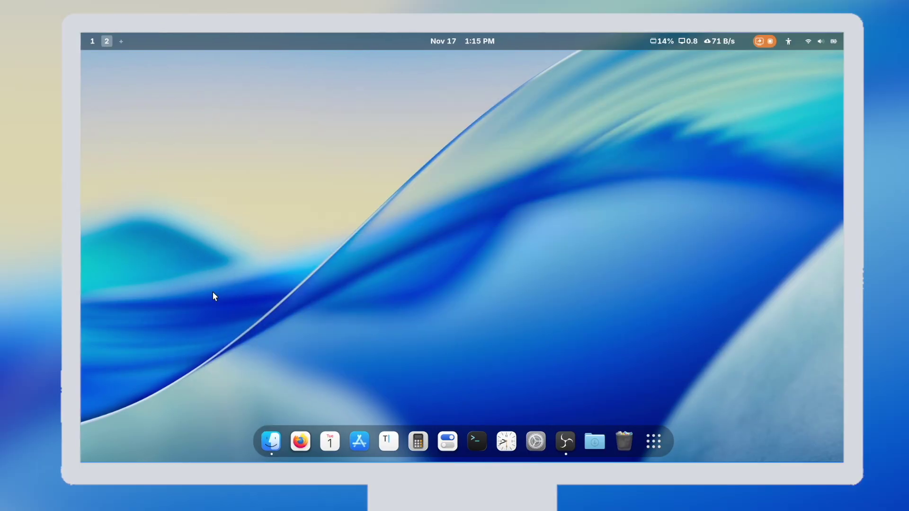
click(271, 448)
click(271, 448)
click(272, 448)
- Toggle Dark Style on, off and on again in quick settings
click(820, 41)
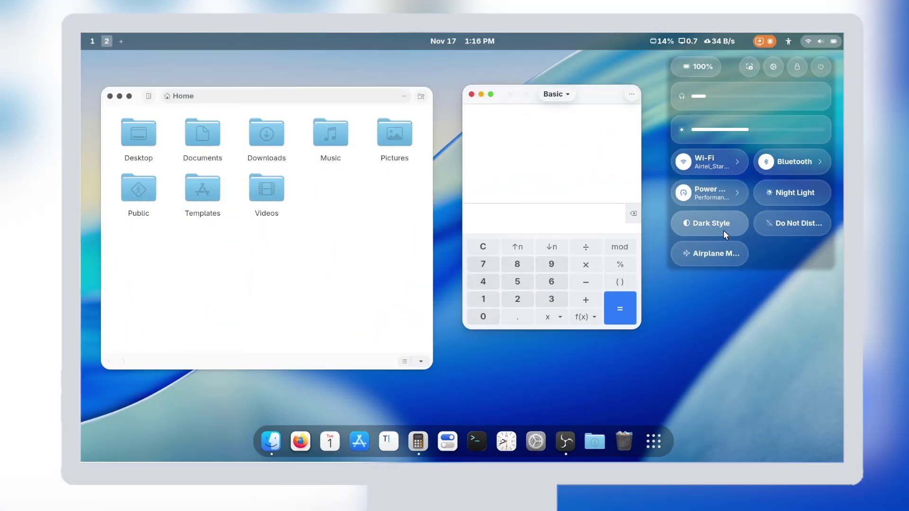
click(724, 230)
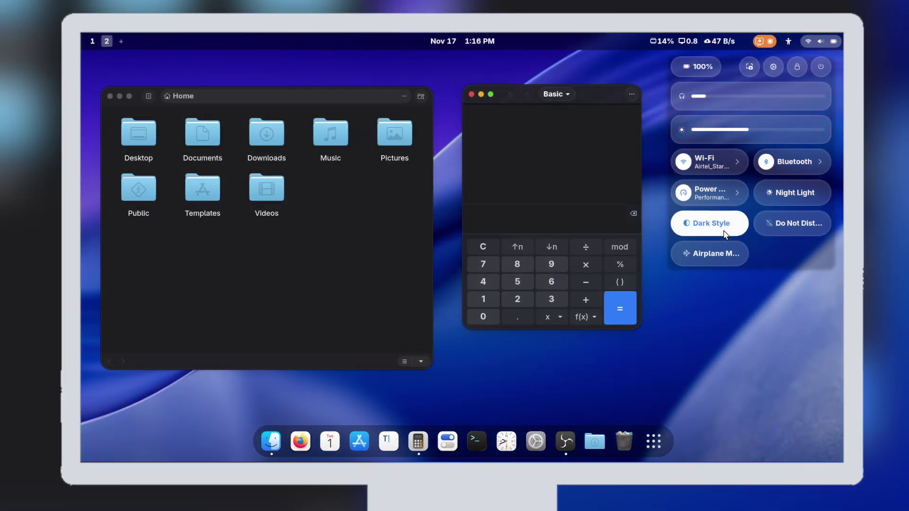
click(723, 231)
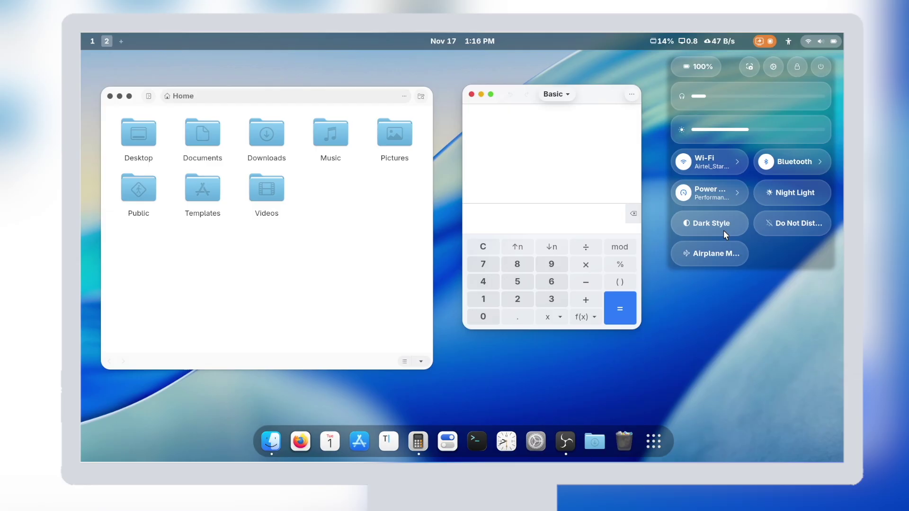
click(724, 230)
- Cycle forward and back through windows in the 3-D Alt+Tab switcher
key(alt+Tab)
key(alt+Tab)
key(alt+Tab)
key(alt+Tab)
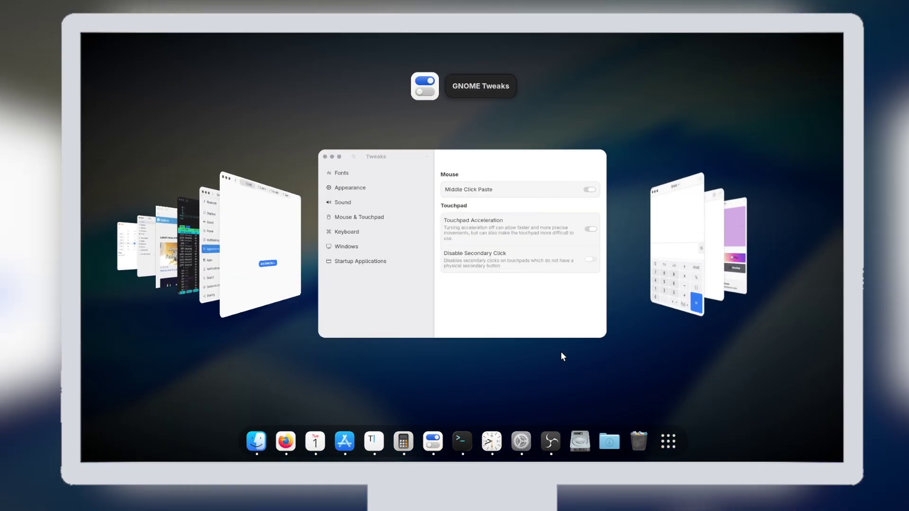
key(alt+Tab)
key(alt+Tab)
key(alt+Tab)
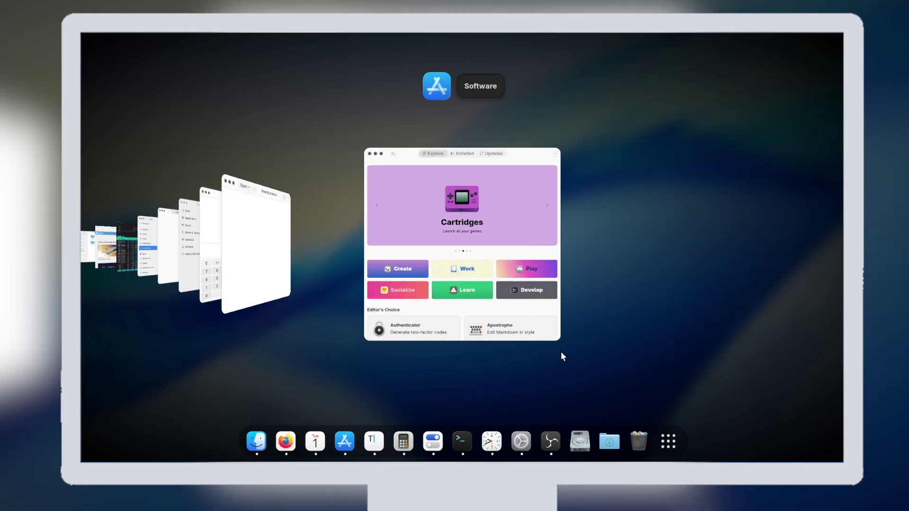
key(shift+alt+Tab)
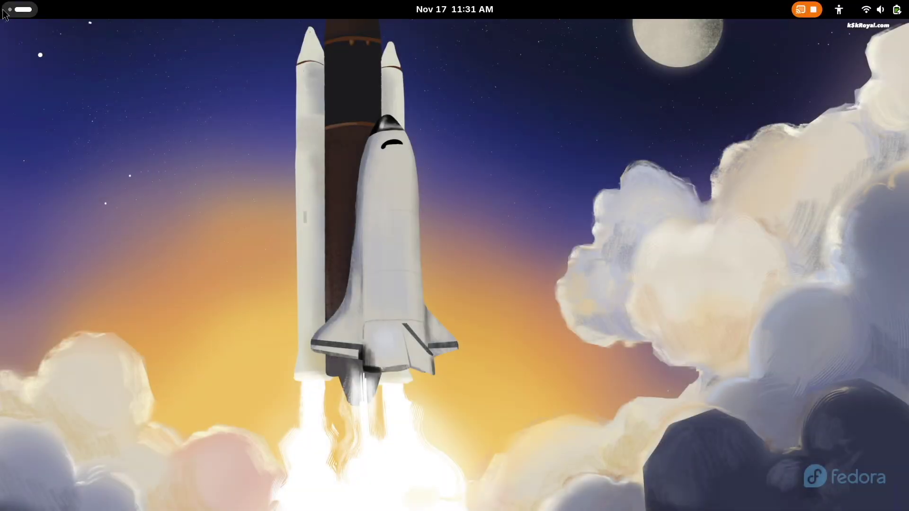
- View Settings' About page and System Details: Fedora Linux 43 Workstation, GNOME 49
click(6, 10)
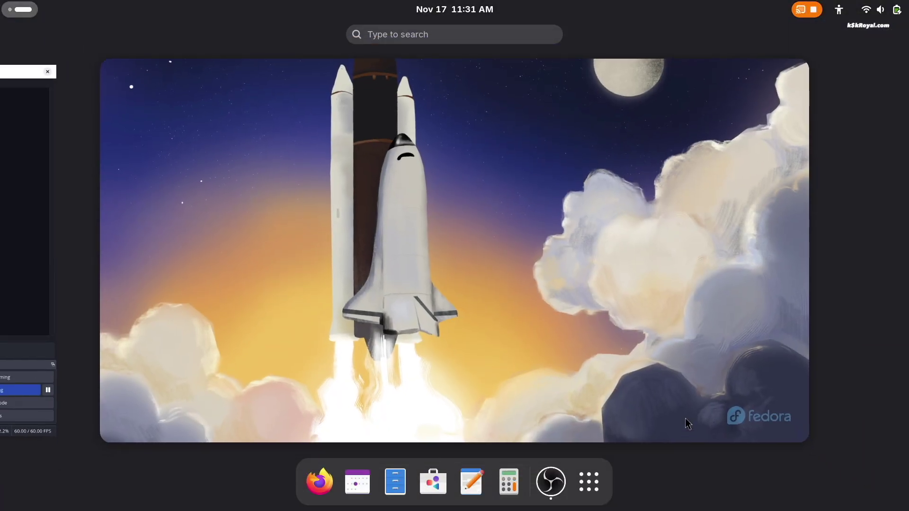
click(878, 9)
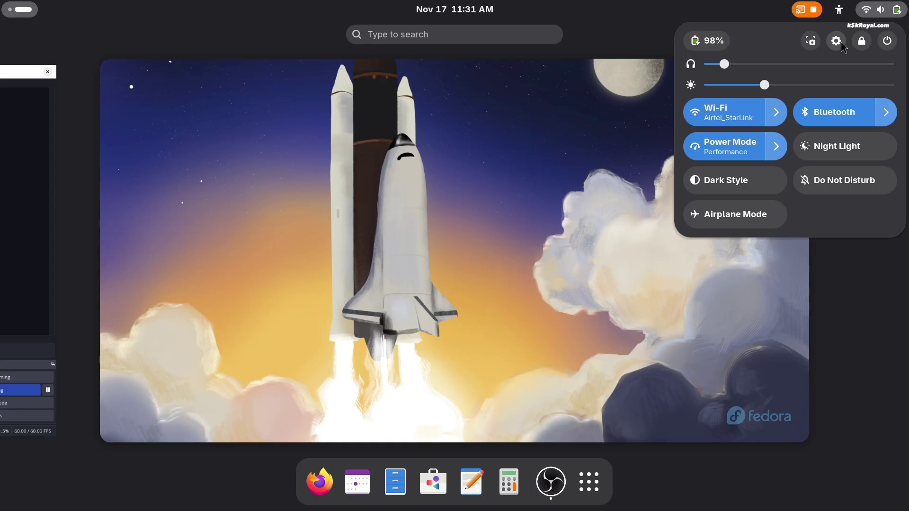
click(836, 41)
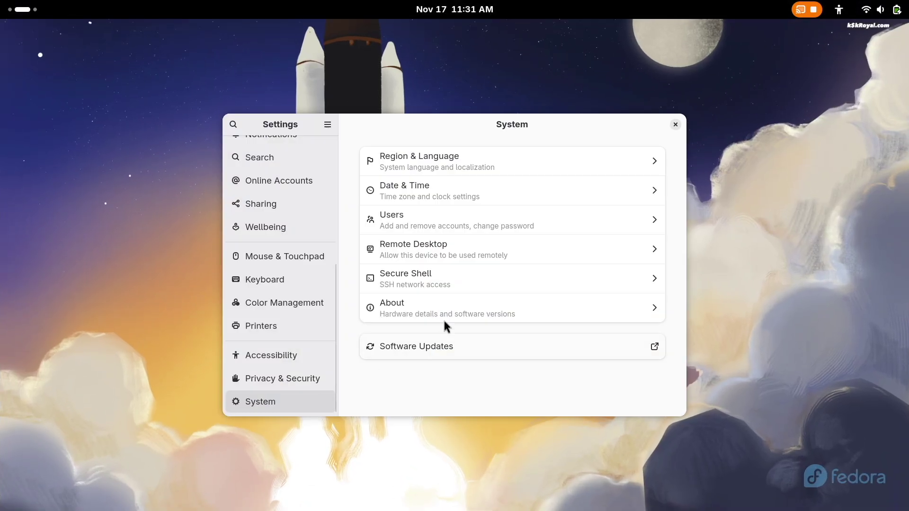
click(443, 317)
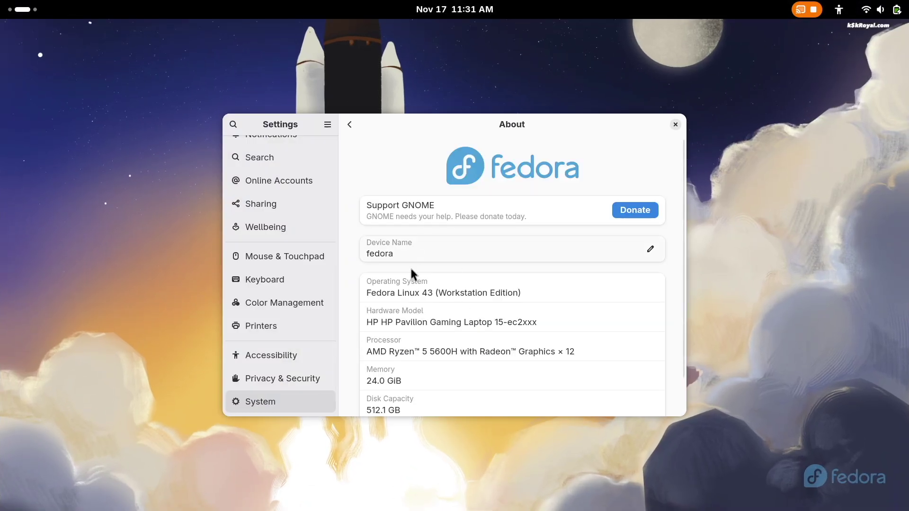
triple_click(432, 291)
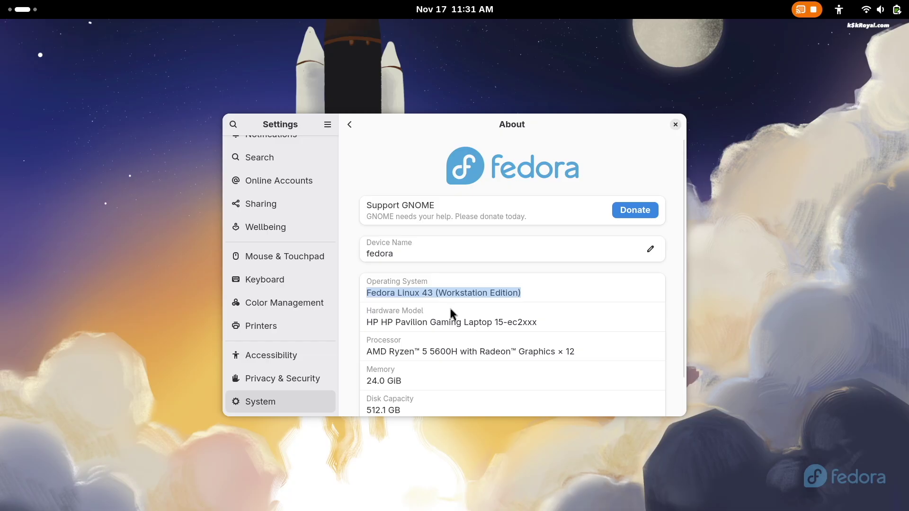
scroll(654, 394, down, 2)
click(653, 393)
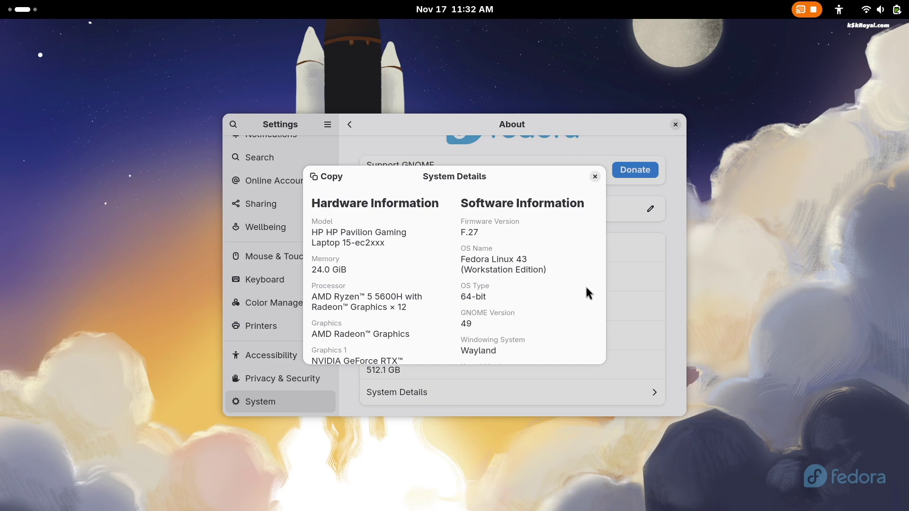
- Toggle the dark style off and back on, then launch Terminal from the app grid
mouse_move(1, 1)
click(589, 482)
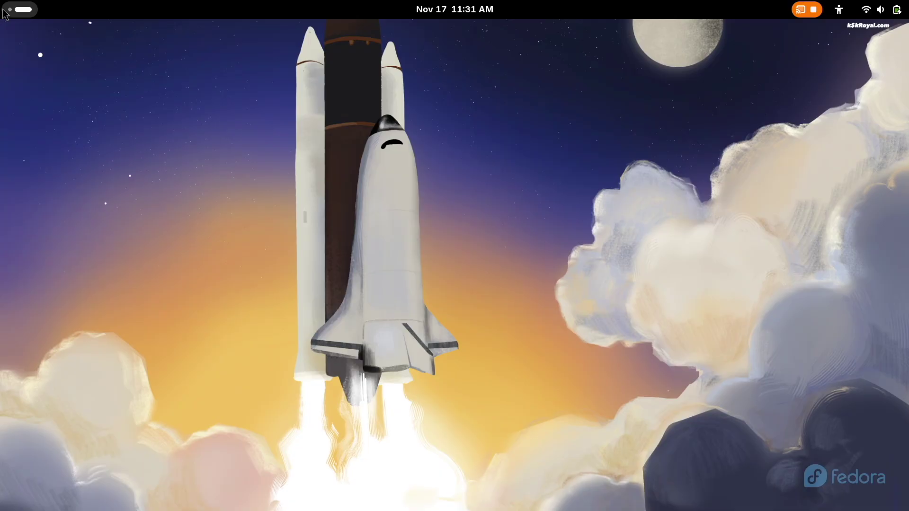
click(4, 13)
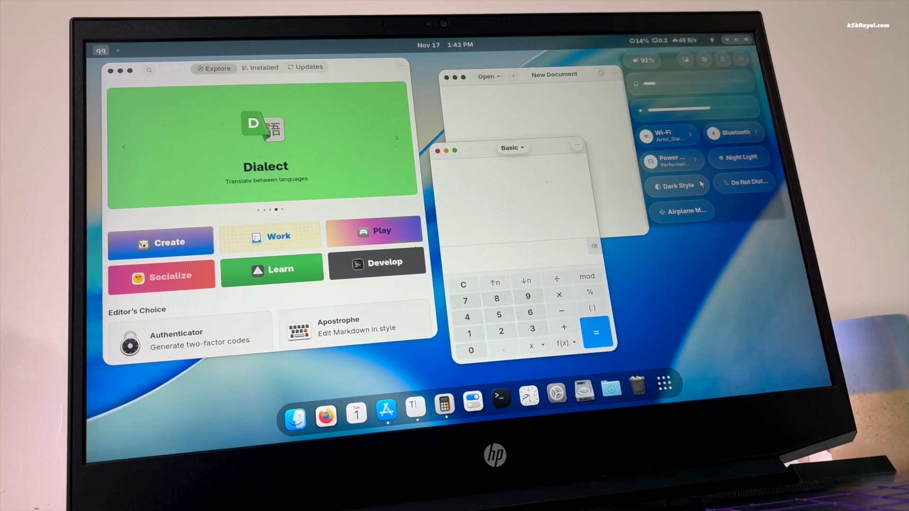
click(701, 184)
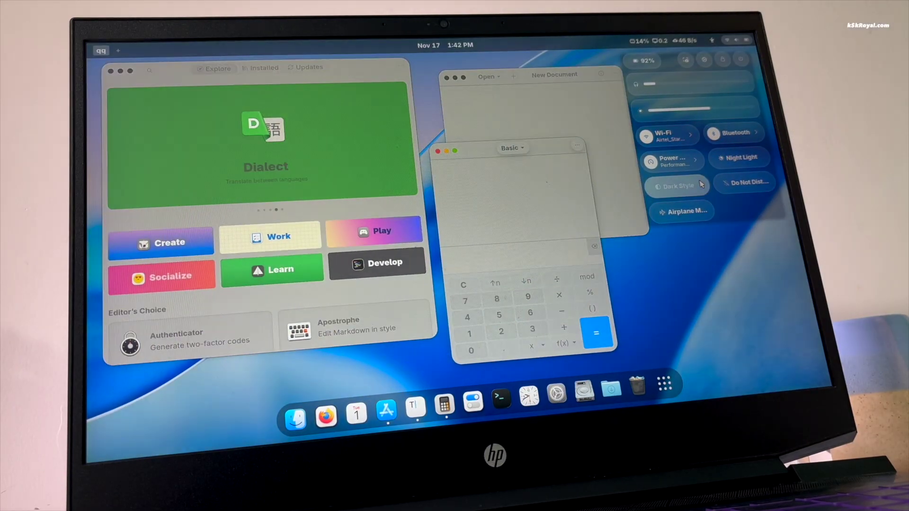
click(701, 185)
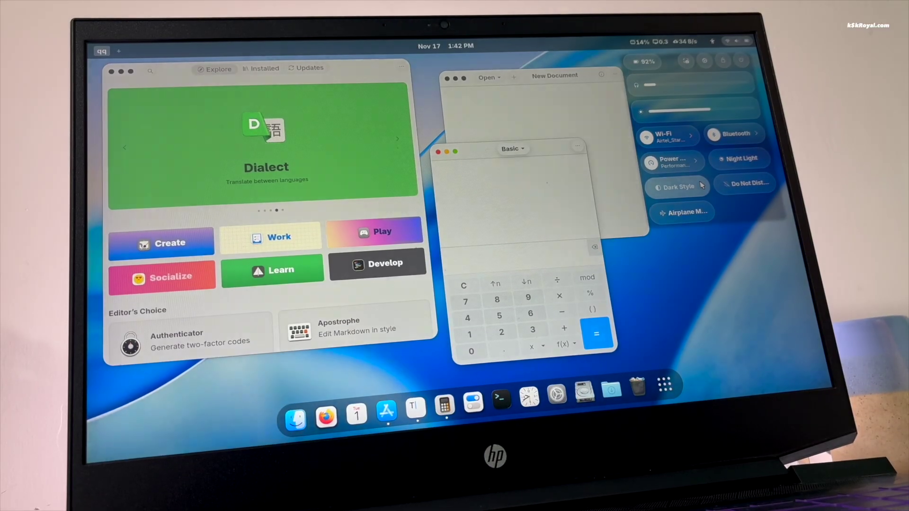
click(701, 186)
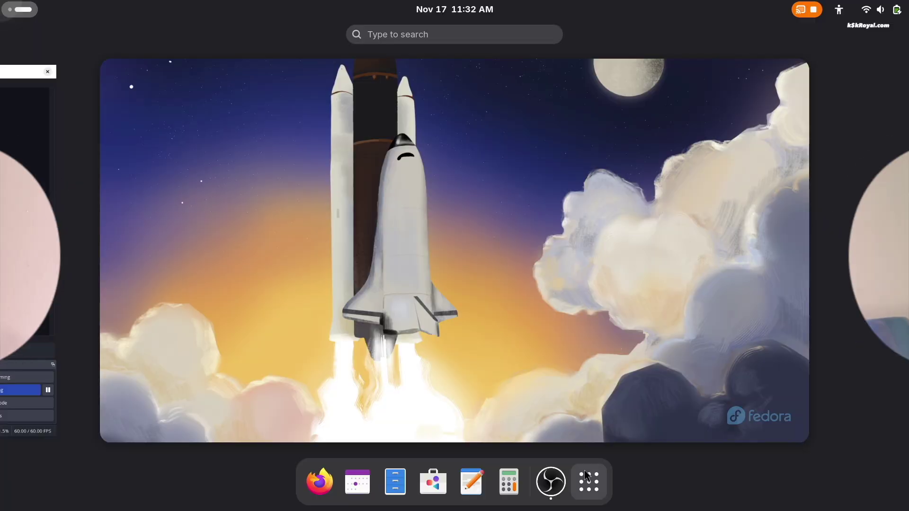
click(588, 475)
click(321, 374)
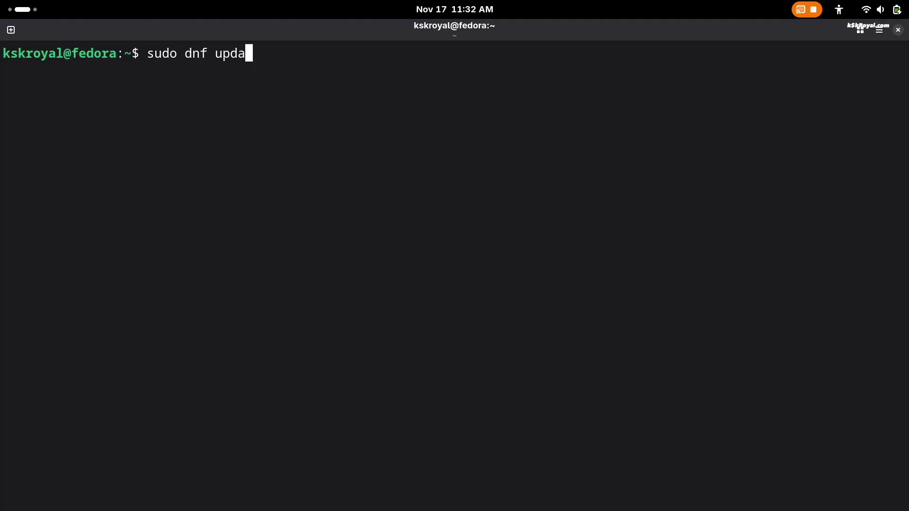
- Run sudo dnf update, which finds nothing to do, and enlarge the terminal text
text(sudo dnf update)
key(Return)
key(Return)
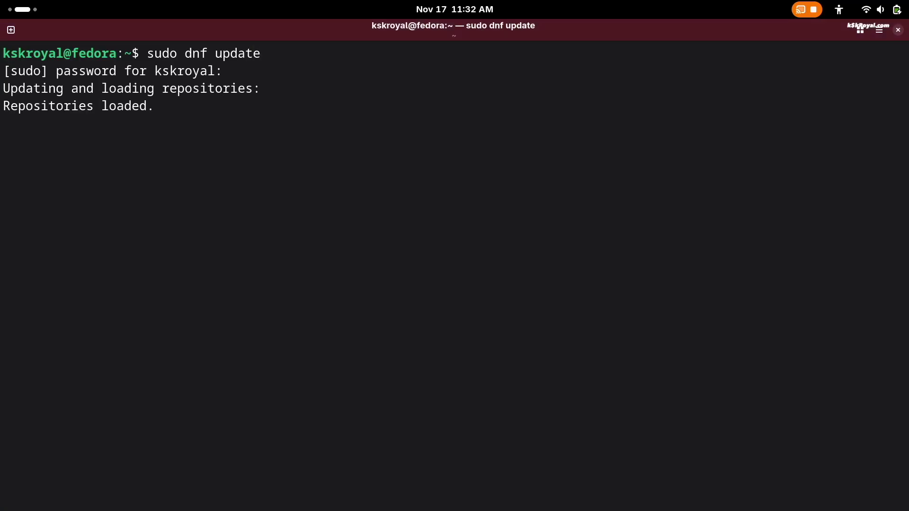
key(ctrl+plus)
key(ctrl+plus)
key(ctrl+plus)
key(ctrl+plus)
- Install timeshift 22.11.2-7.fc43 with sudo dnf install, confirming with y
text(sudo dnf inst)
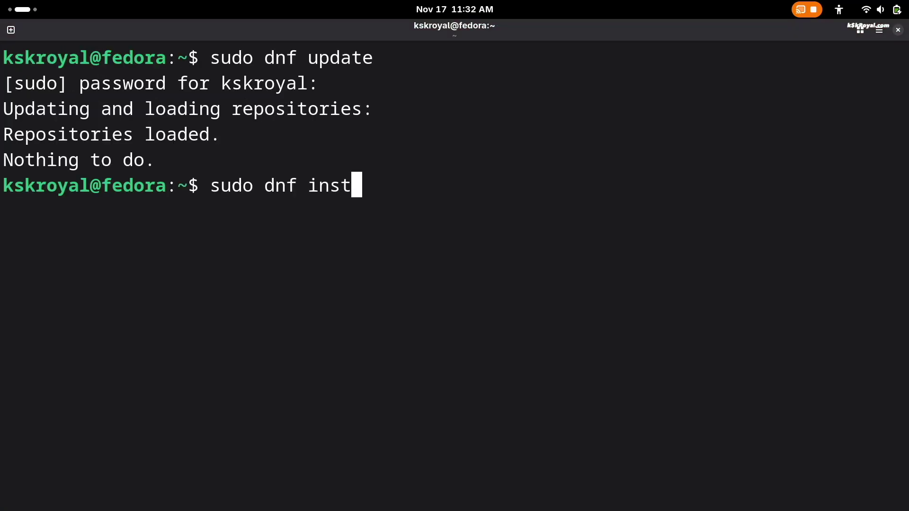
text(all timeshift)
key(Return)
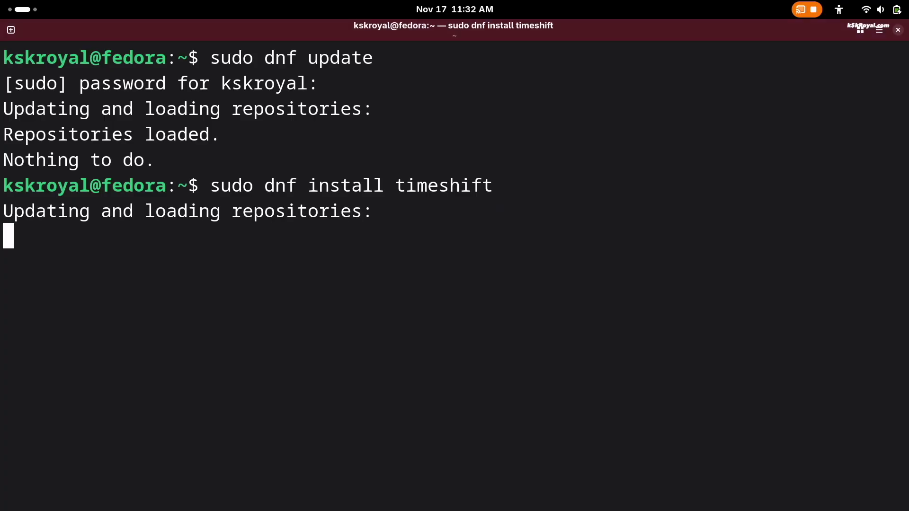
text(y)
key(Return)
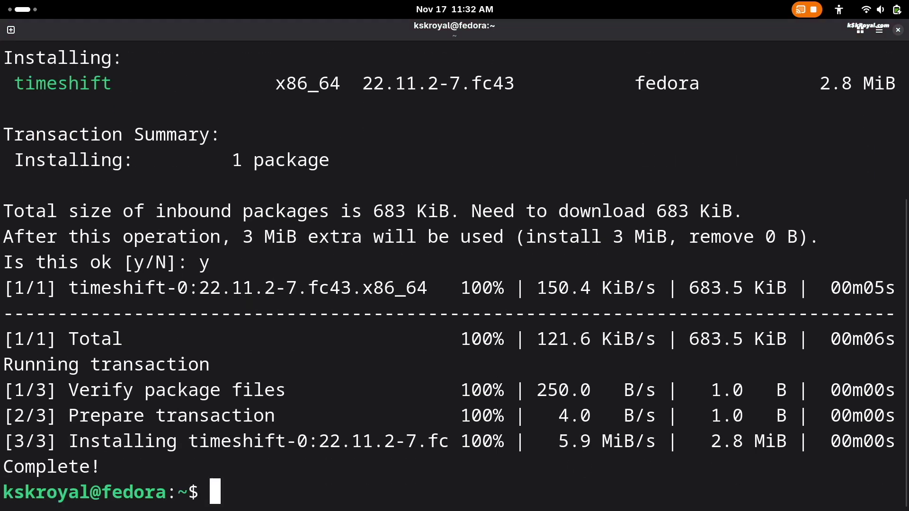
- Launch Timeshift from the app grid and authenticate with the account password
key(super)
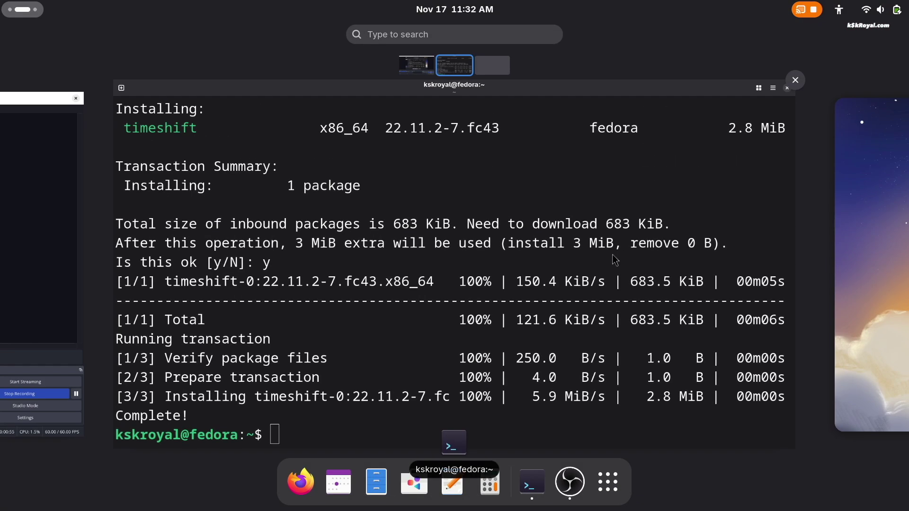
click(608, 493)
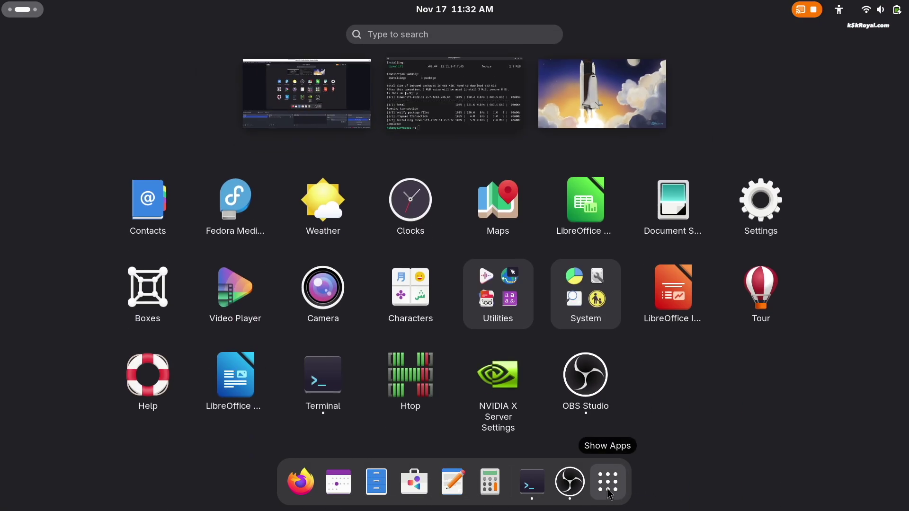
click(665, 390)
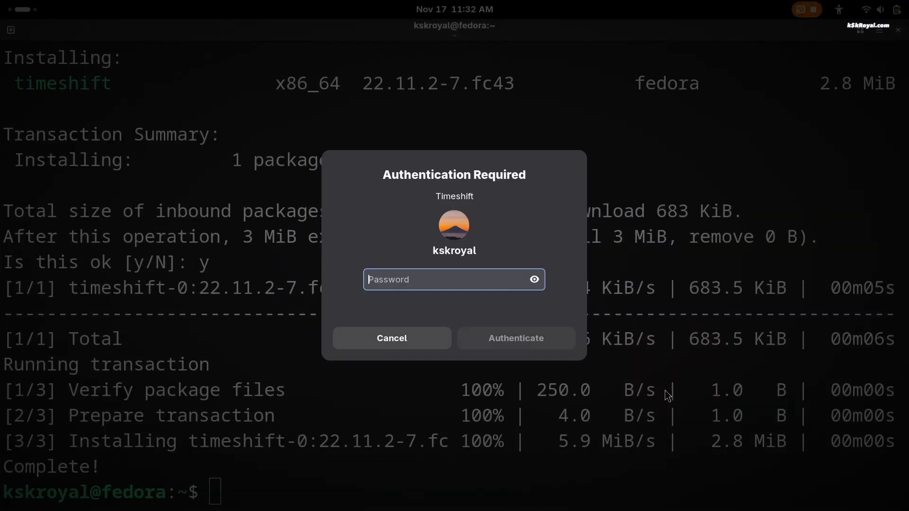
text(******)
key(Return)
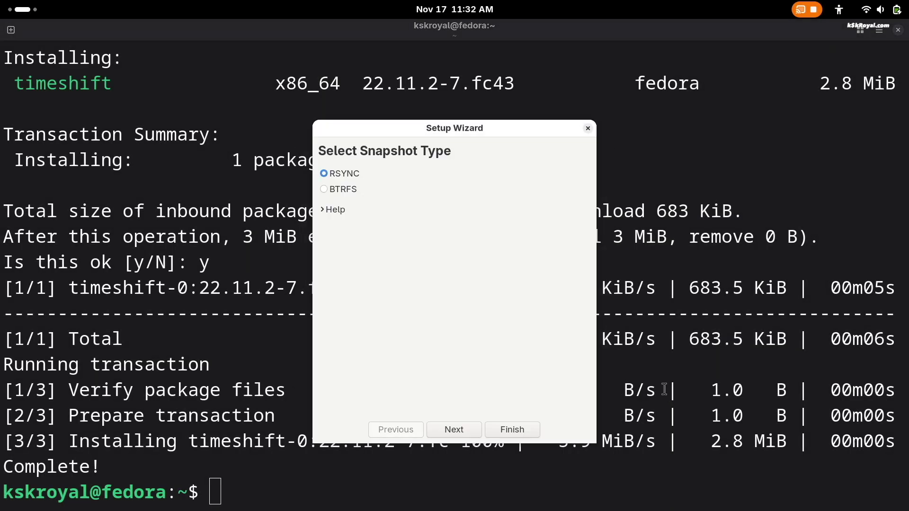
- Set up Timeshift: RSYNC snapshots on nvme0n1p6, no daily schedule, all home files included
click(469, 432)
click(308, 209)
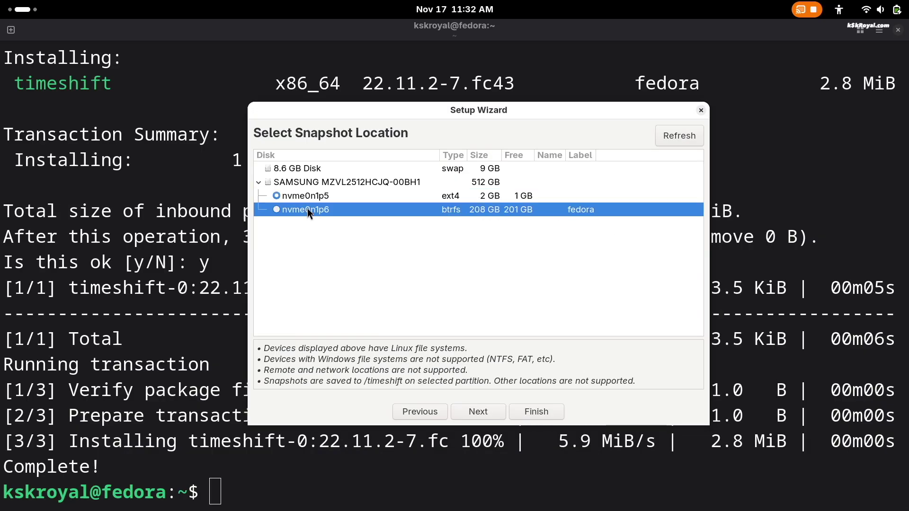
click(478, 415)
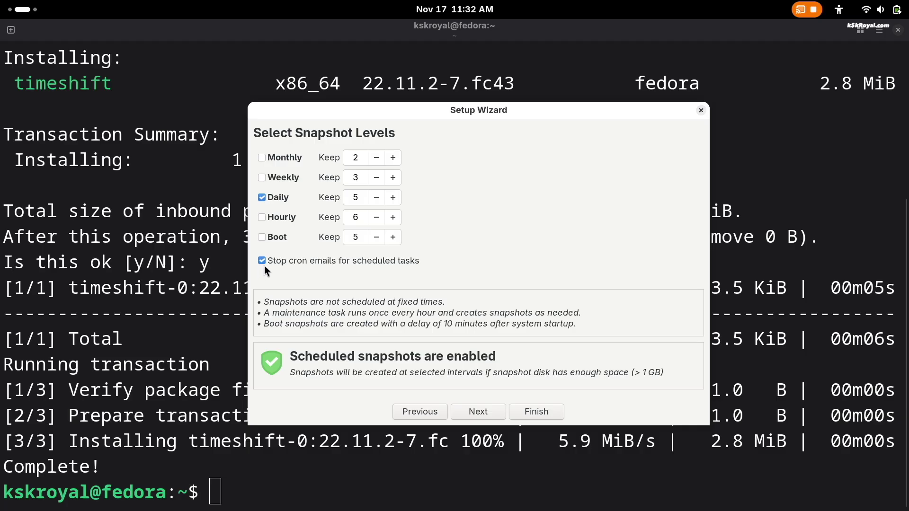
click(268, 196)
click(478, 412)
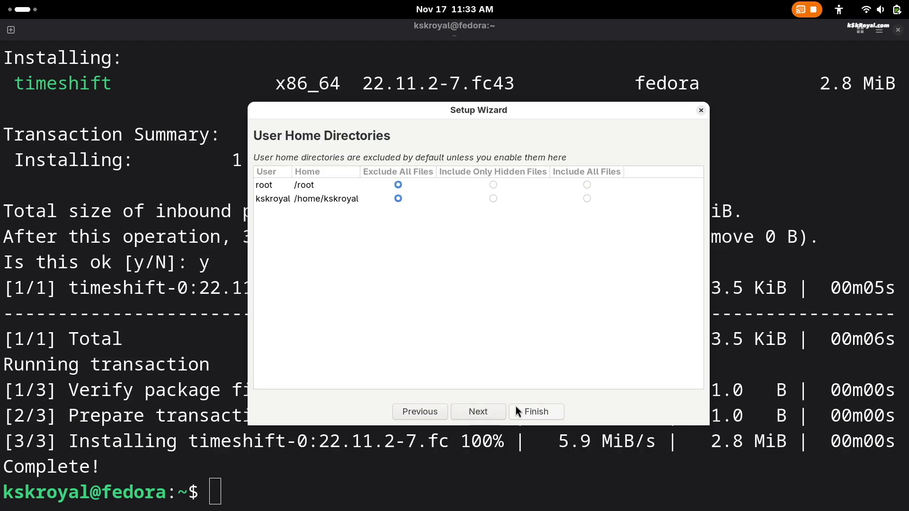
click(586, 184)
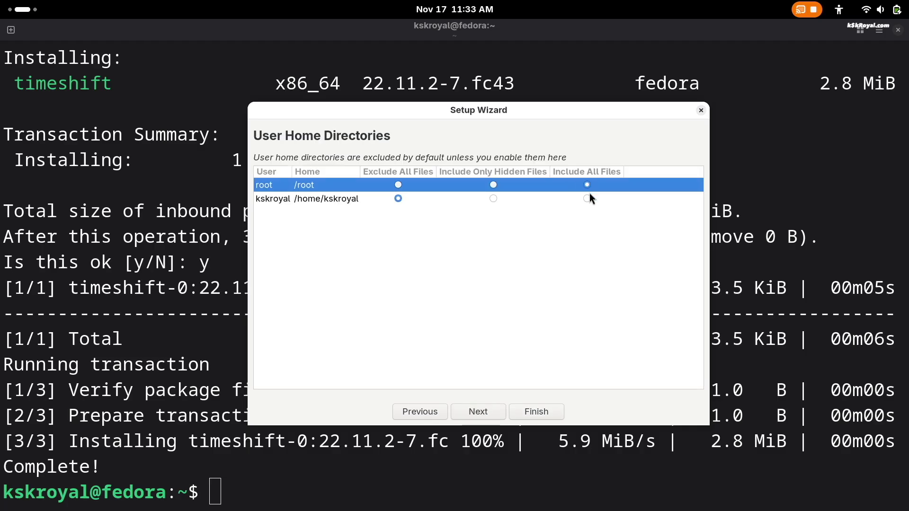
click(587, 199)
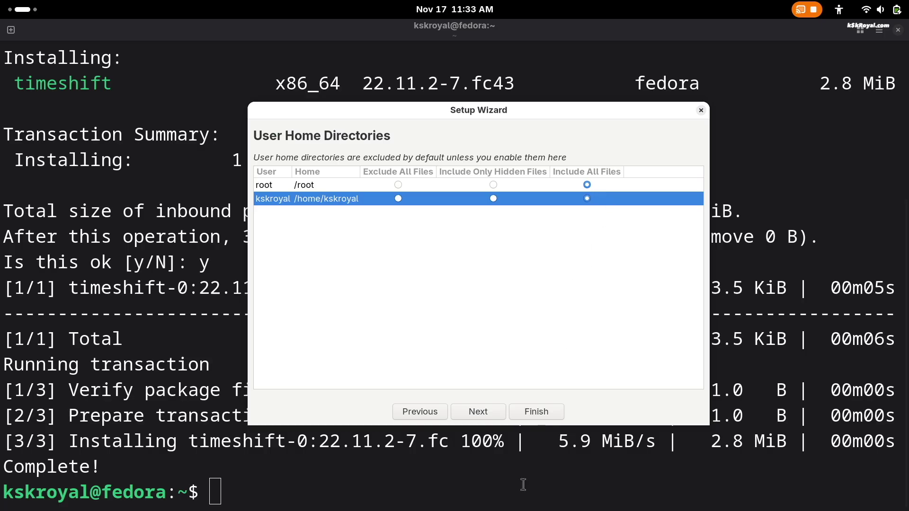
click(478, 412)
click(537, 412)
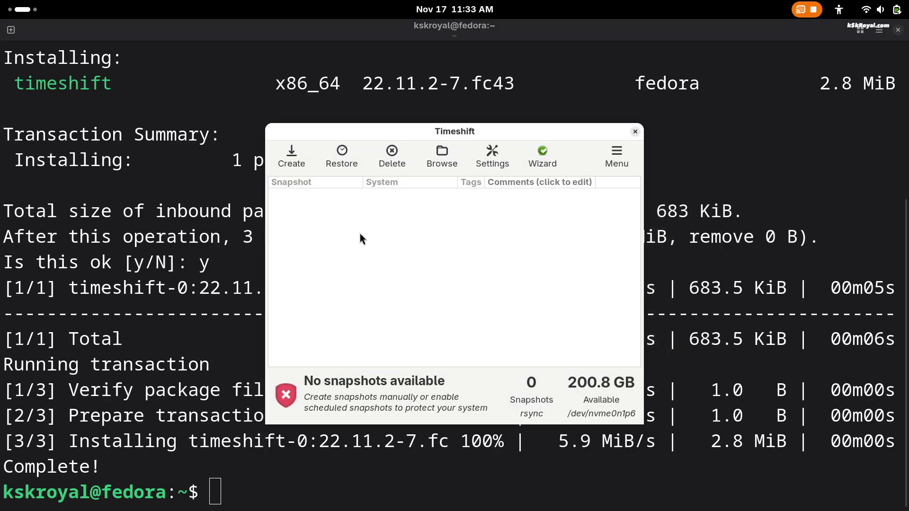
click(299, 166)
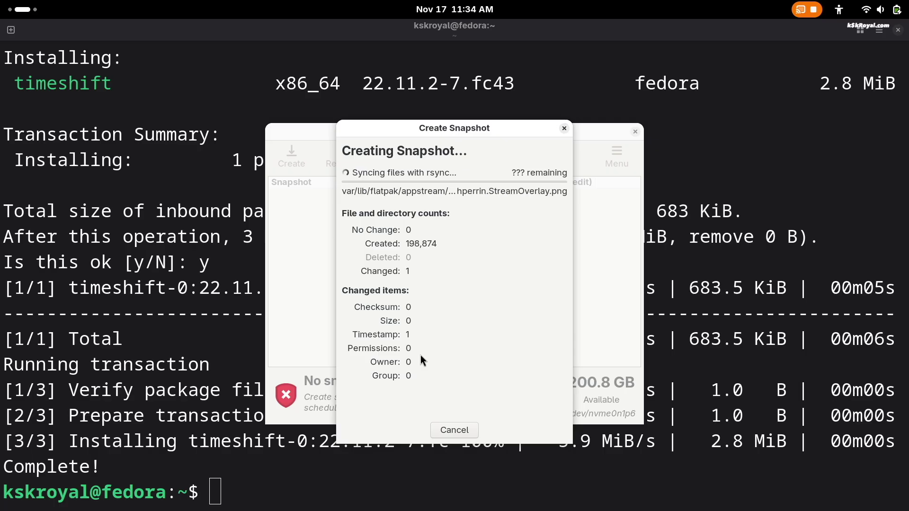
click(389, 204)
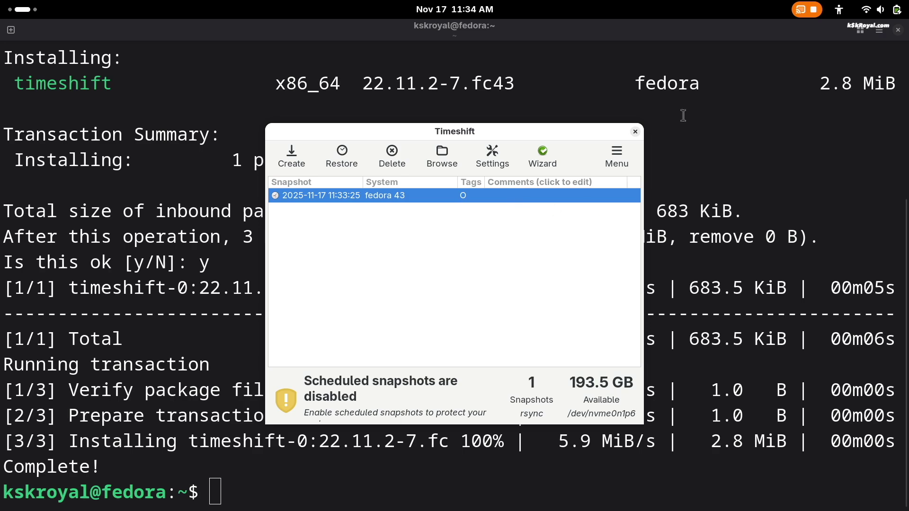
click(635, 131)
- Clear the screen and dnf-install gcc, make, cmake, curl, perl, wget, gnome-tweaks, sassc and wmctrl
text(cl)
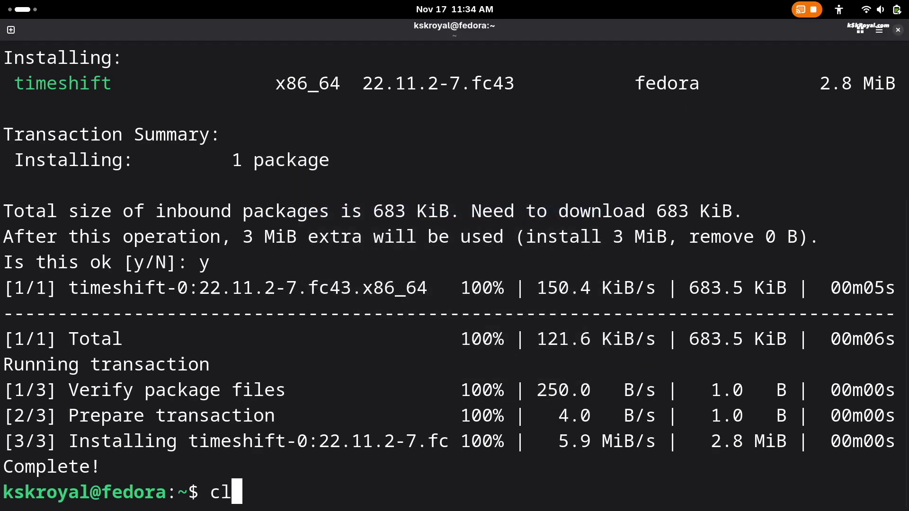
text(ear)
key(Return)
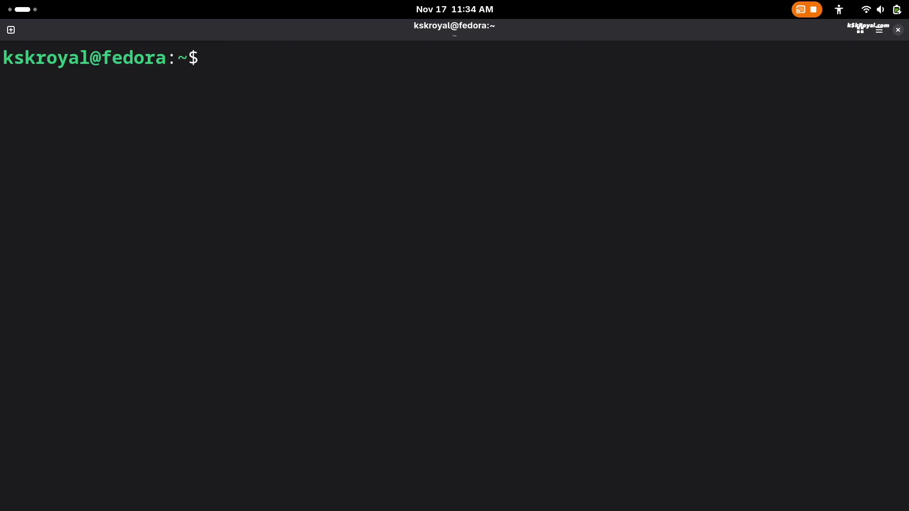
text(sudo dnf insta)
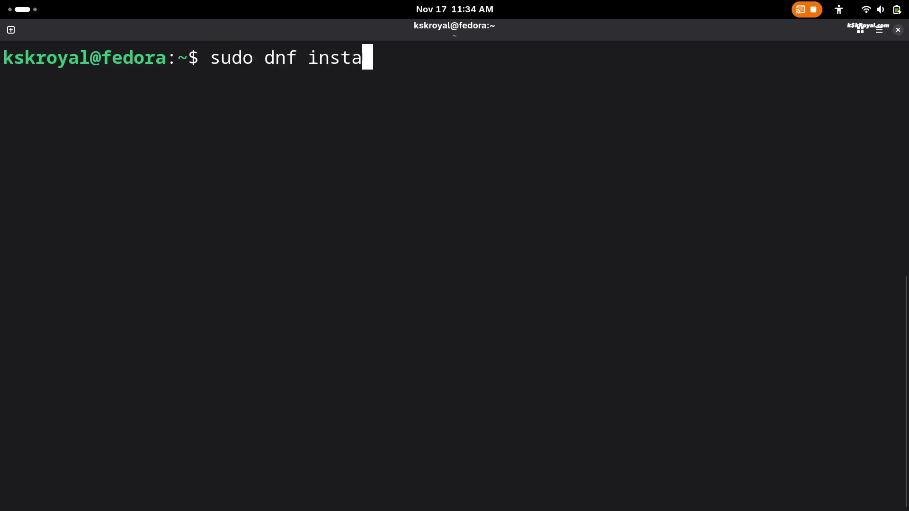
text(ll gcc make cmake curl pe)
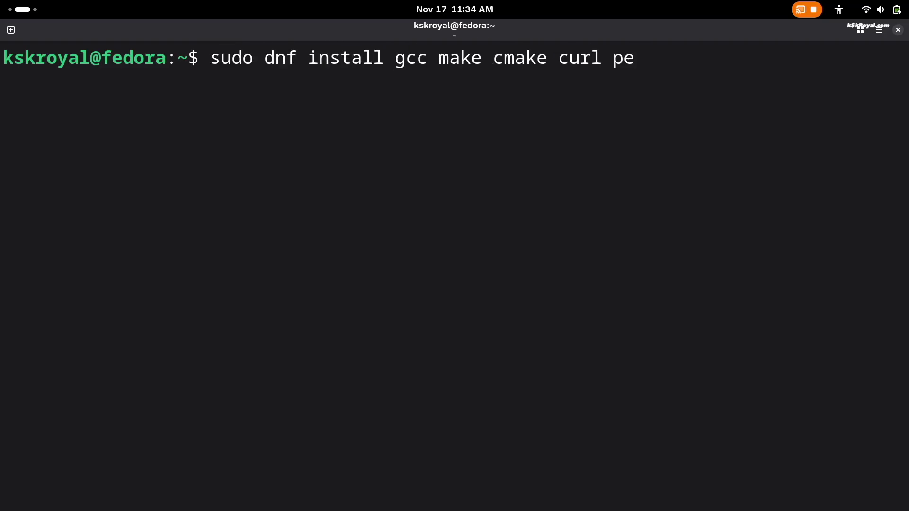
text(rl wget gnome-twea)
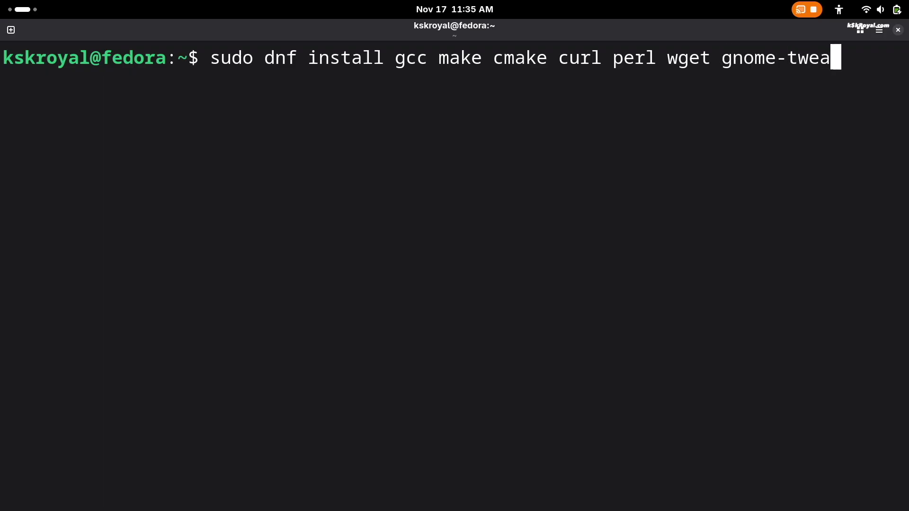
text(ks sassc wmctrl)
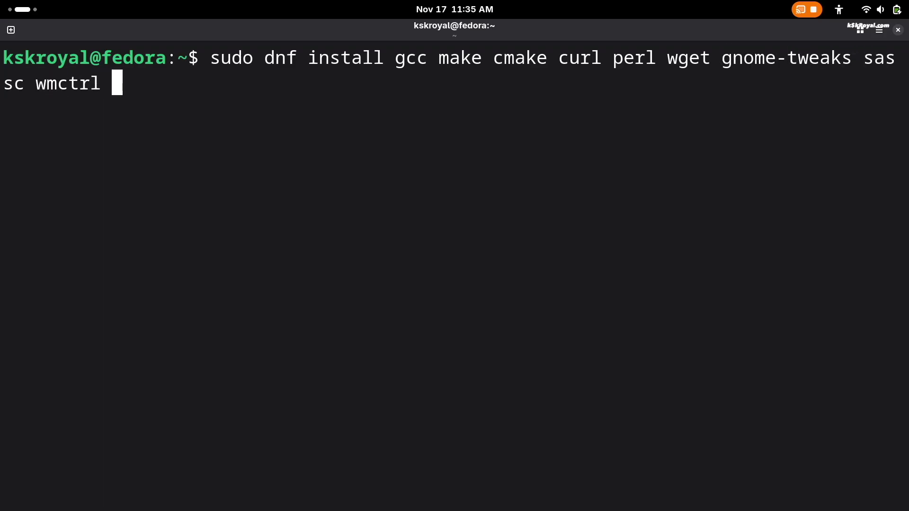
key(Return)
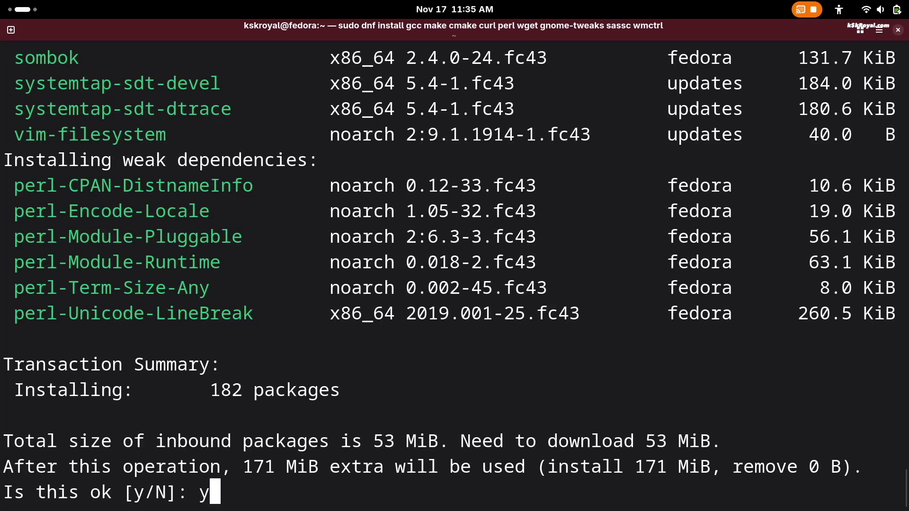
text(y)
key(Return)
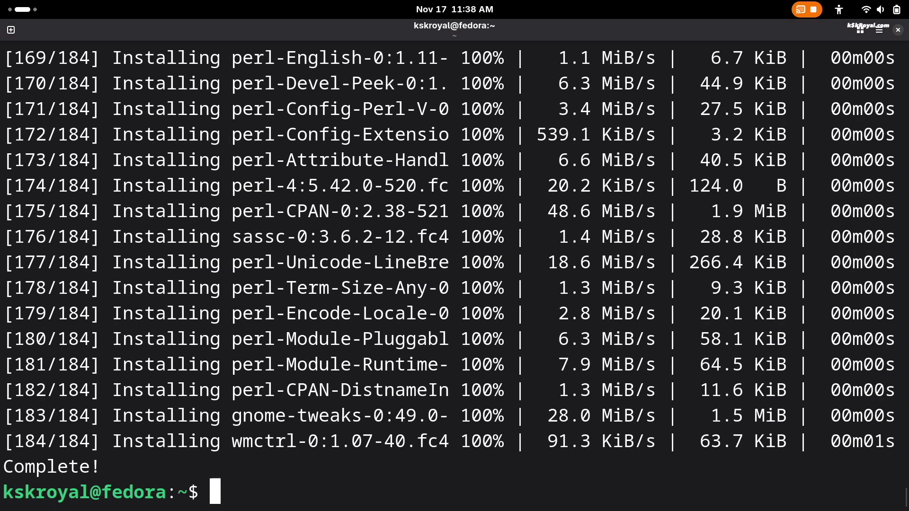
- Flatpak-install com.mattjakeman.ExtensionManager from Flathub with its GNOME 49 runtime, then clear the terminal
key(ctrl+l)
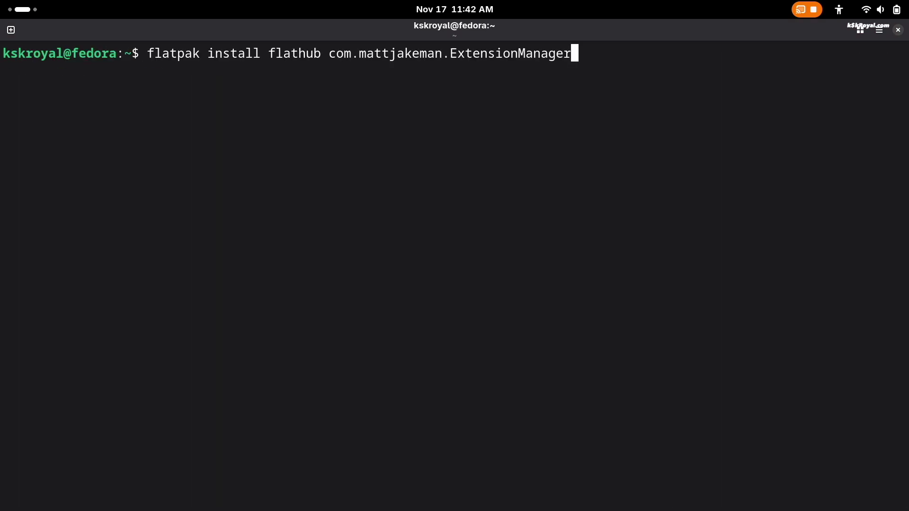
key(ctrl+plus)
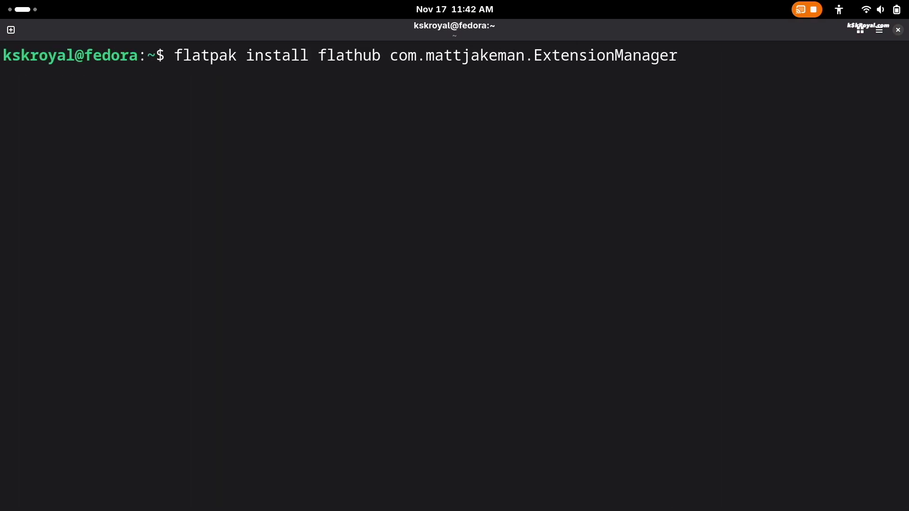
key(Return)
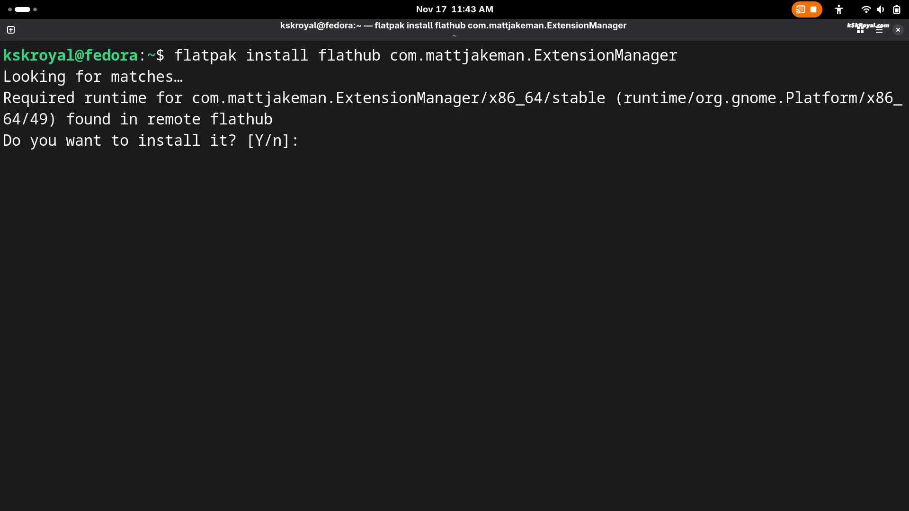
key(Return)
key(Return)
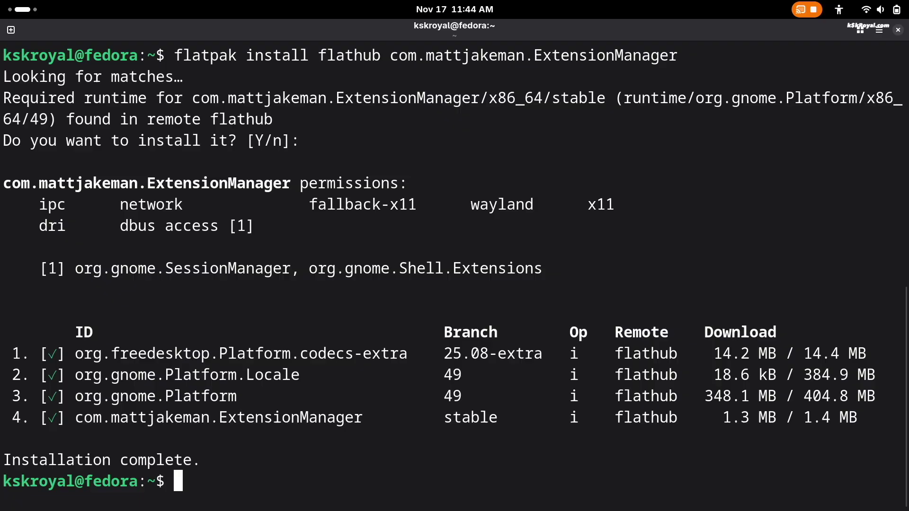
key(ctrl+l)
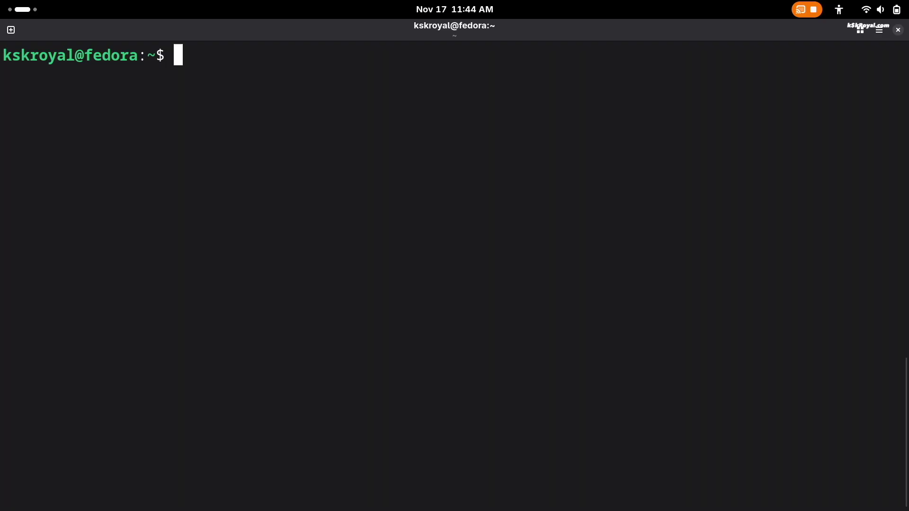
- Move to an empty workspace and browse the Multitasking page in Settings
click(42, 6)
scroll(360, 203, down, 1)
click(571, 303)
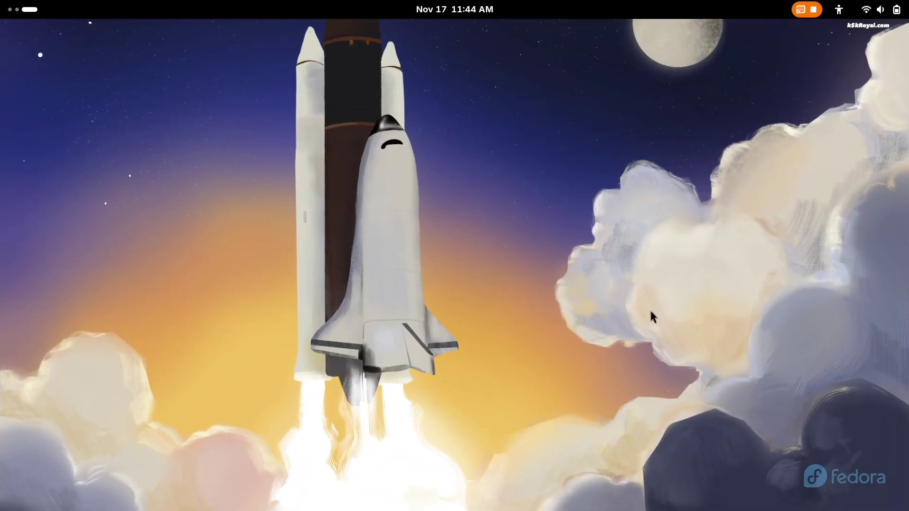
click(876, 10)
click(844, 43)
scroll(296, 313, up, 4)
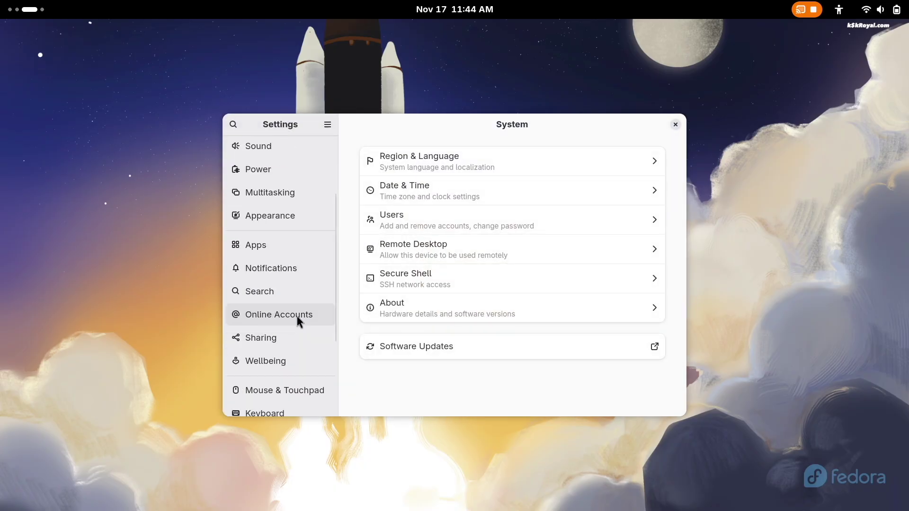
click(297, 195)
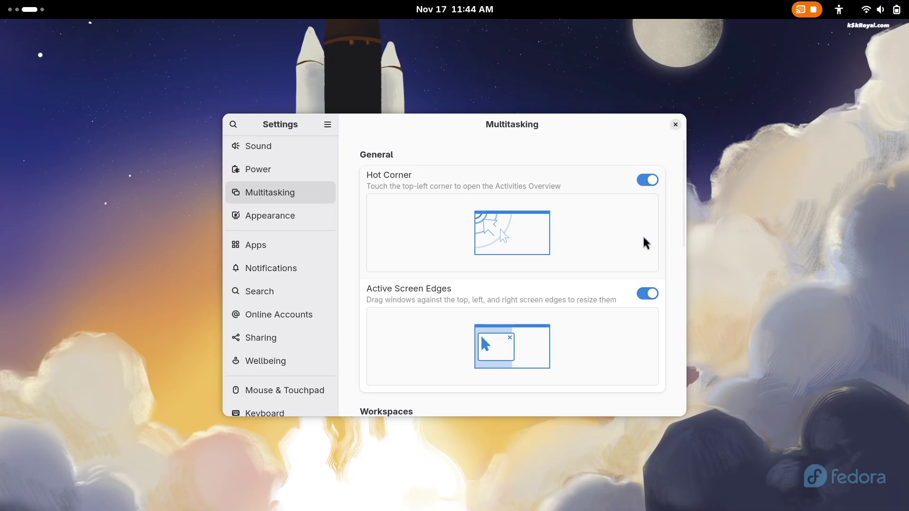
scroll(643, 305, down, 5)
scroll(642, 305, down, 5)
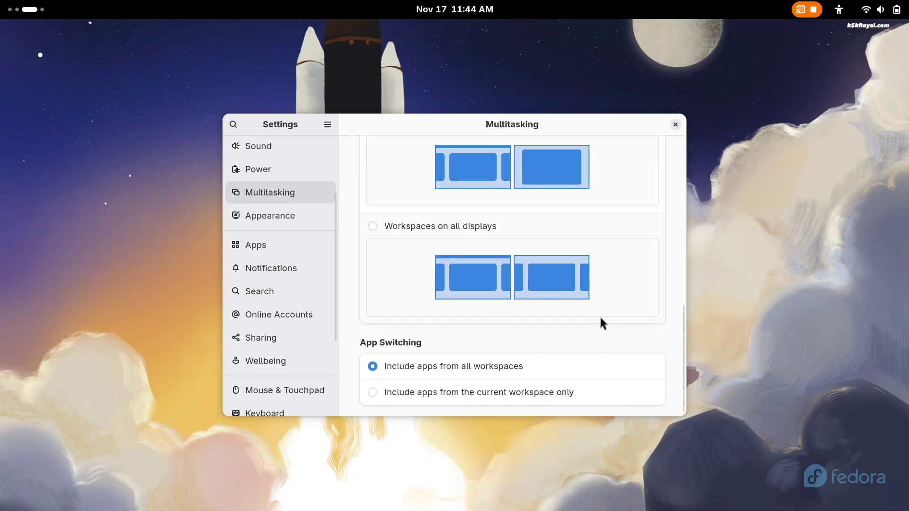
- Close Settings and launch Extension Manager from the app grid
key(ctrl+q)
click(14, 9)
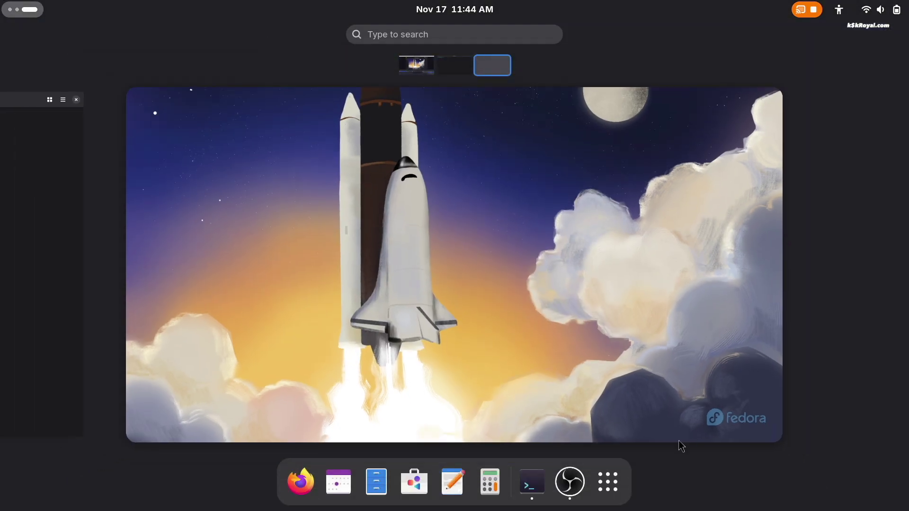
click(608, 482)
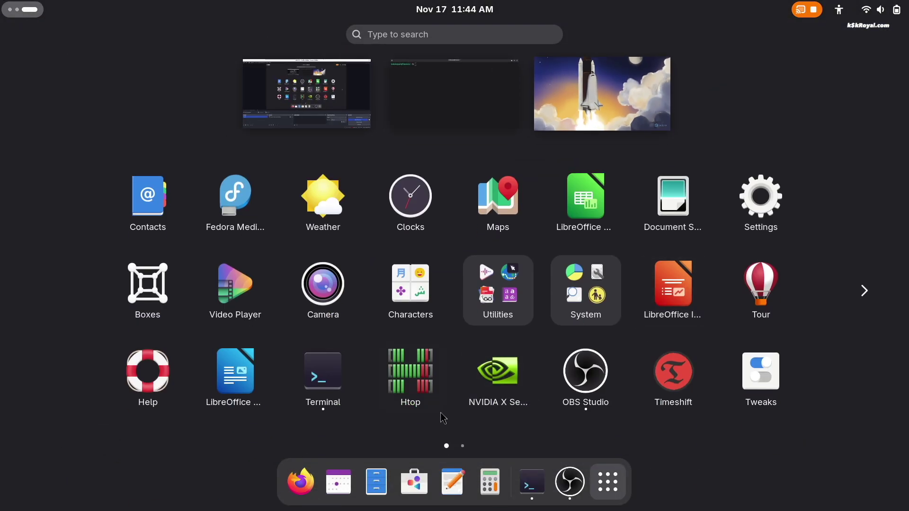
scroll(492, 393, down, 1)
click(175, 208)
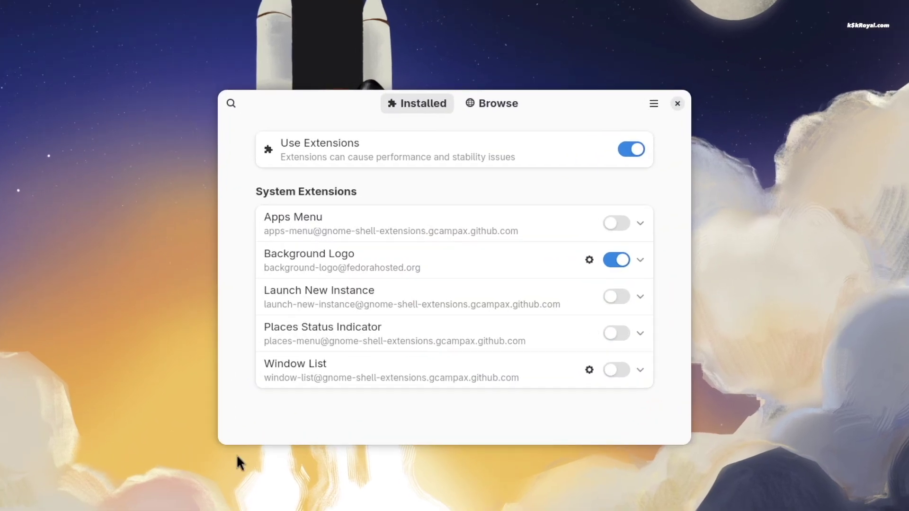
- Search 'user themes' and install User Themes and Dash2Dock Animated
click(495, 108)
text(user themes)
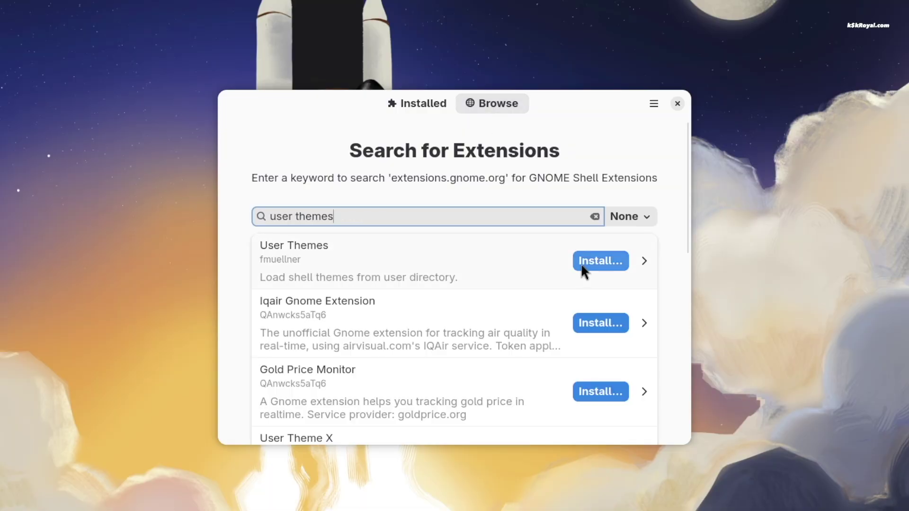
click(581, 264)
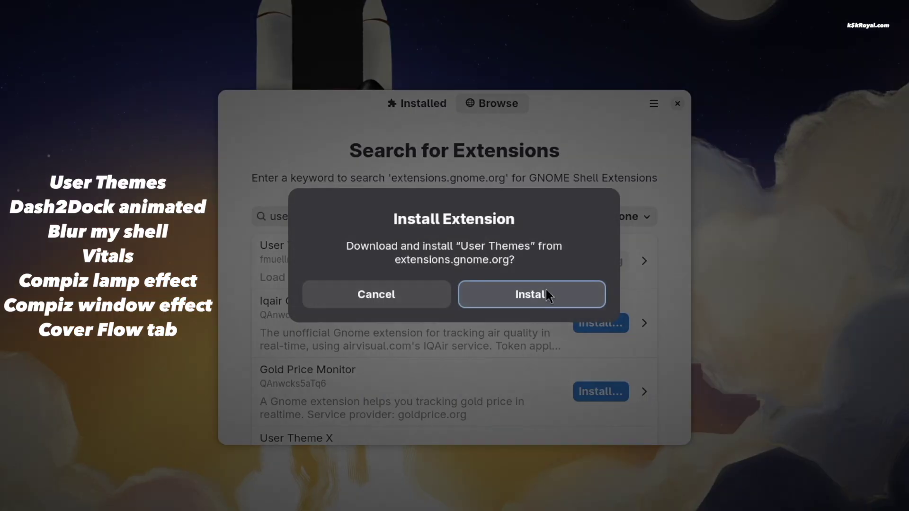
click(547, 292)
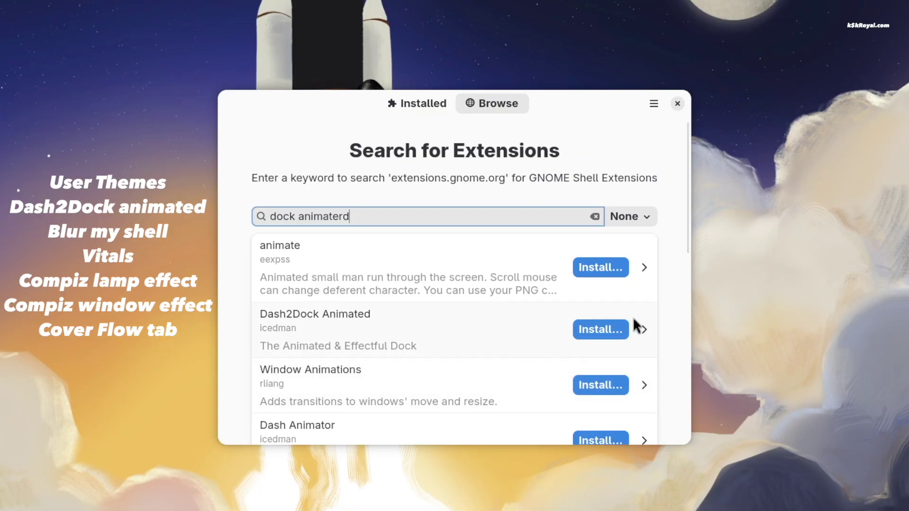
click(596, 330)
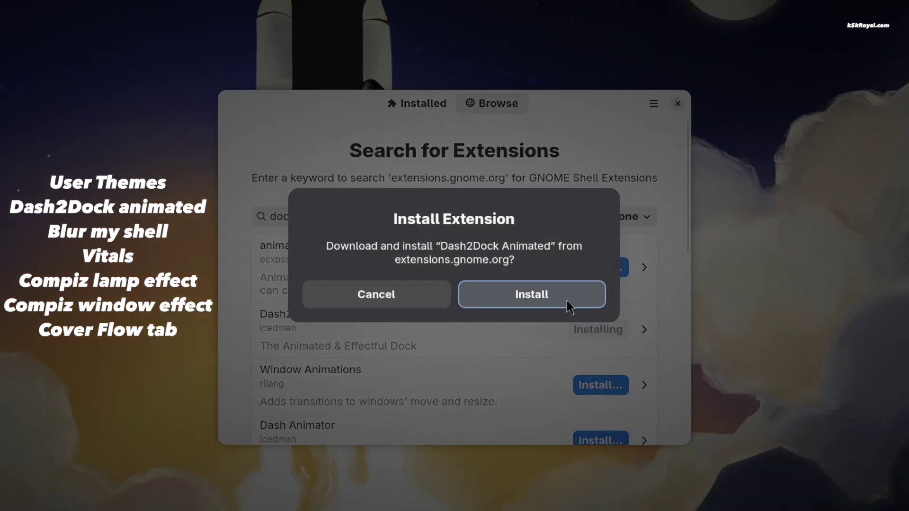
click(567, 300)
- Search for and install the Blur my Shell and Vitals extensions
key(ctrl+a)
text(blur my shell)
click(609, 269)
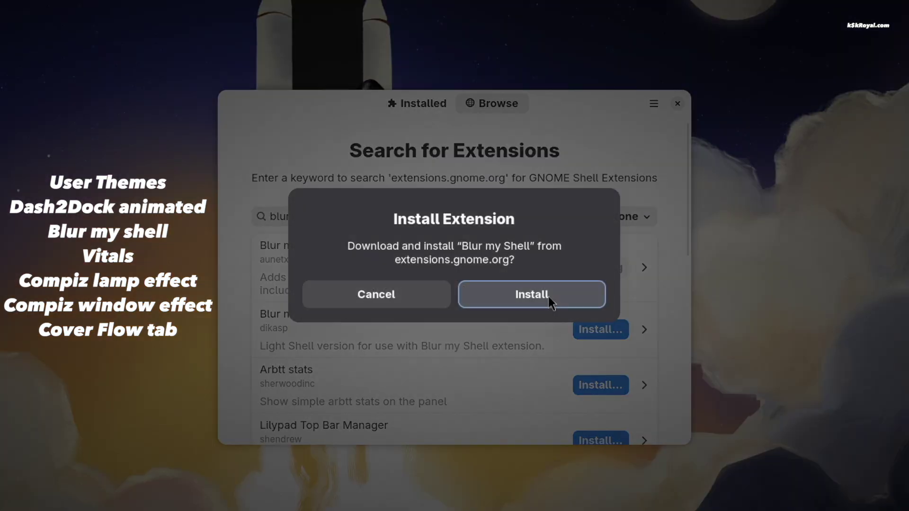
click(548, 295)
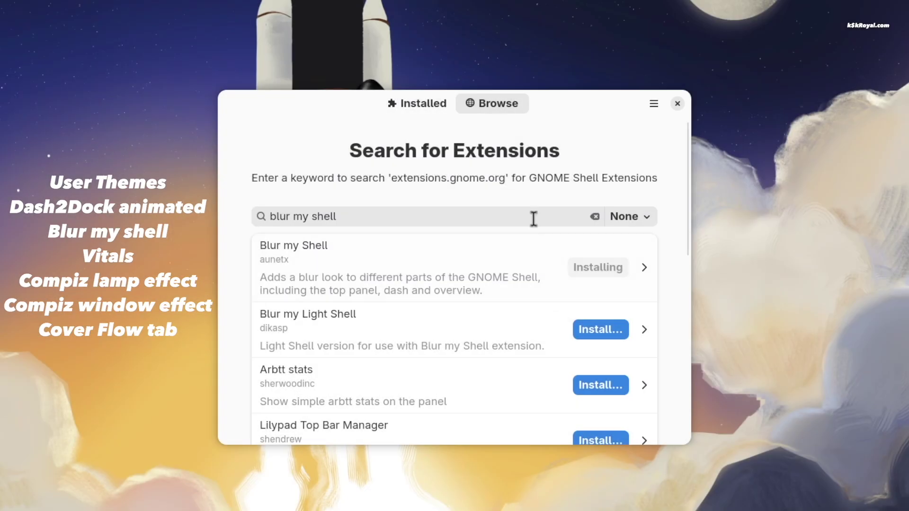
click(533, 218)
key(ctrl+a)
text(vitals)
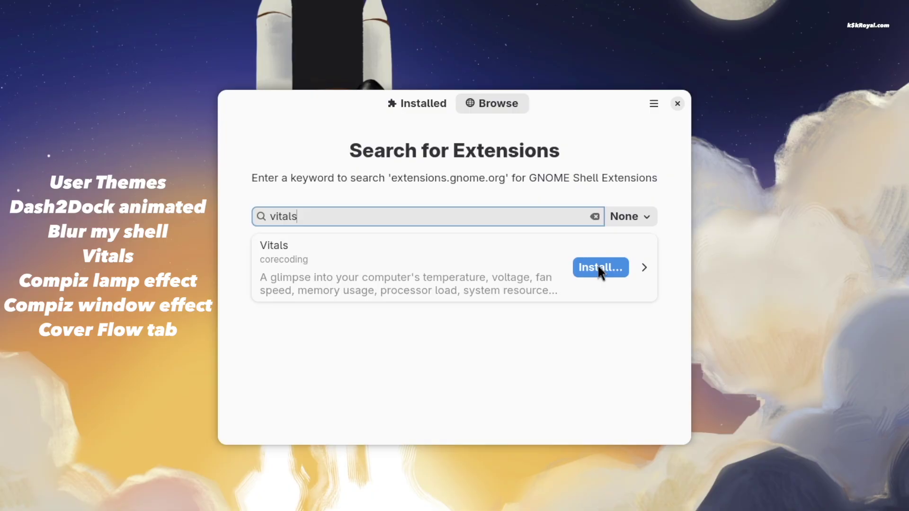
click(599, 269)
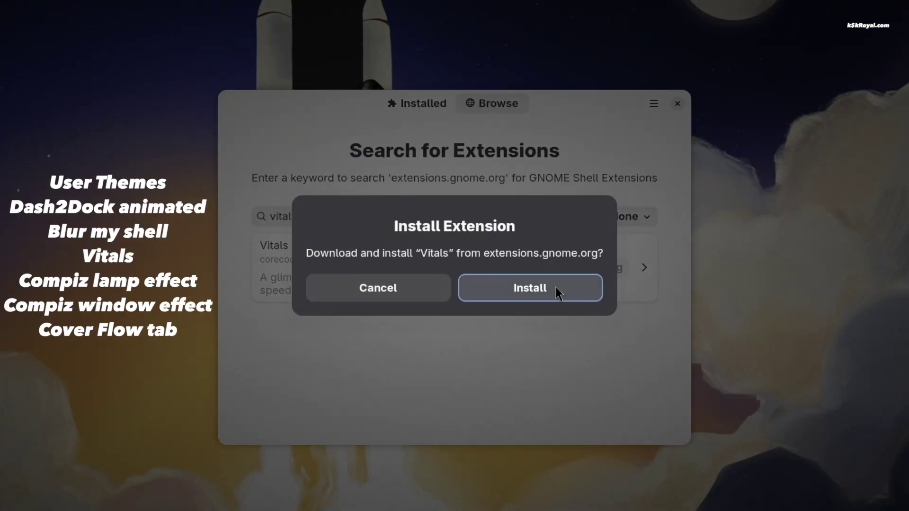
click(557, 290)
- Search 'compiz' and install Compiz windows effect and Compiz alike magic lamp effect
click(584, 211)
key(ctrl+a)
text(compiz)
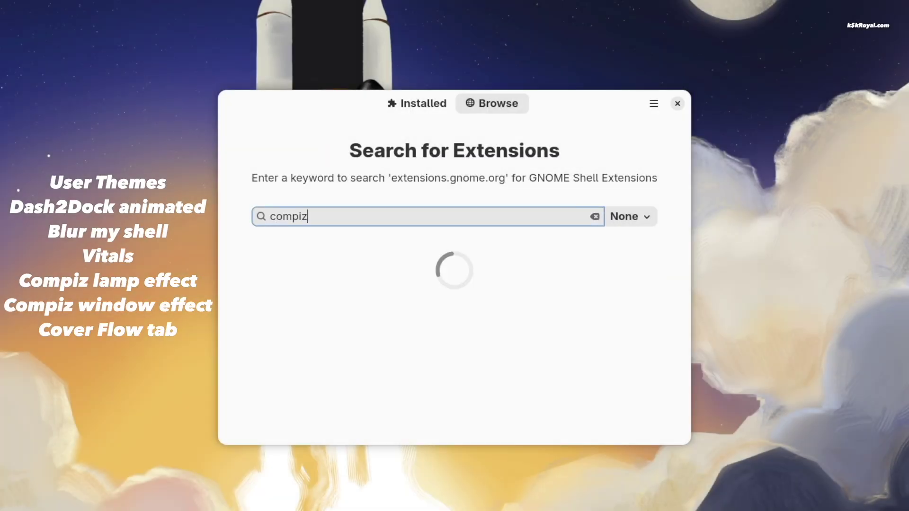
scroll(576, 344, down, 3)
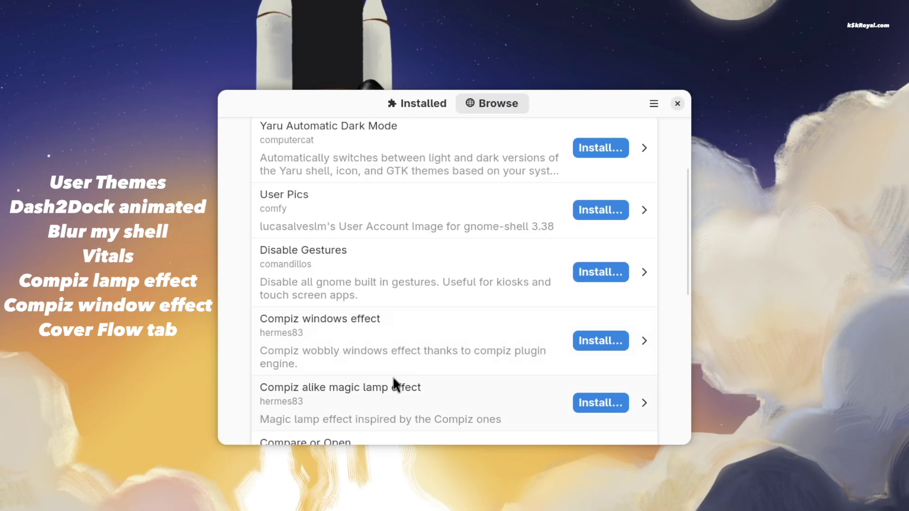
click(587, 340)
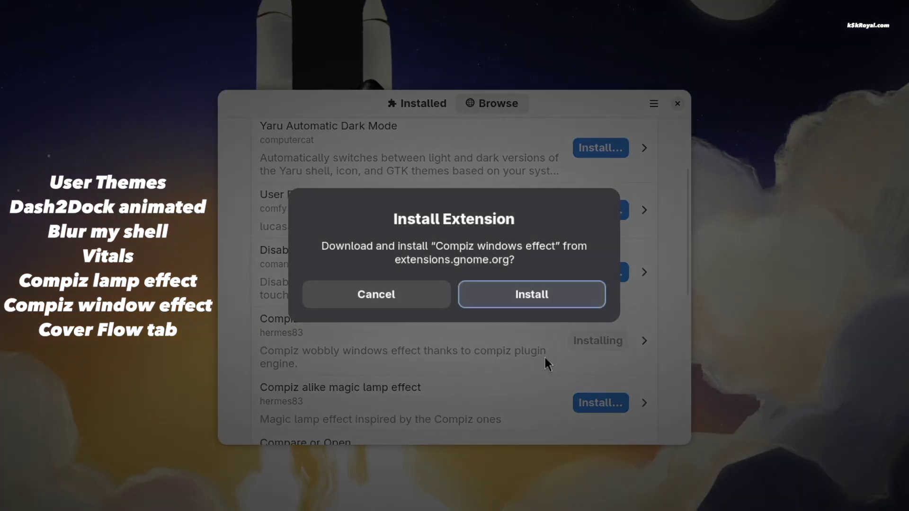
click(554, 291)
scroll(590, 366, down, 1)
click(591, 368)
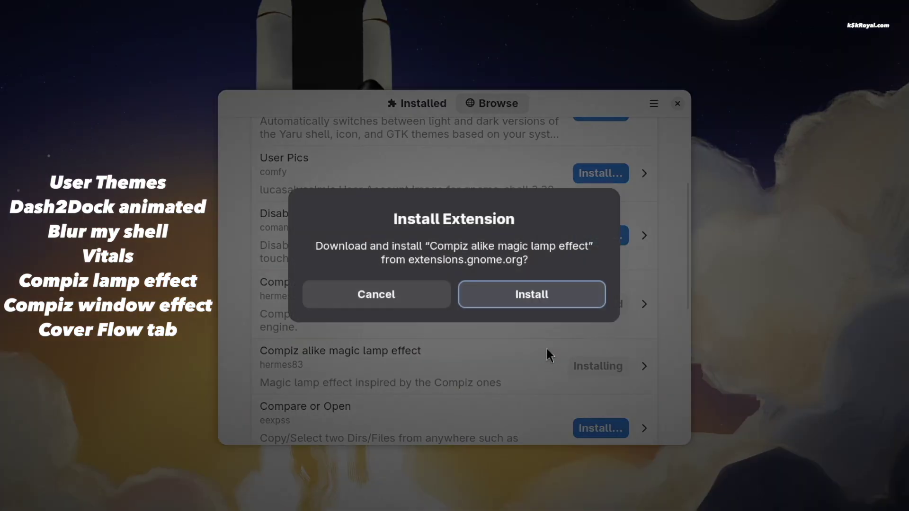
click(556, 293)
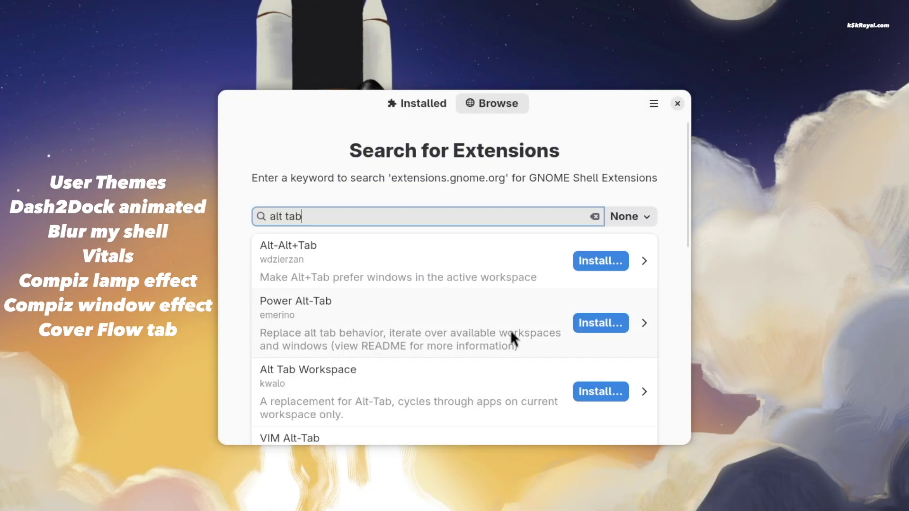
- Install the Coverflow Alt-Tab and Space Bar extensions
scroll(509, 331, down, 1)
scroll(510, 333, down, 7)
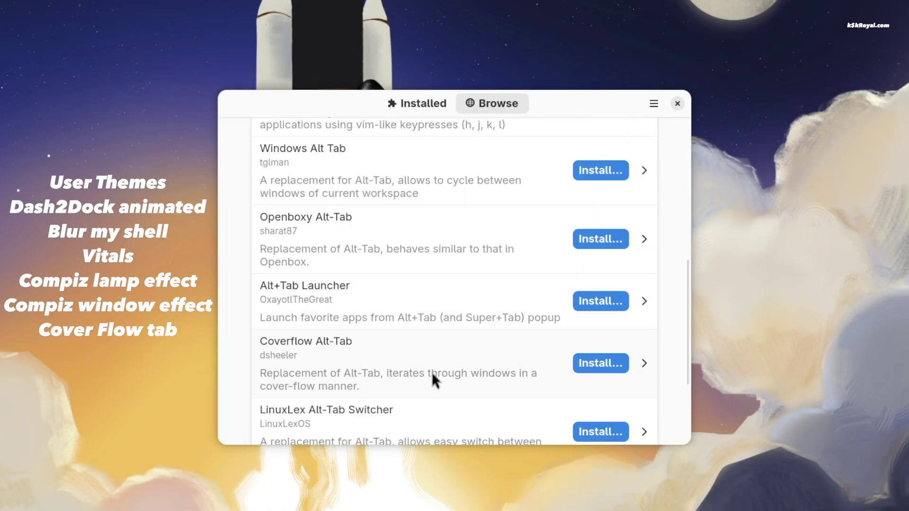
click(596, 362)
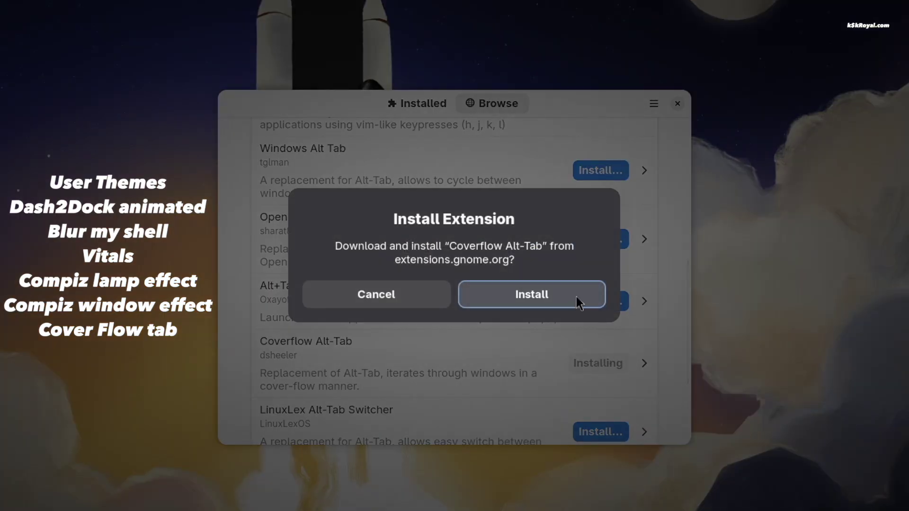
click(576, 296)
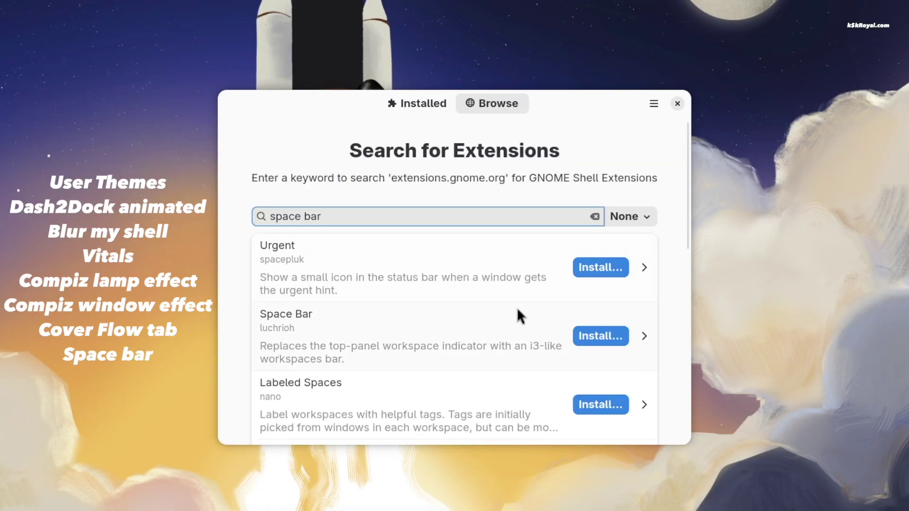
click(595, 334)
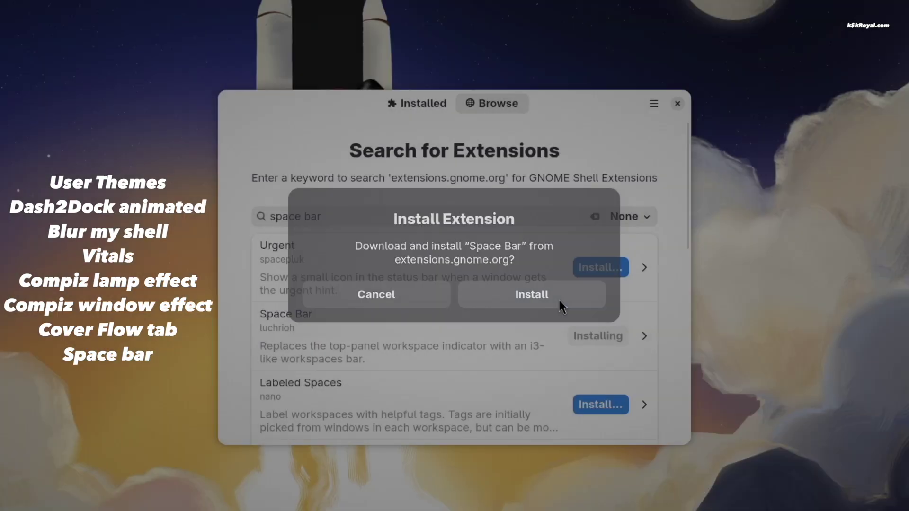
click(558, 301)
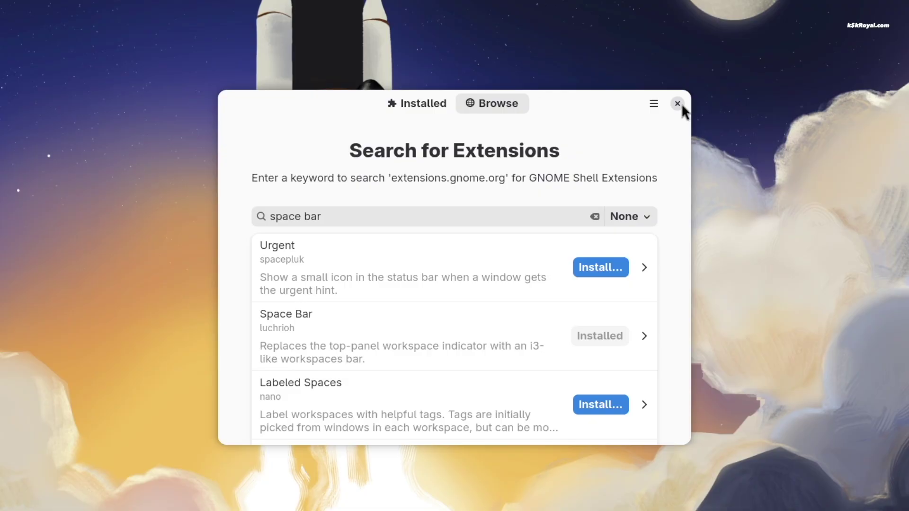
- From the Installed extensions list, open Dash2Dock Animated's settings on its General page
click(428, 103)
scroll(479, 339, down, 2)
scroll(478, 347, down, 1)
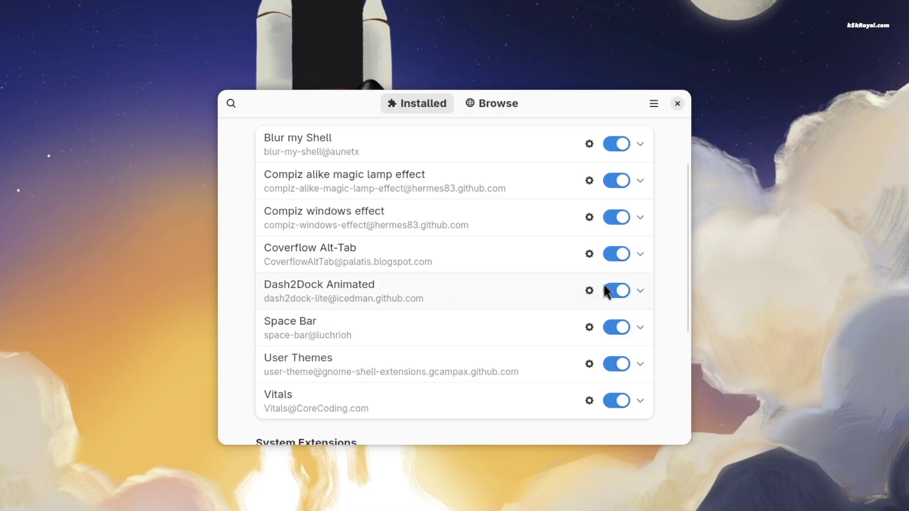
click(590, 291)
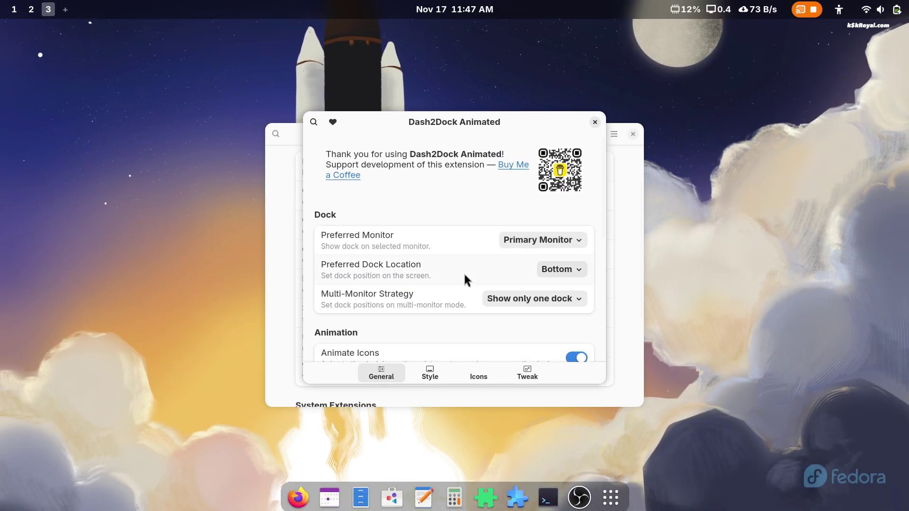
scroll(447, 327, down, 2)
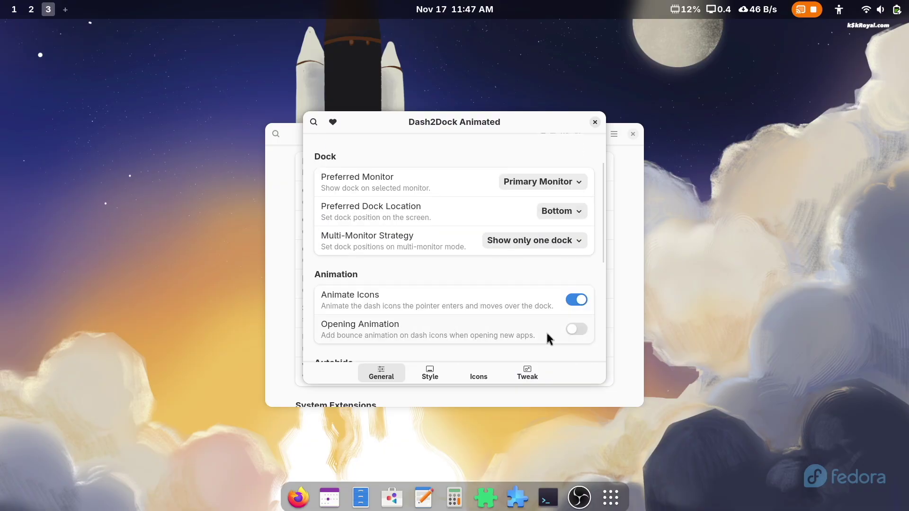
scroll(569, 327, down, 6)
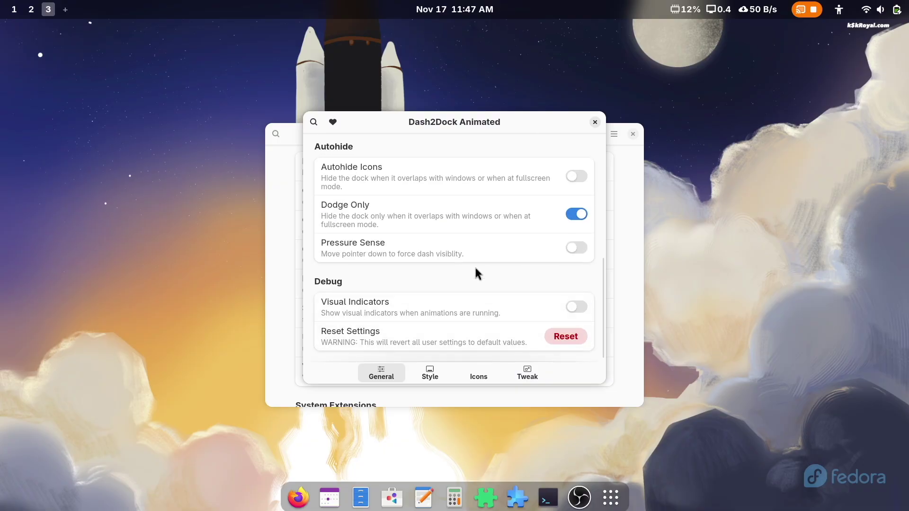
- Enlarge dock icons, maximize edge distance, padding and border radius, and set indicators to Dots
click(433, 373)
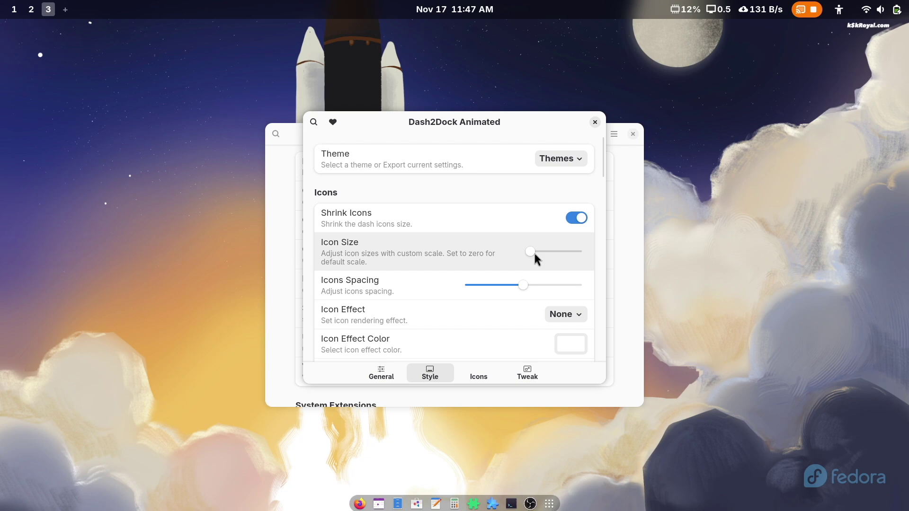
drag(534, 252, 542, 250)
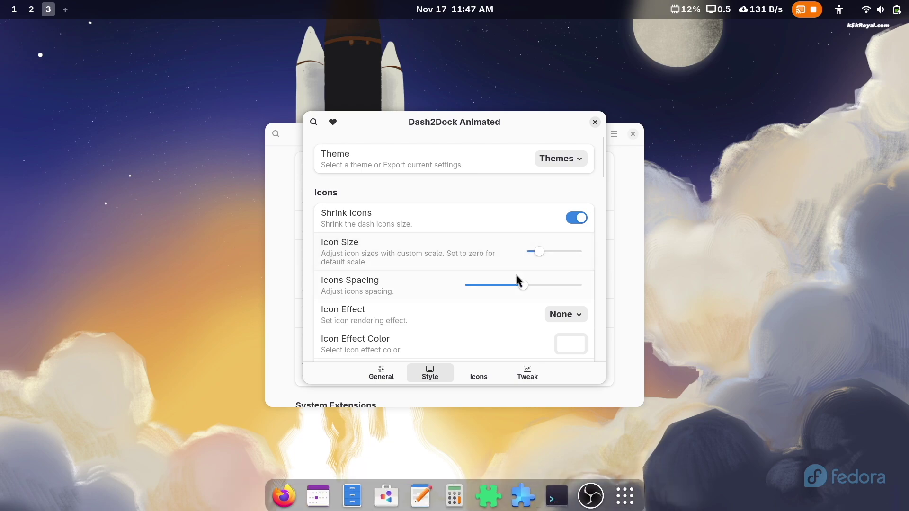
scroll(487, 312, down, 7)
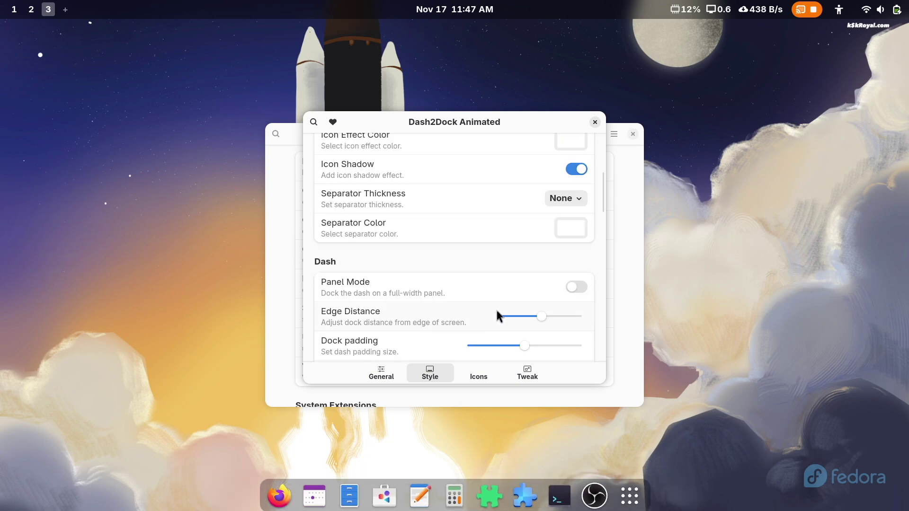
drag(541, 316, 569, 319)
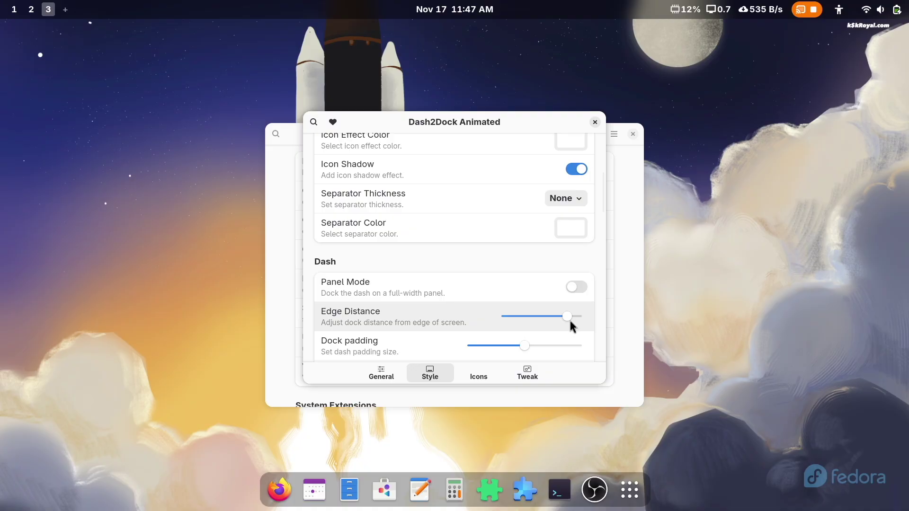
scroll(451, 344, down, 2)
drag(521, 299, 604, 285)
drag(525, 317, 628, 311)
scroll(385, 310, down, 7)
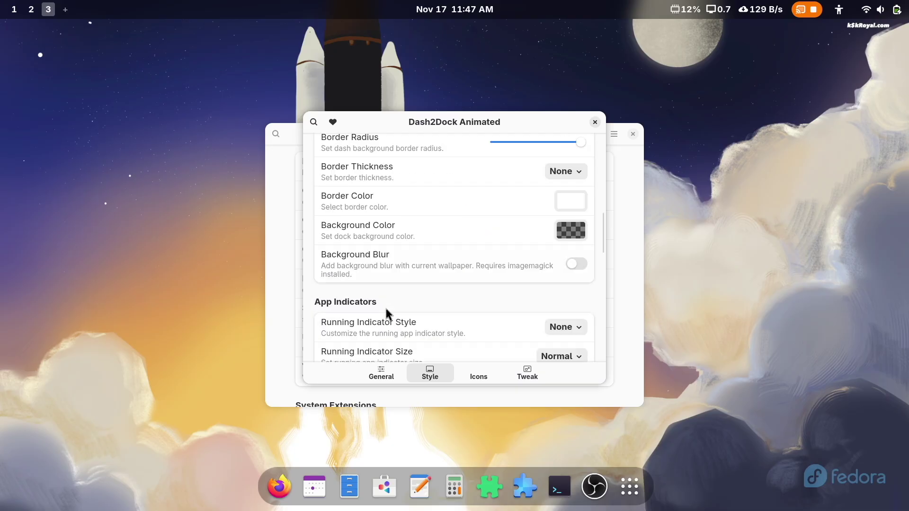
click(582, 294)
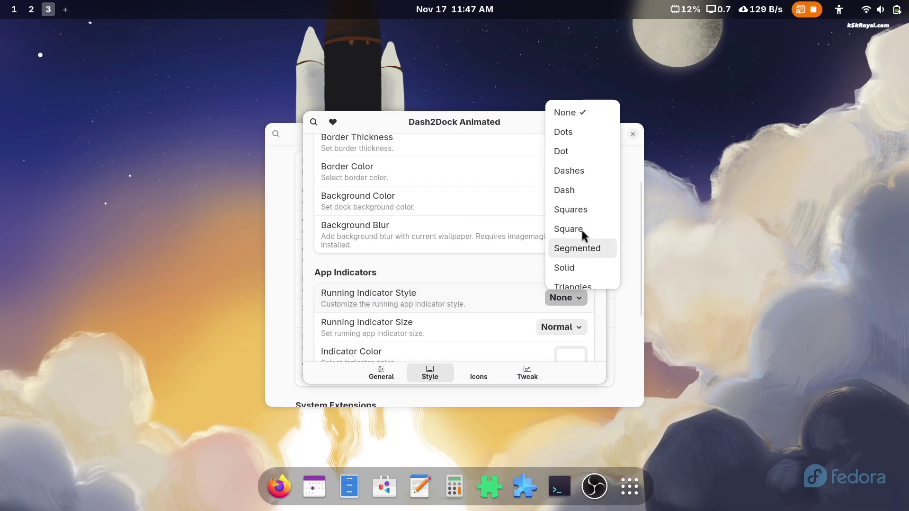
click(599, 130)
scroll(489, 272, down, 10)
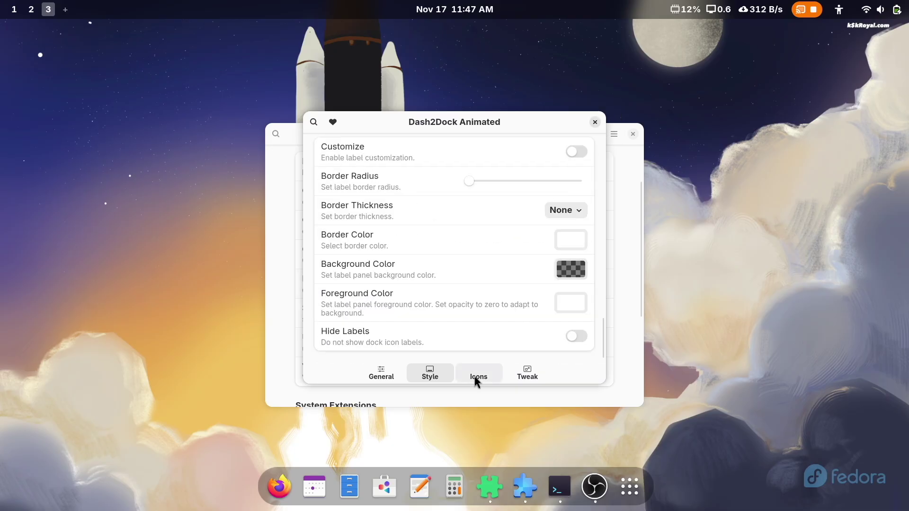
- Enable the Trash, Mounted Devices and Downloads icons in the dock
click(477, 375)
scroll(584, 213, down, 5)
click(576, 209)
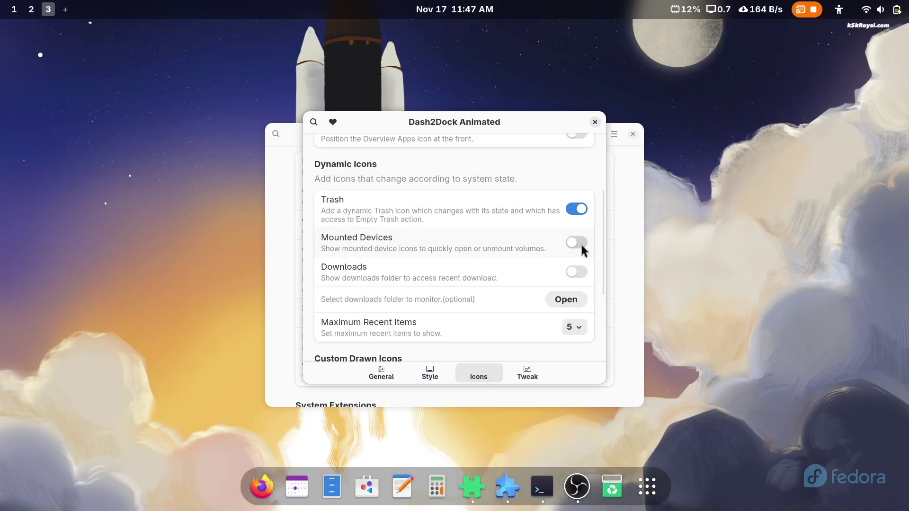
click(580, 243)
click(577, 273)
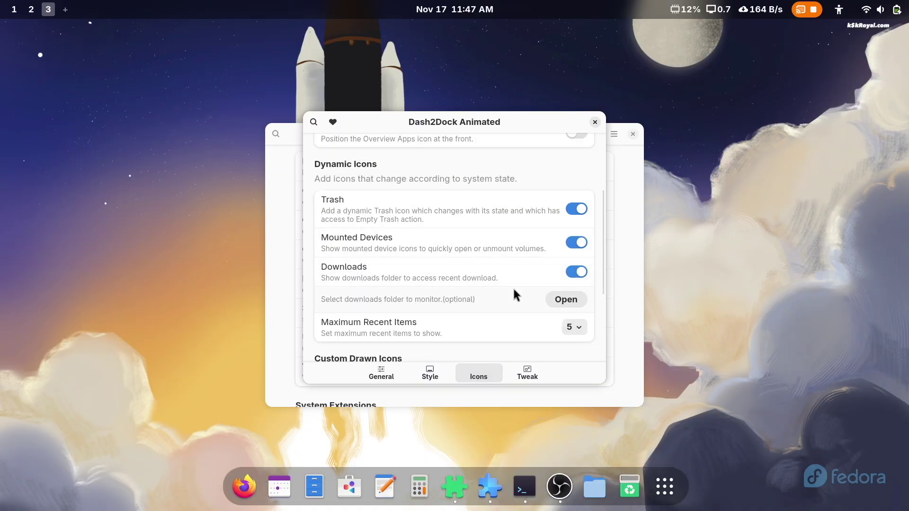
- Raise the dock's icon Magnification from 0.30 to 0.42
scroll(513, 287, down, 1)
click(526, 374)
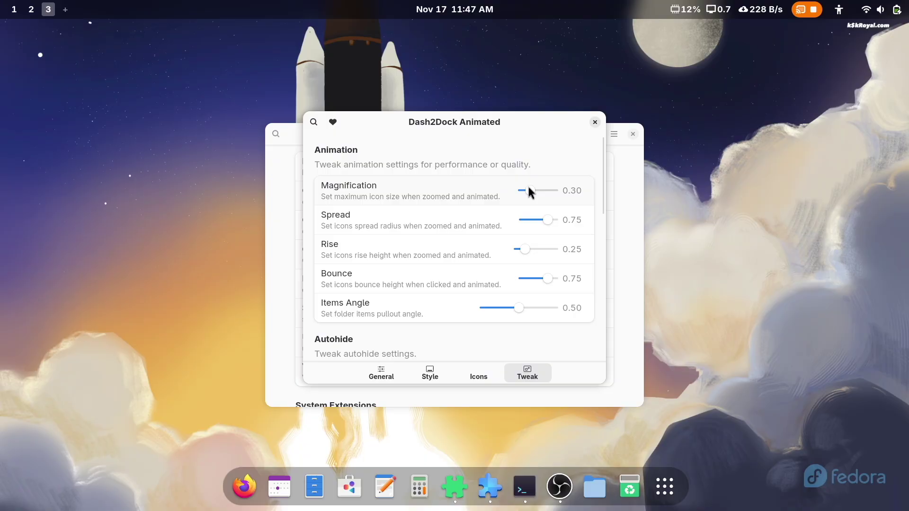
drag(530, 190, 536, 190)
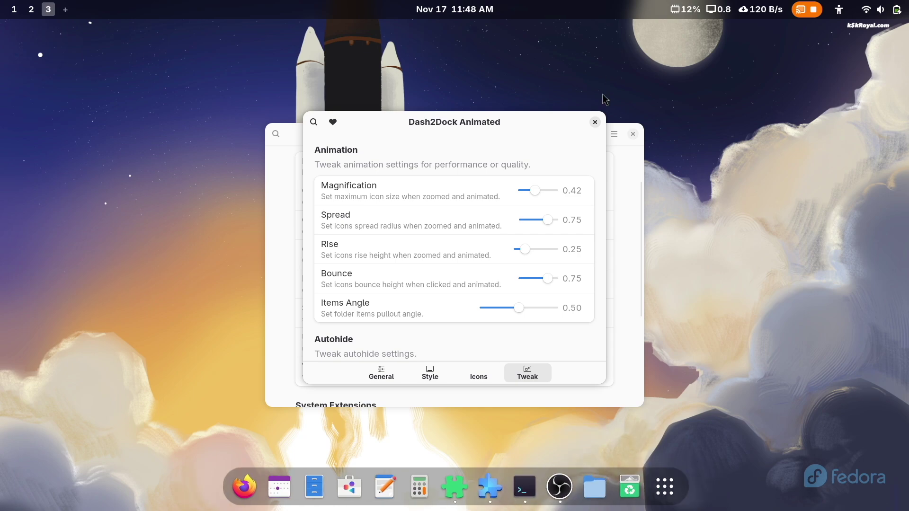
- Close Dash2Dock settings and Extension Manager, then bring up the terminal from the dock
click(595, 122)
click(633, 134)
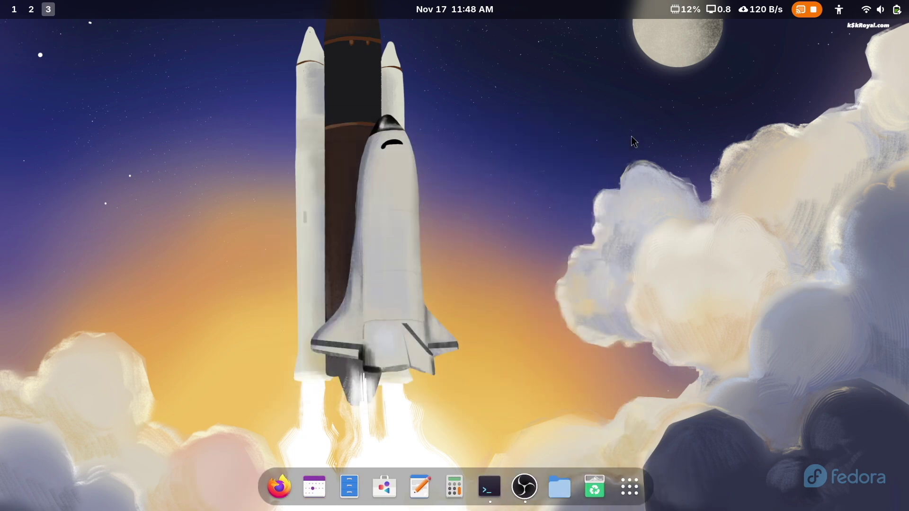
click(492, 472)
click(493, 472)
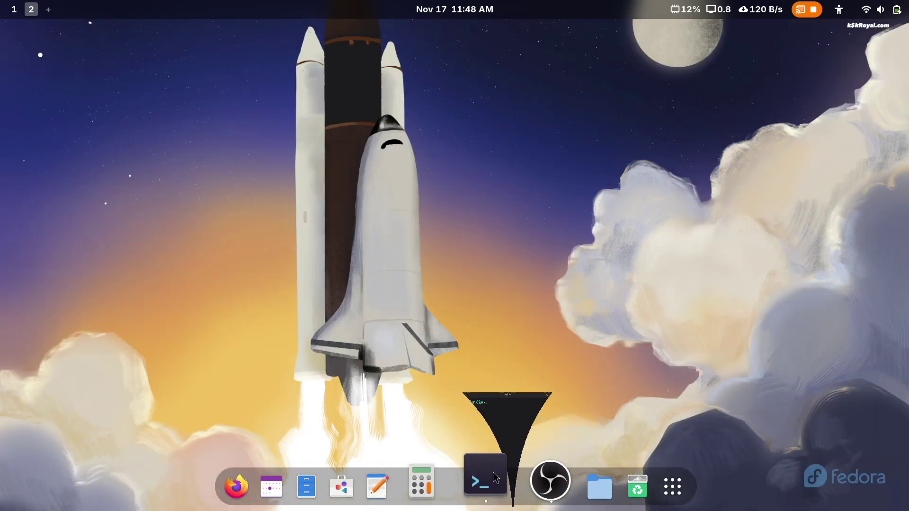
click(495, 470)
- Clone the MacTahoe-icon-theme repository from GitHub and enter its folder
text(git clone https://github.com/vinceli)
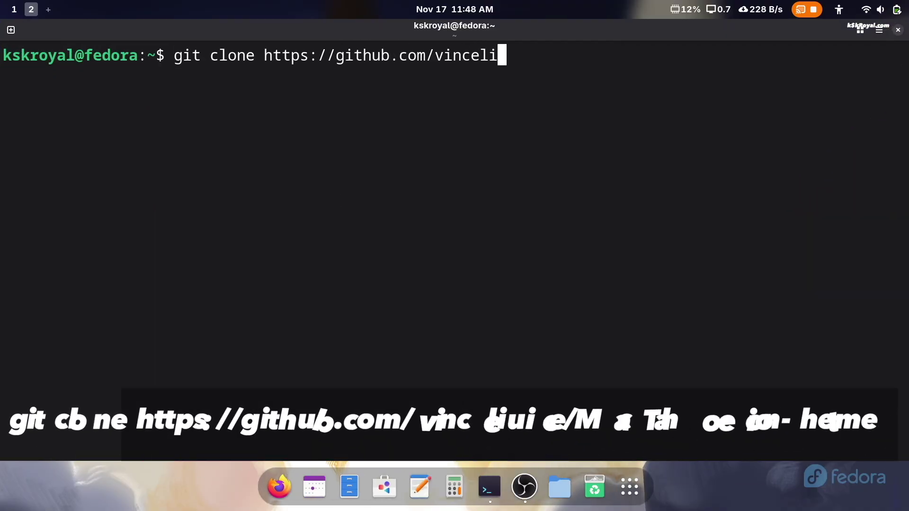
text(uice/MacTahoe)
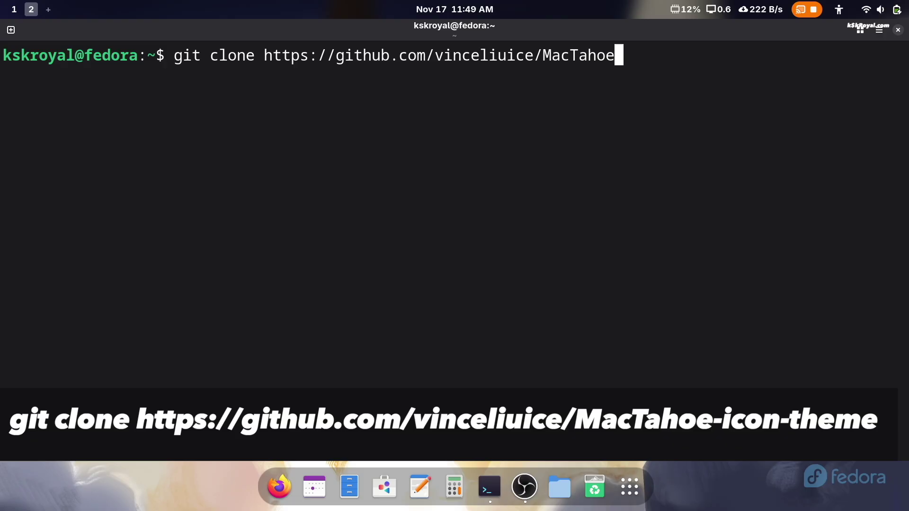
text(-icon-theme)
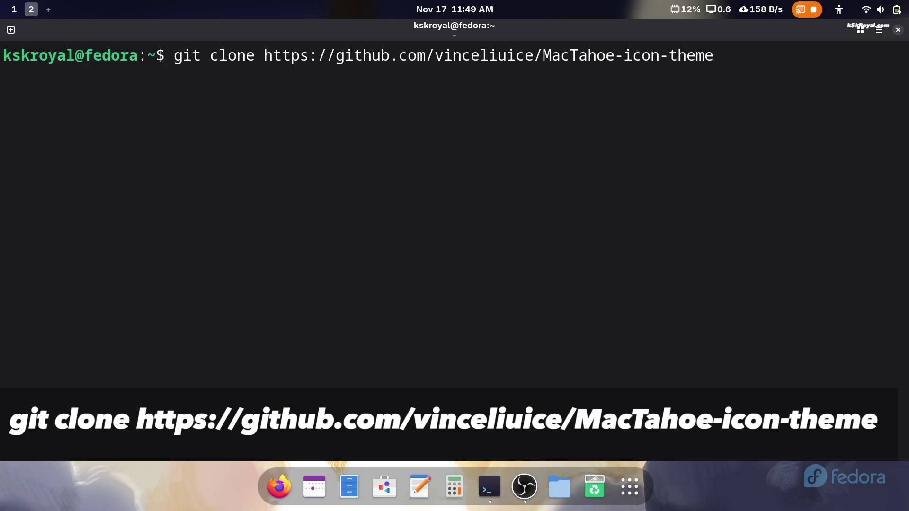
key(Return)
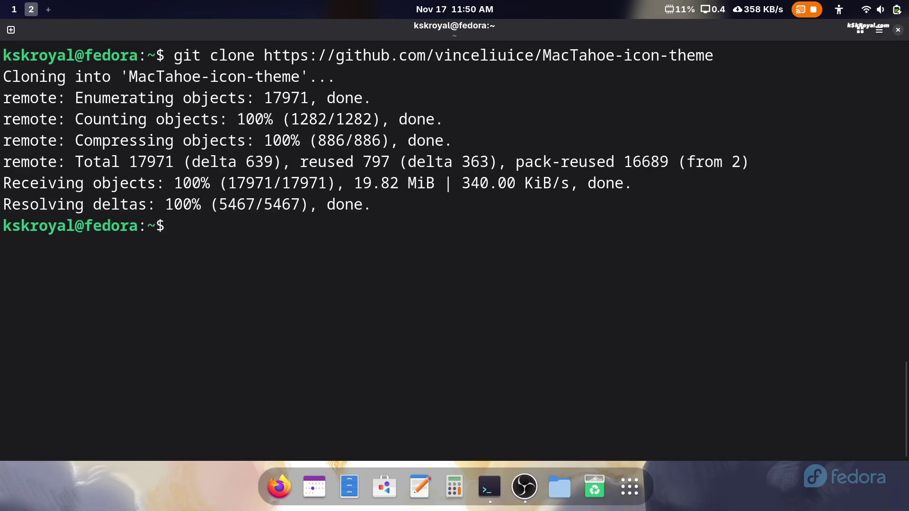
text(cd Ma)
key(Tab)
key(Return)
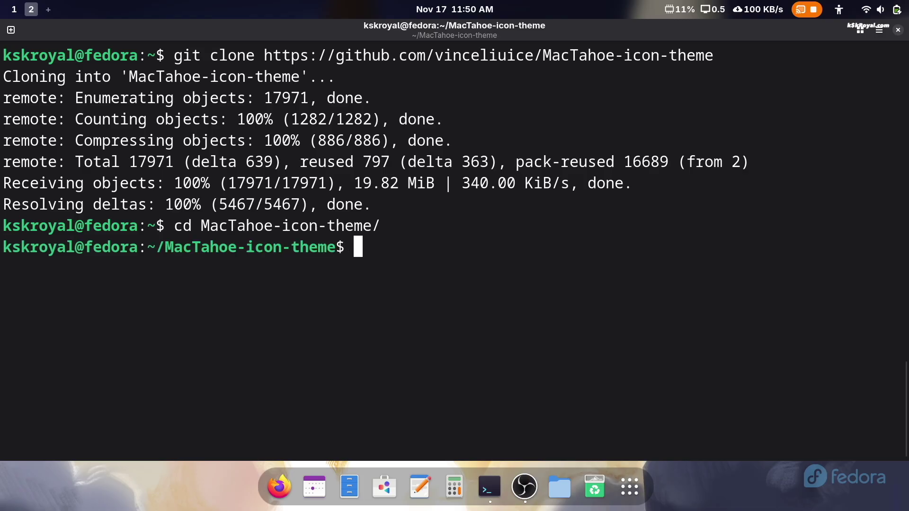
- Install the bold icon version with ./install.sh -b, then return to the home folder
text(ls *sh)
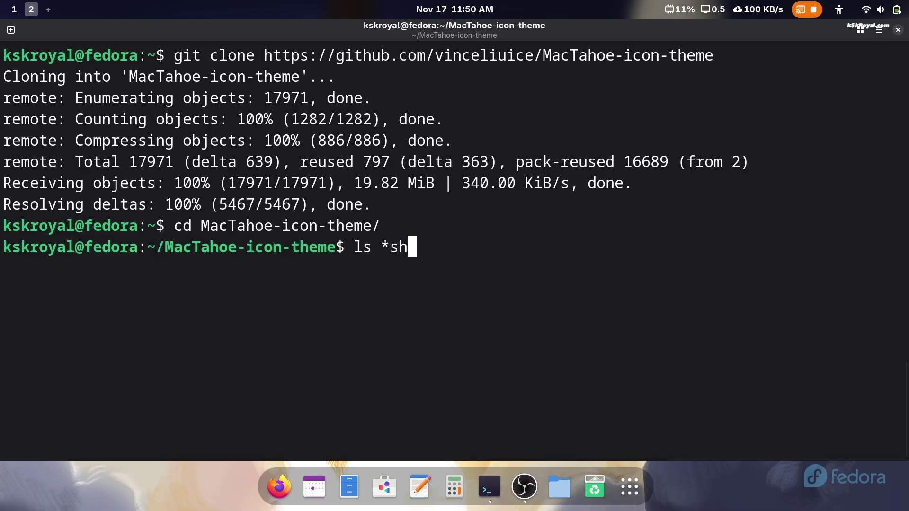
key(Return)
text(./i)
key(Tab)
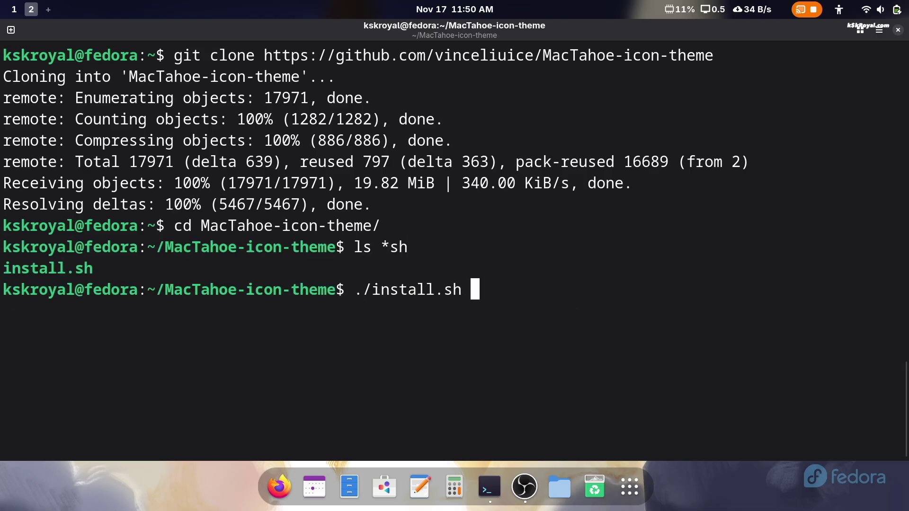
text(-b)
key(Return)
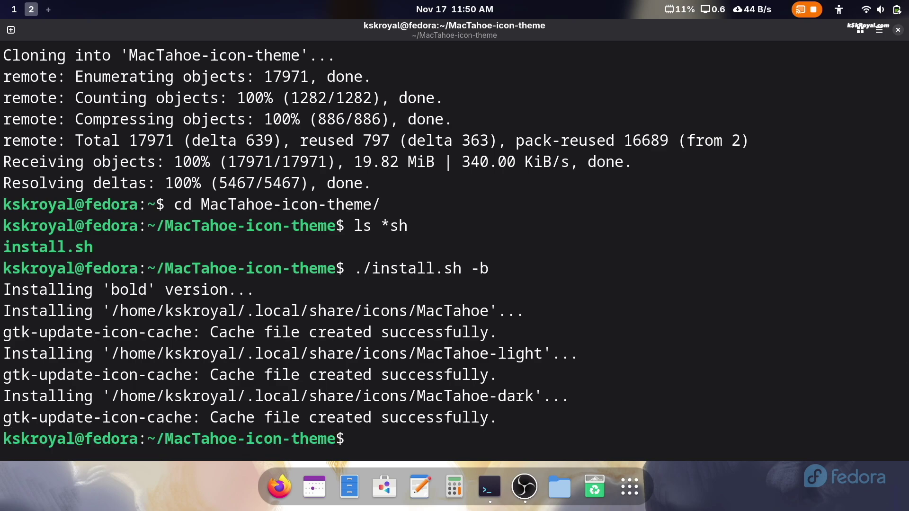
text(cd ..)
key(Return)
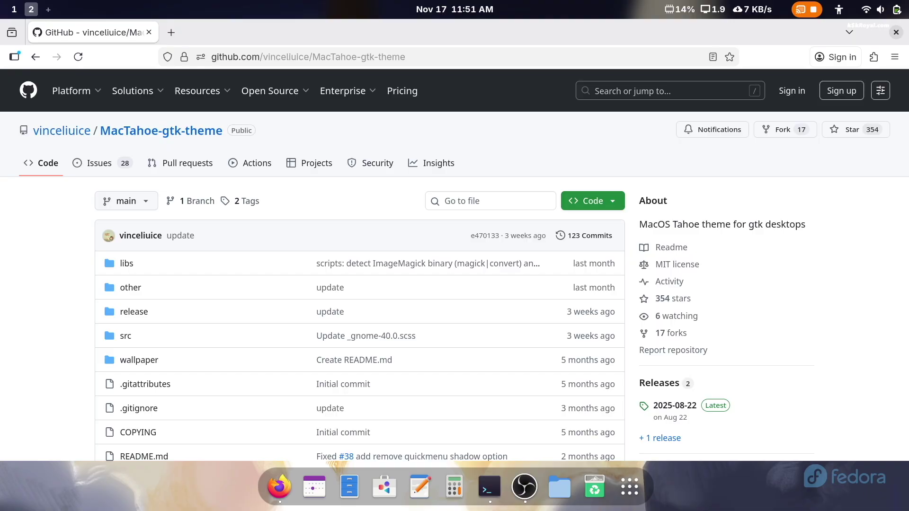
- Select text on the MacTahoe-gtk-theme GitHub page, including the MacTahoe GTK Theme heading
double_click(710, 225)
triple_click(710, 224)
double_click(710, 224)
click(828, 369)
scroll(828, 369, down, 10)
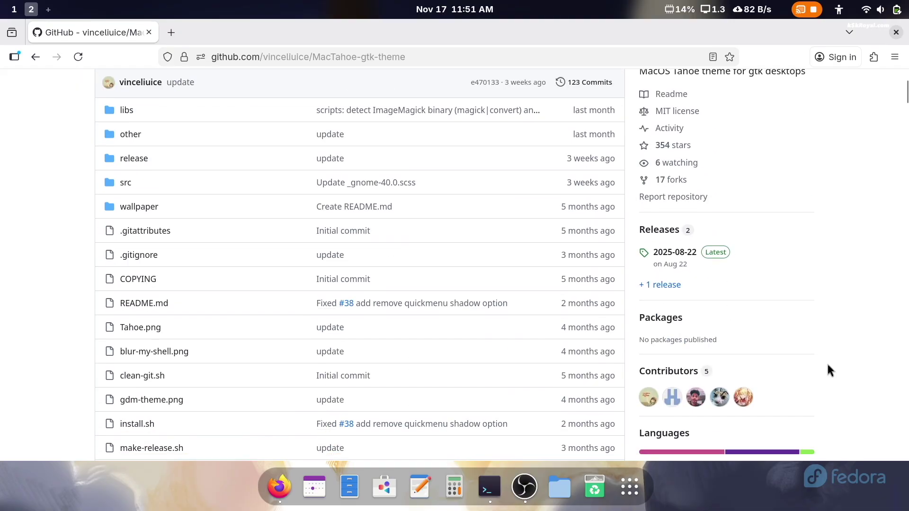
double_click(164, 166)
triple_click(177, 166)
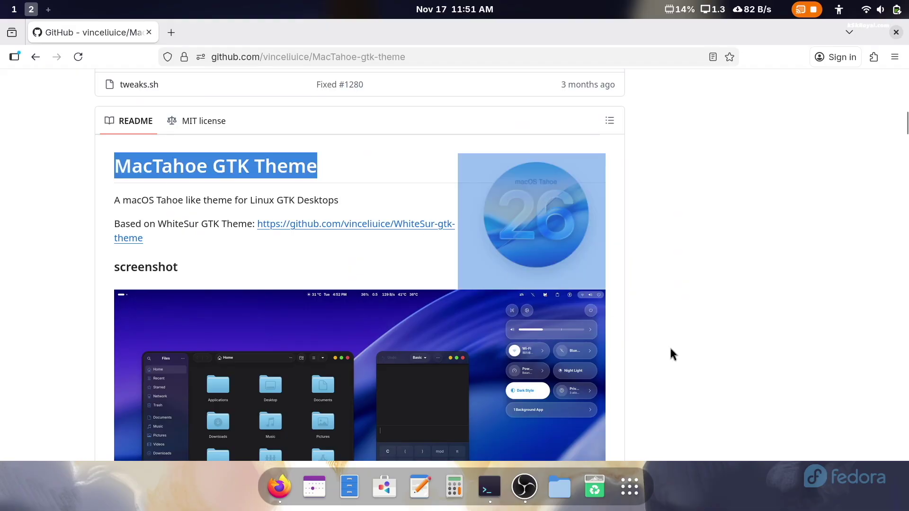
- Copy the git clone command from the README's Installing from source section
scroll(714, 370, down, 10)
scroll(749, 361, down, 3)
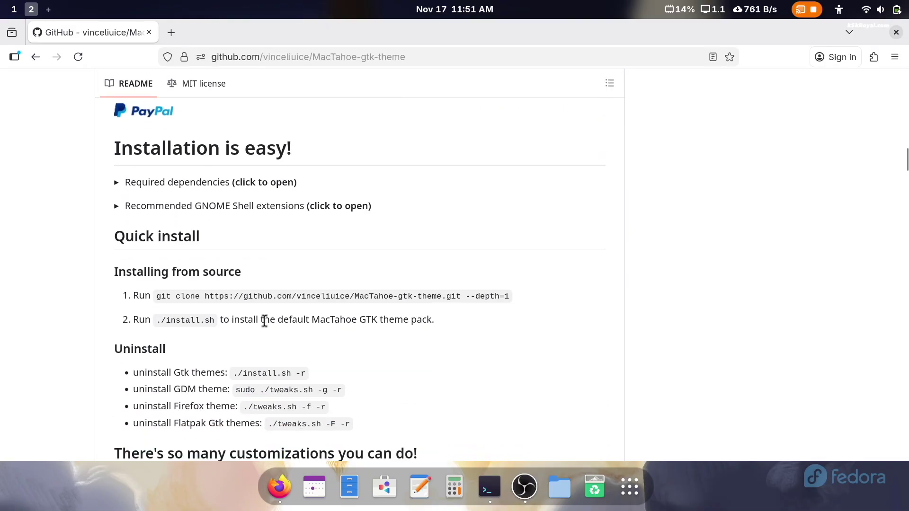
triple_click(186, 270)
drag(157, 296, 499, 301)
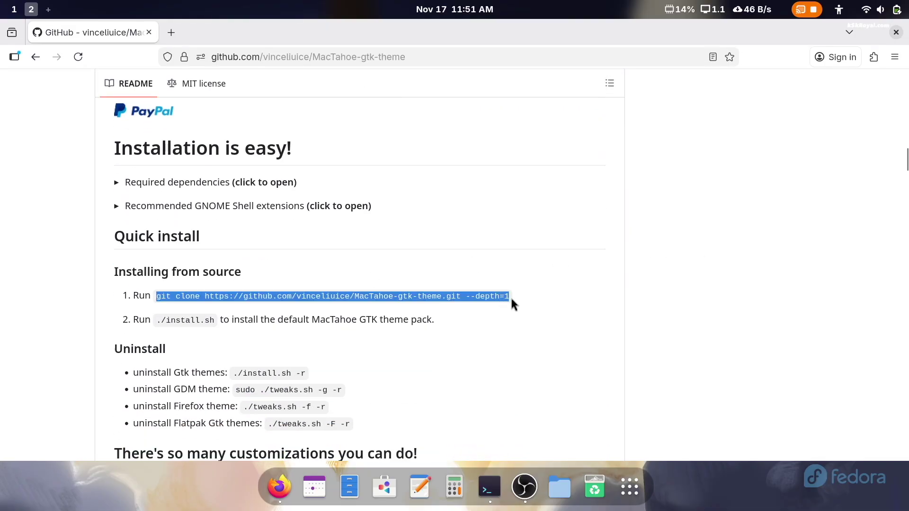
right_click(509, 297)
click(587, 113)
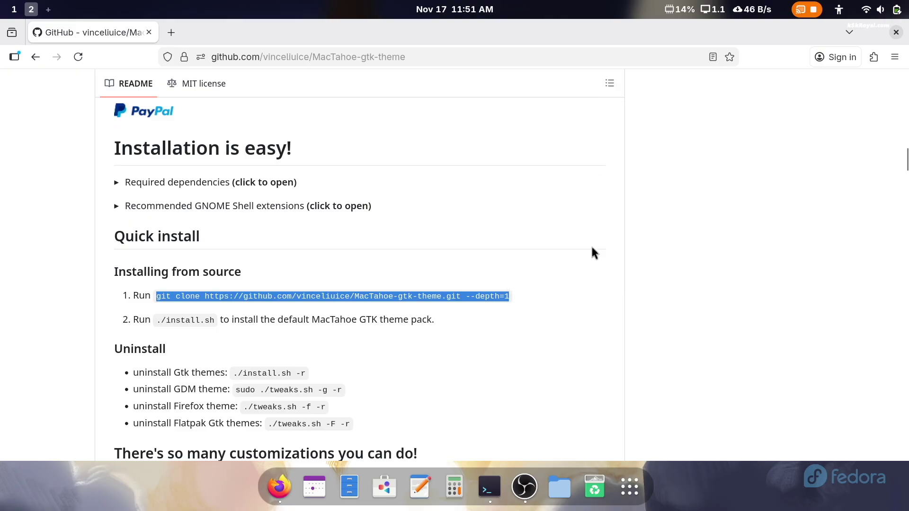
- Paste and run the MacTahoe-gtk-theme git clone command, then list the home folder
click(490, 488)
key(ctrl+shift+v)
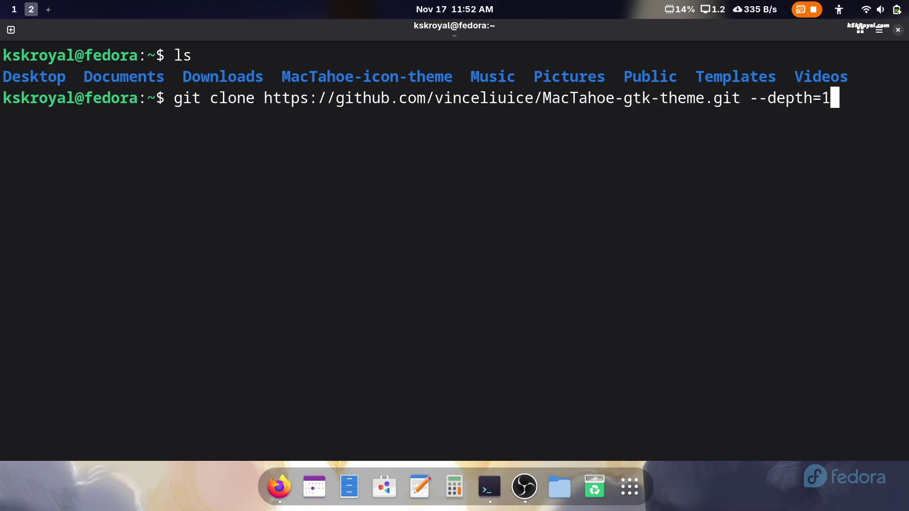
key(Return)
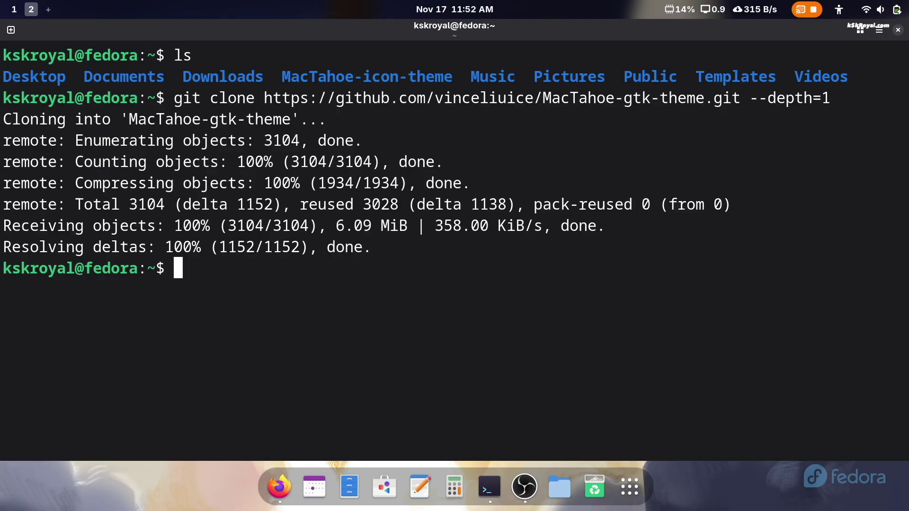
key(ctrl+l)
text(ls)
key(Return)
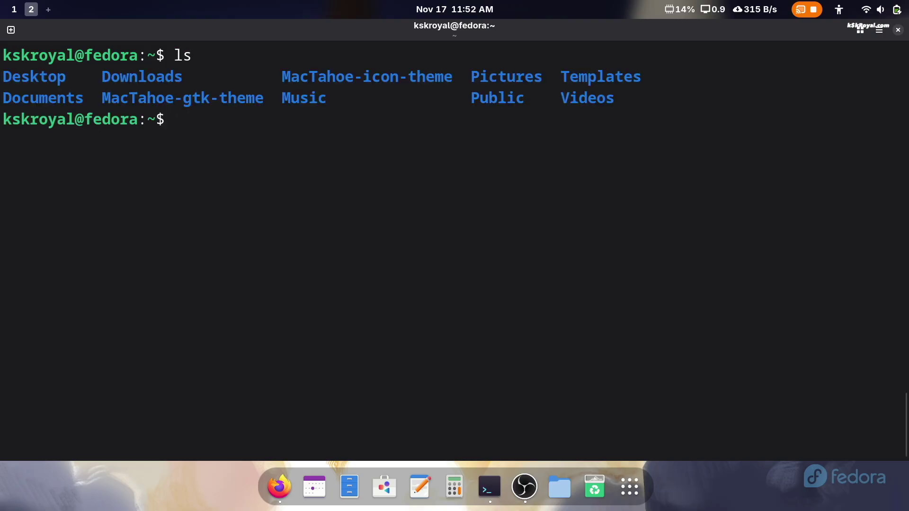
- Enter MacTahoe-gtk-theme, list its contents, and review the ./install.sh --help options
text(cd MacTahoe-gtk-theme/)
key(Return)
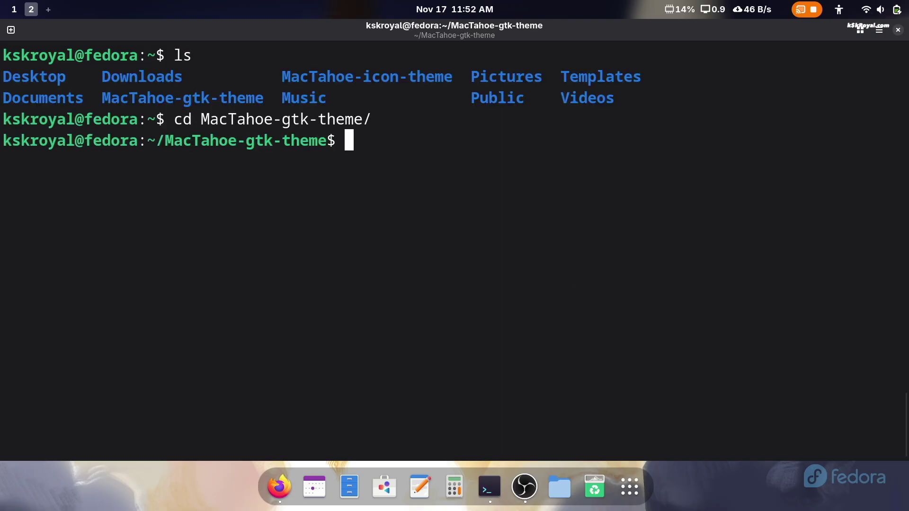
text(ls)
key(Return)
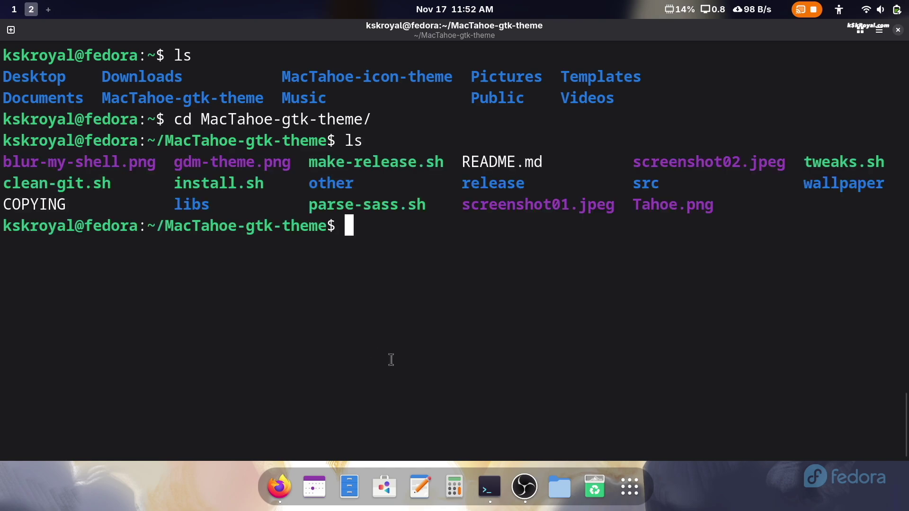
text(./install.sh --)
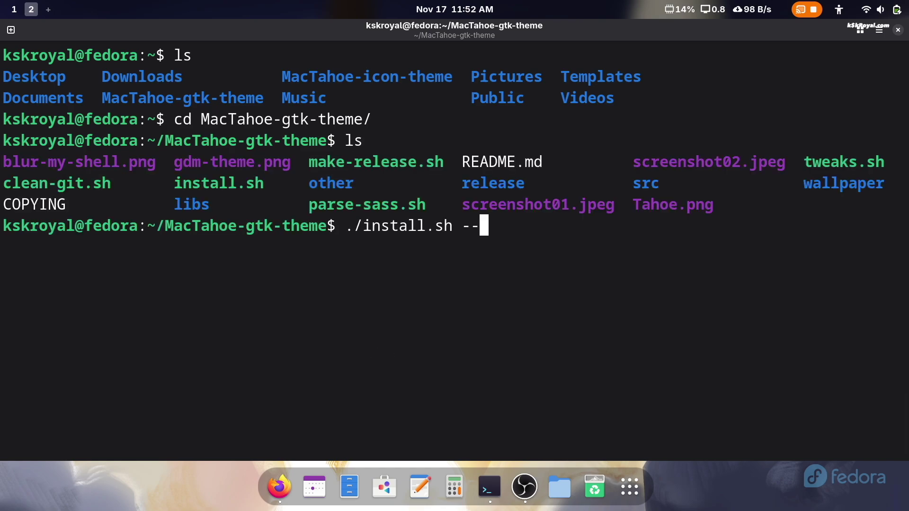
text(help)
key(Return)
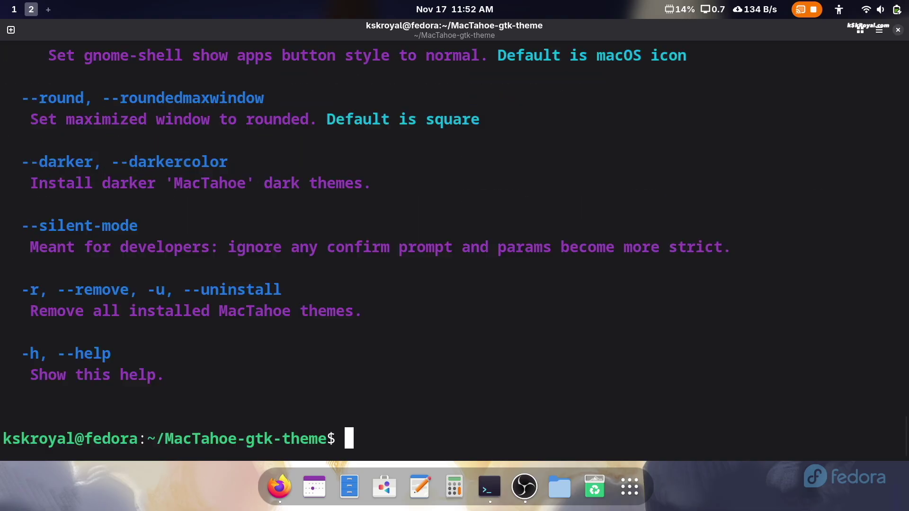
scroll(378, 368, up, 10)
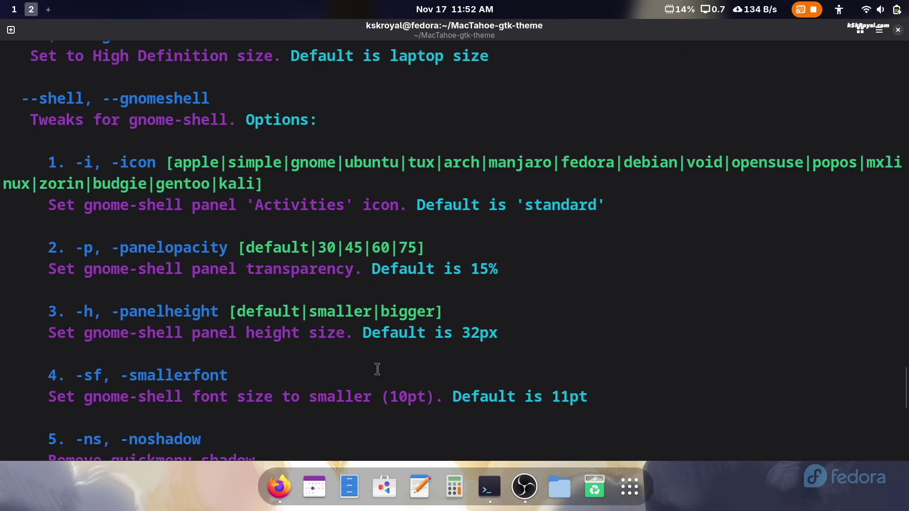
scroll(377, 368, up, 7)
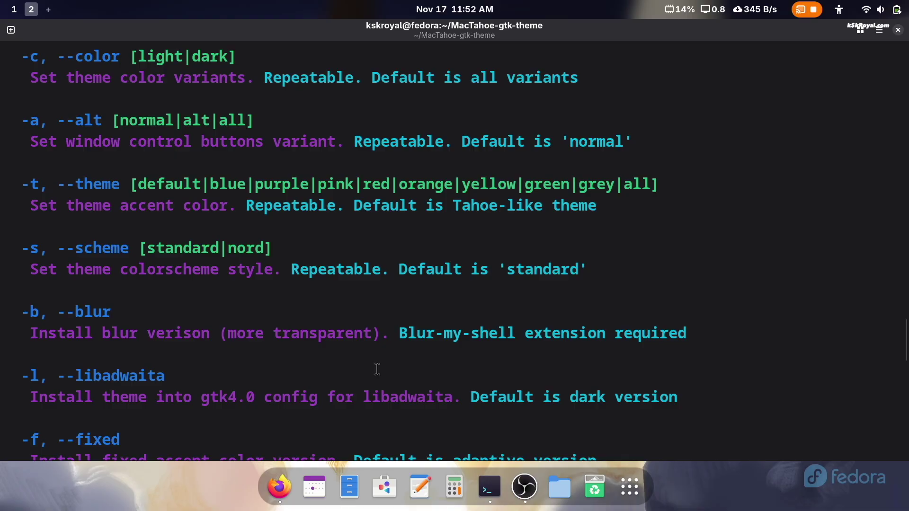
scroll(377, 368, up, 2)
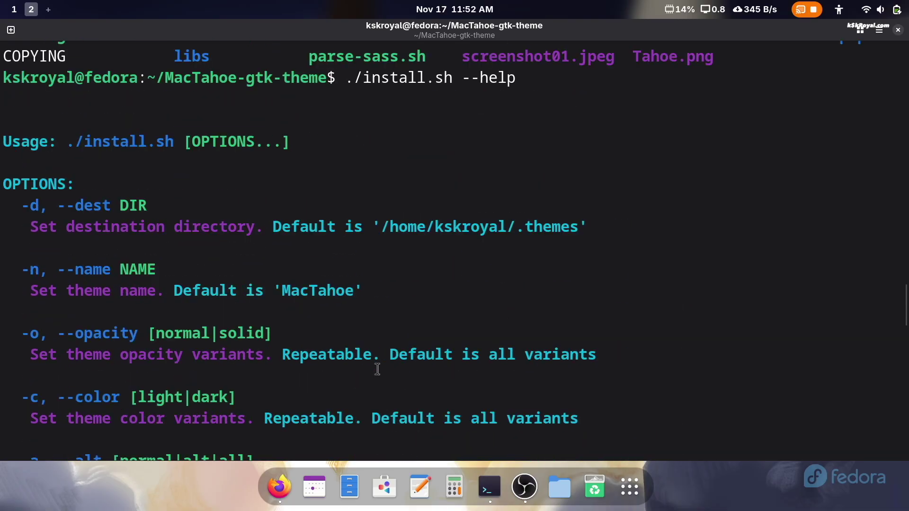
scroll(377, 369, down, 1)
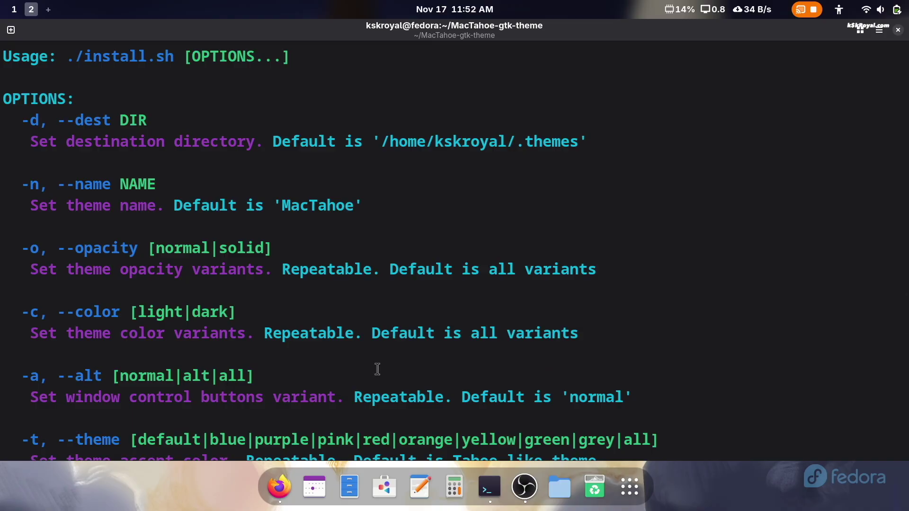
- Run ./install.sh -n MacTahoe -t all -l -i simple -h bigger --round and enter the sudo password
key(ctrl+l)
text(ls *sh)
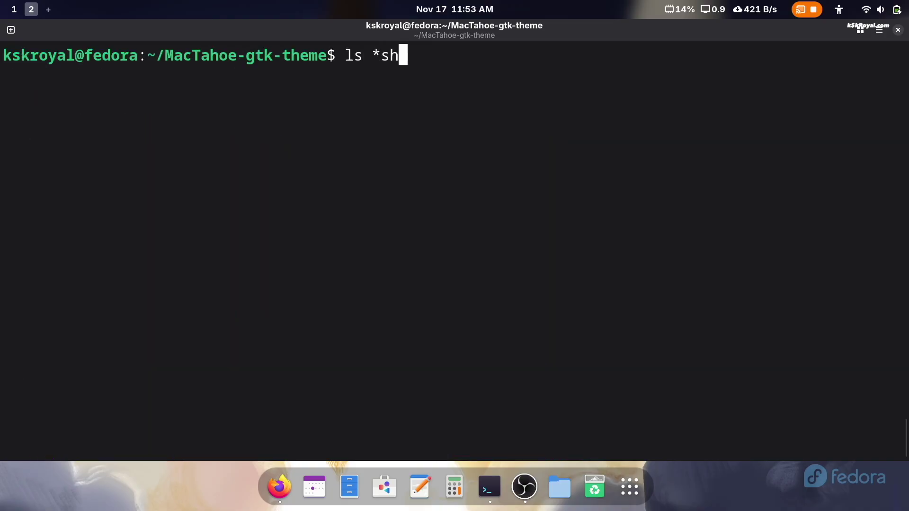
key(Return)
text(./in)
key(Tab)
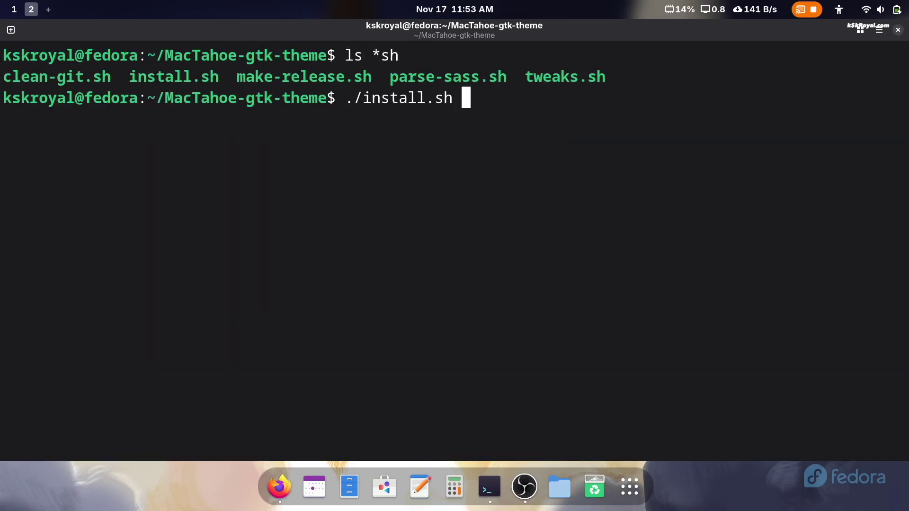
text(-n MacT)
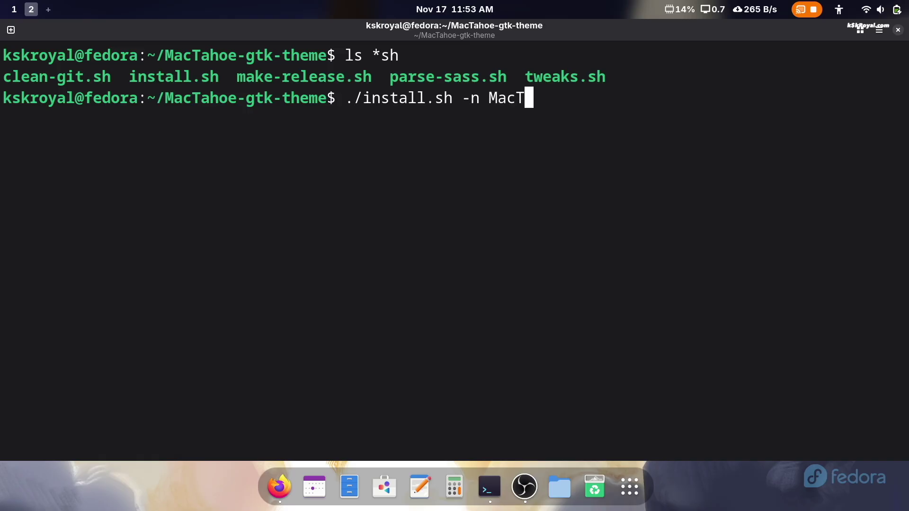
text(ahoe -t all)
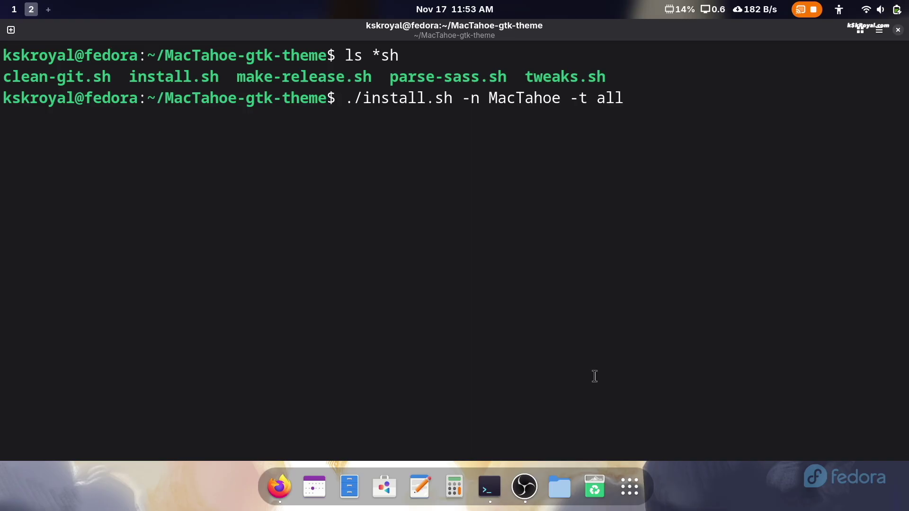
text(-l --shell)
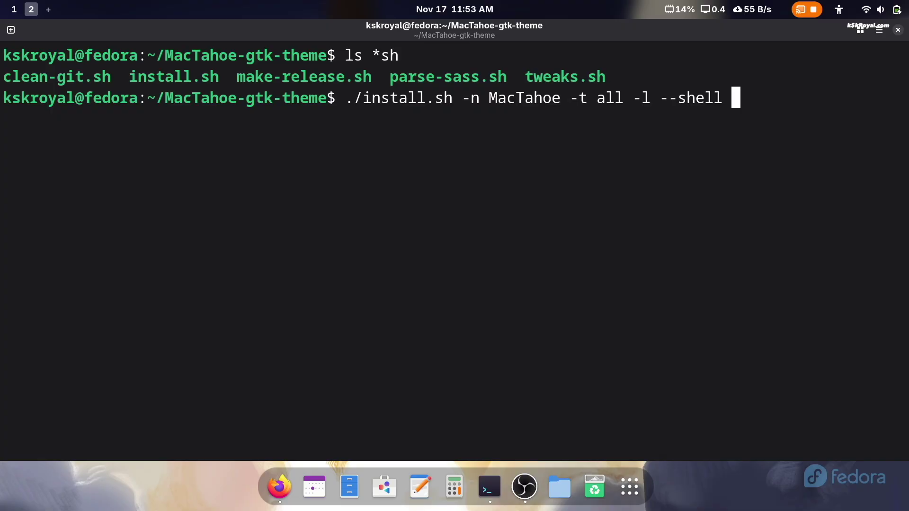
text(-i simple)
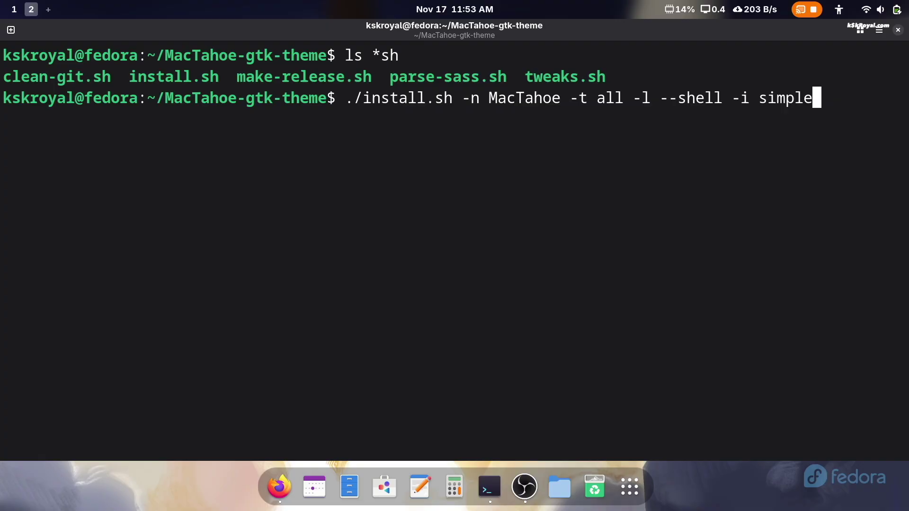
text( -h bigger)
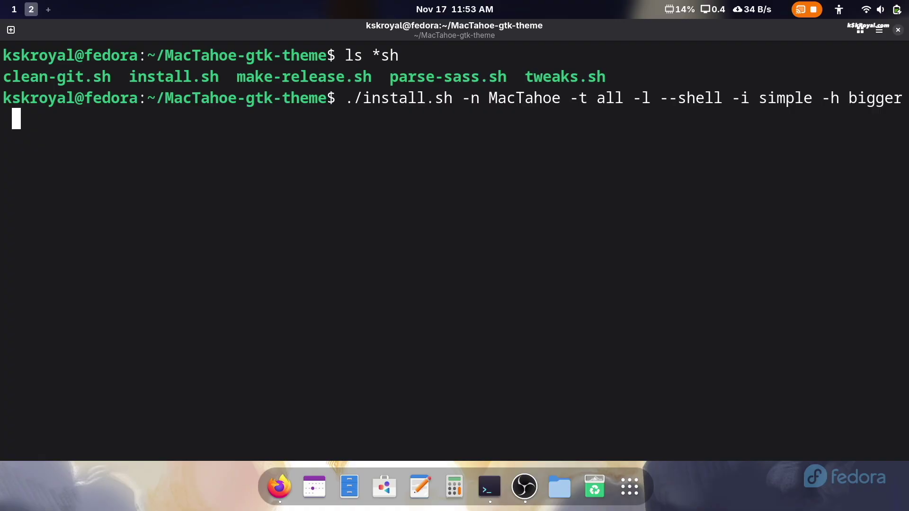
text( --round)
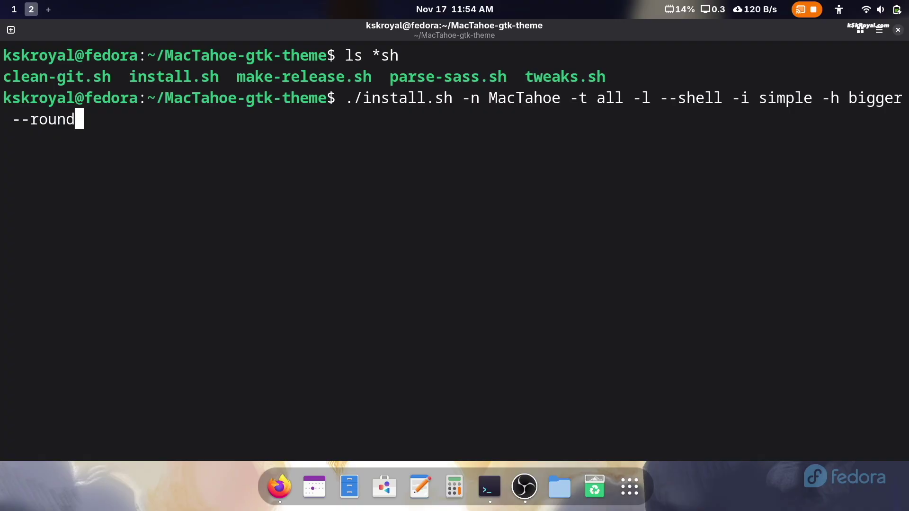
key(Return)
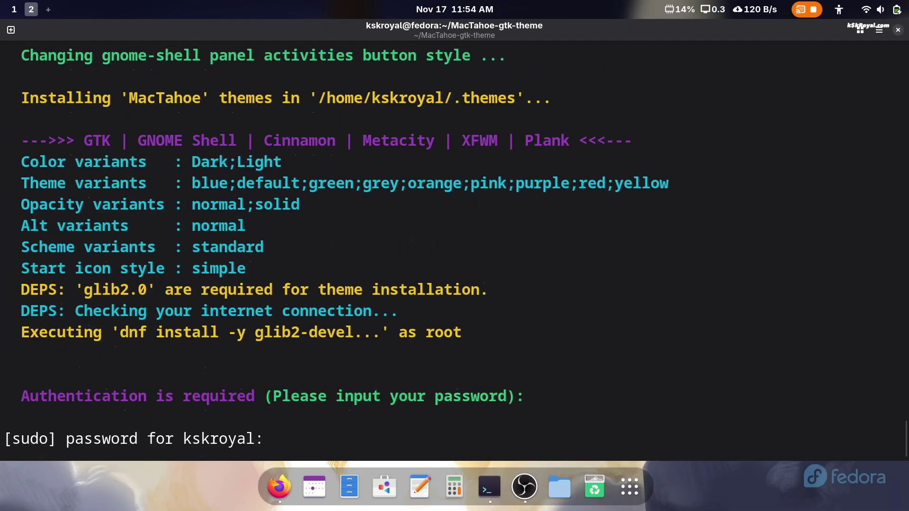
key(Return)
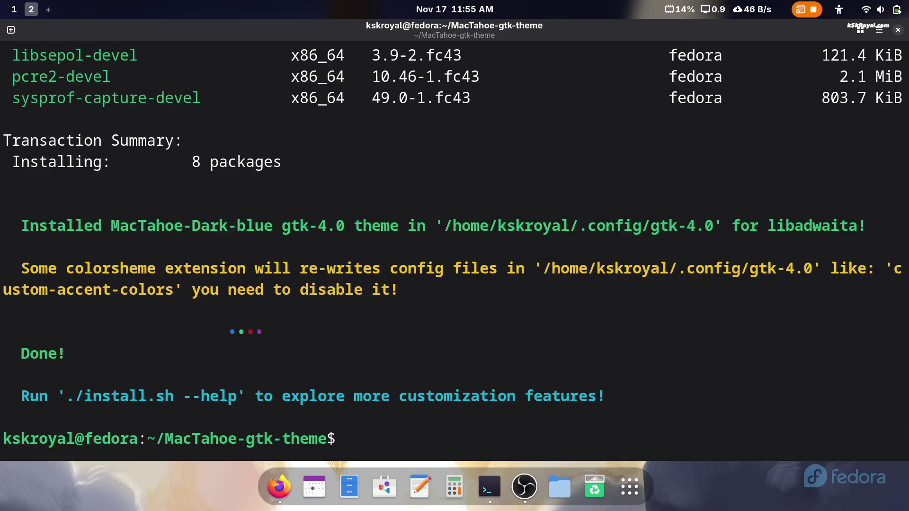
triple_click(326, 221)
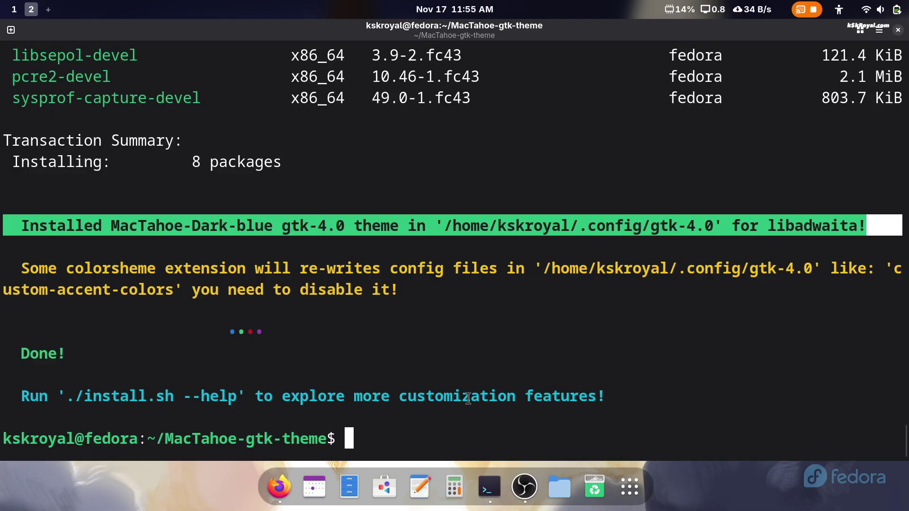
- Clear the terminal and list the folder's shell scripts
text(clear)
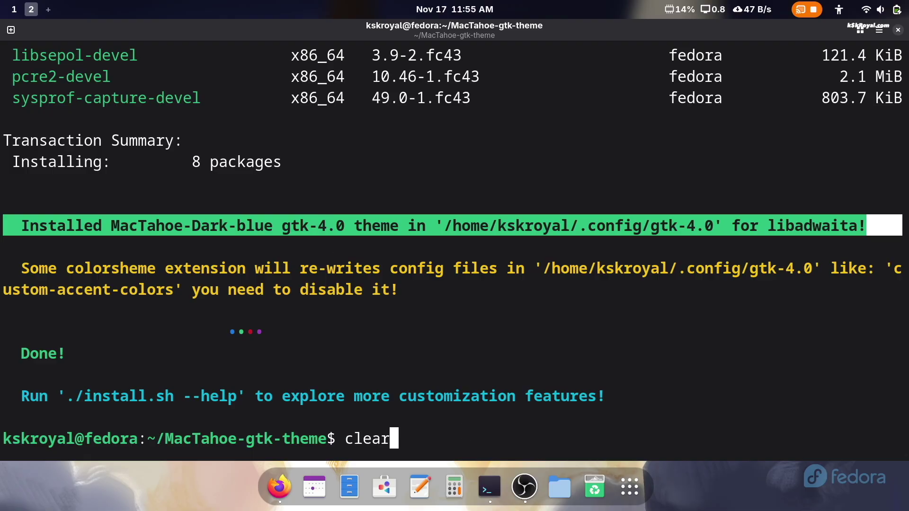
key(Return)
text(ls )
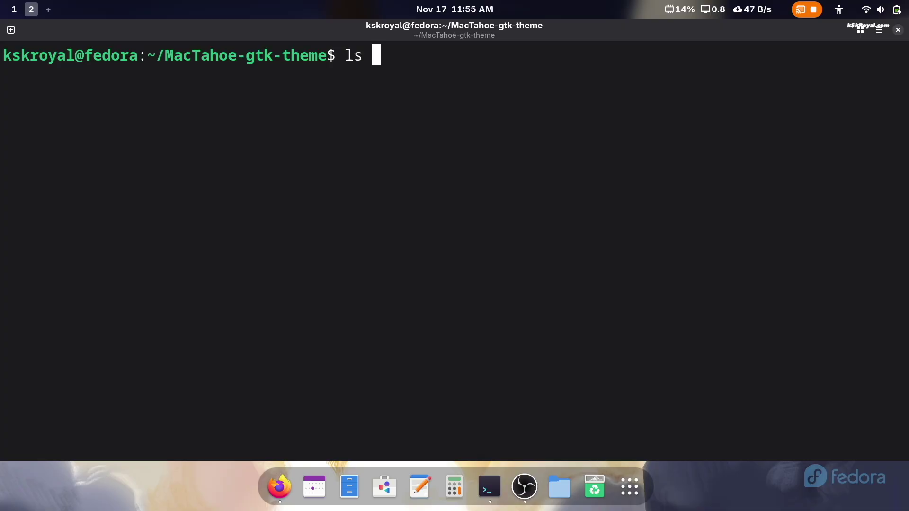
text(*sh)
key(Return)
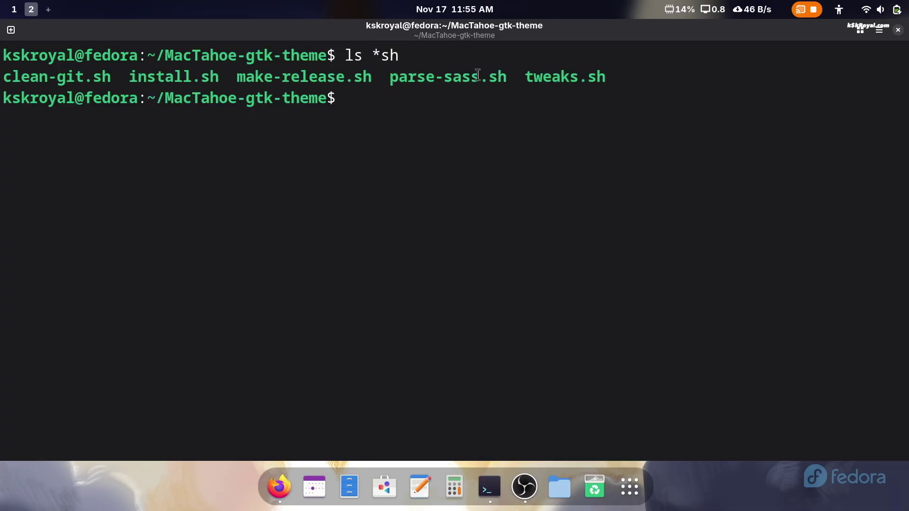
- Install the MacTahoe GDM theme via sudo ./tweaks.sh -g -nd -b ~/Downloads/Tahoe.jpg, then switch to Firefox
text(sudo ./tw)
key(Tab)
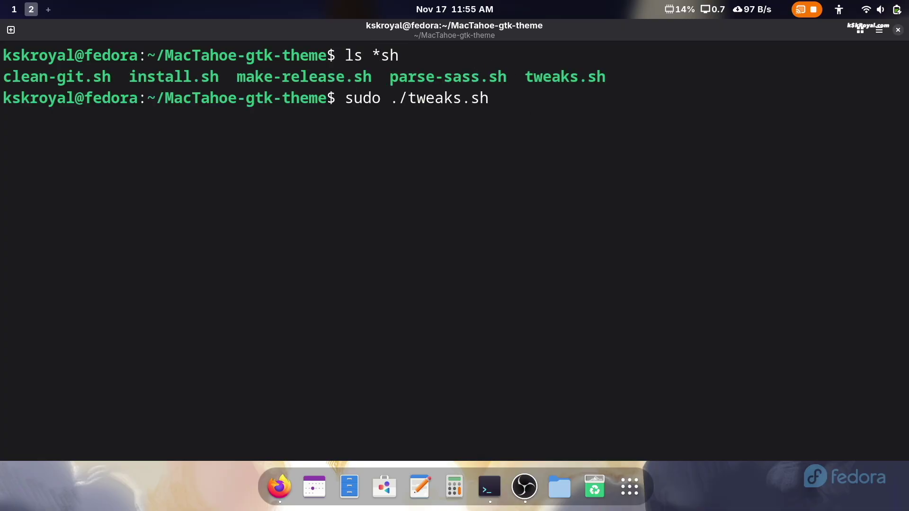
text(-g -nd)
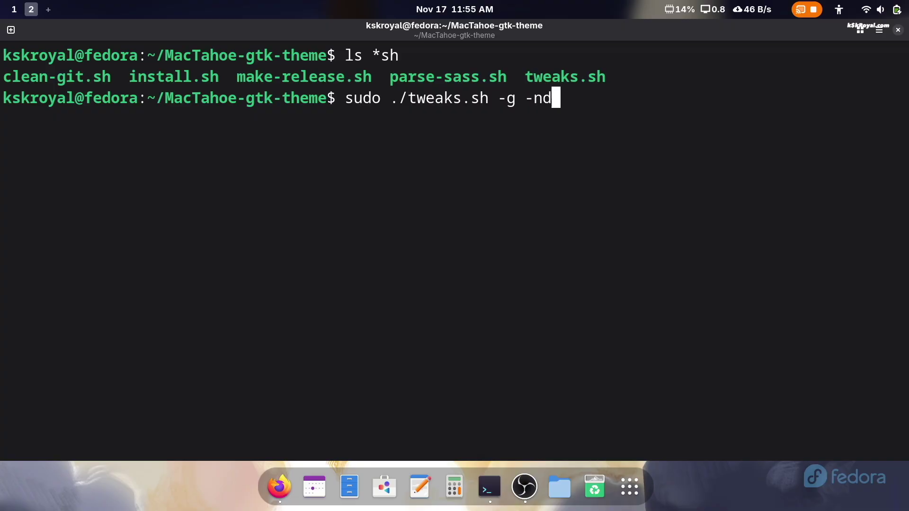
text( -b )
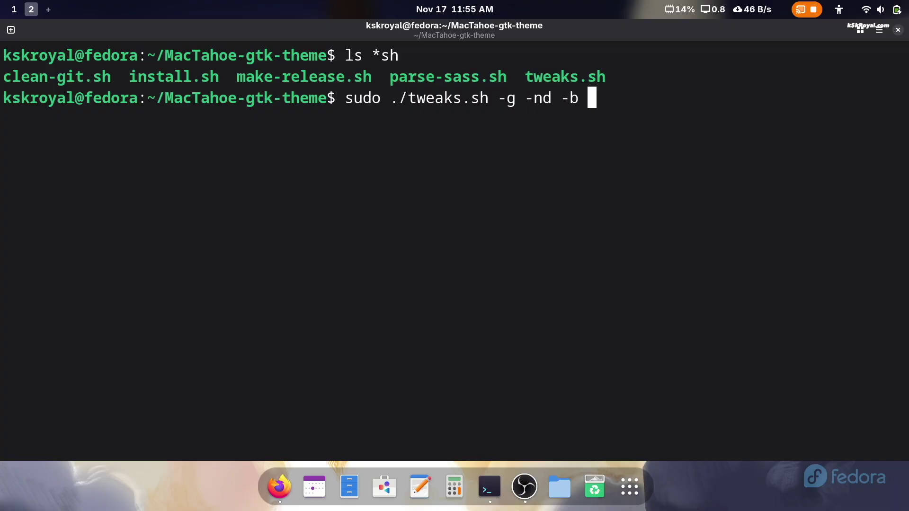
text(~/Downloads/)
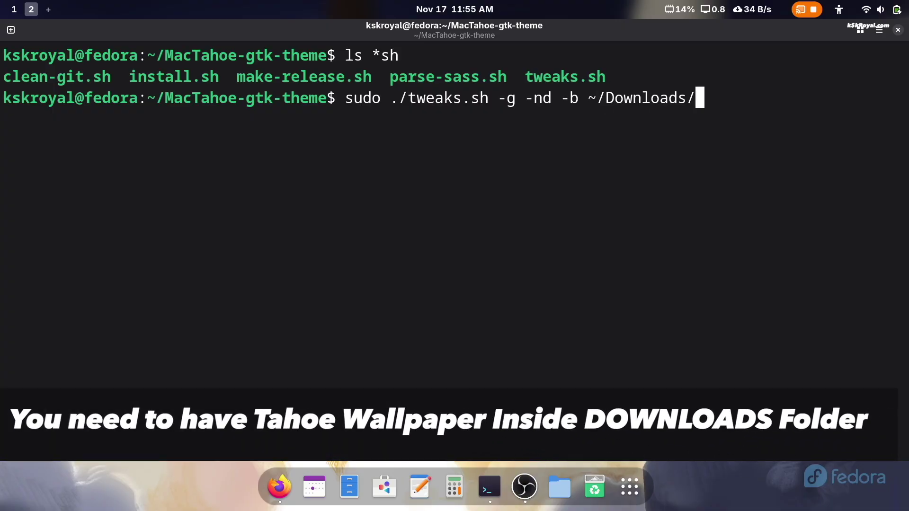
text(Tahoe.jpg)
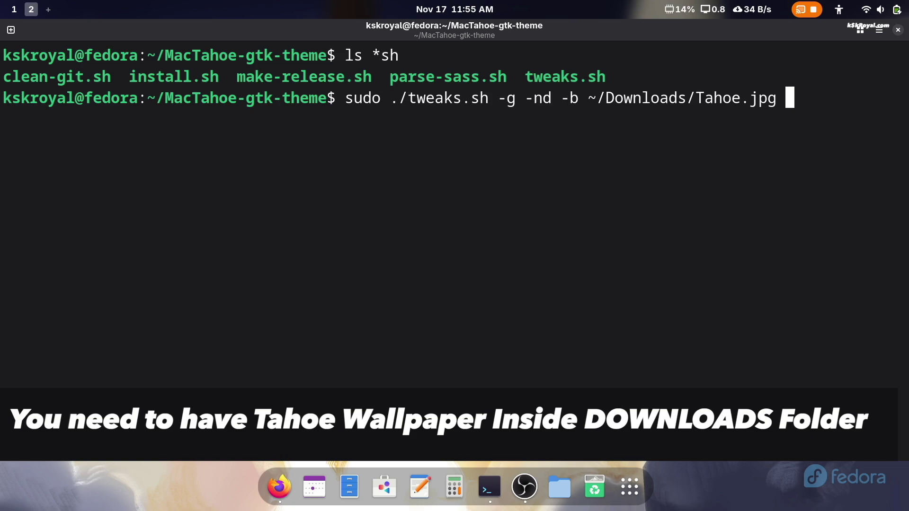
key(Return)
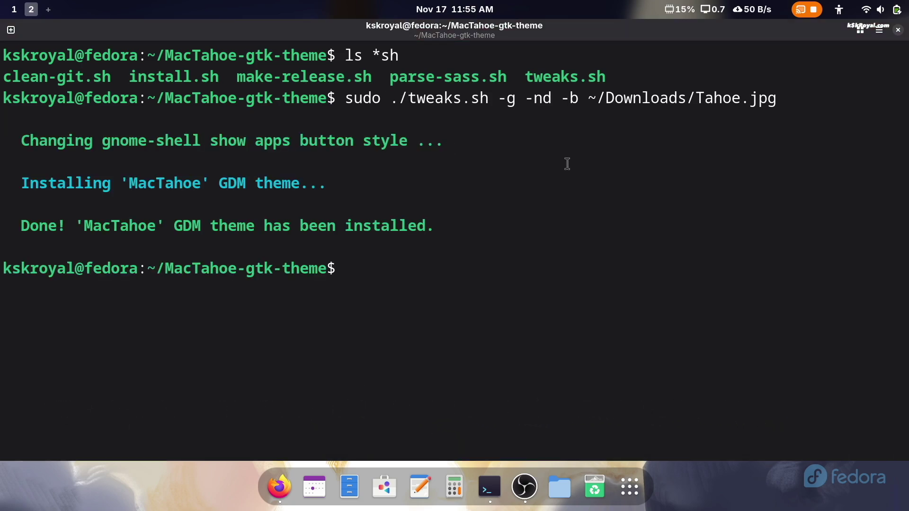
triple_click(238, 231)
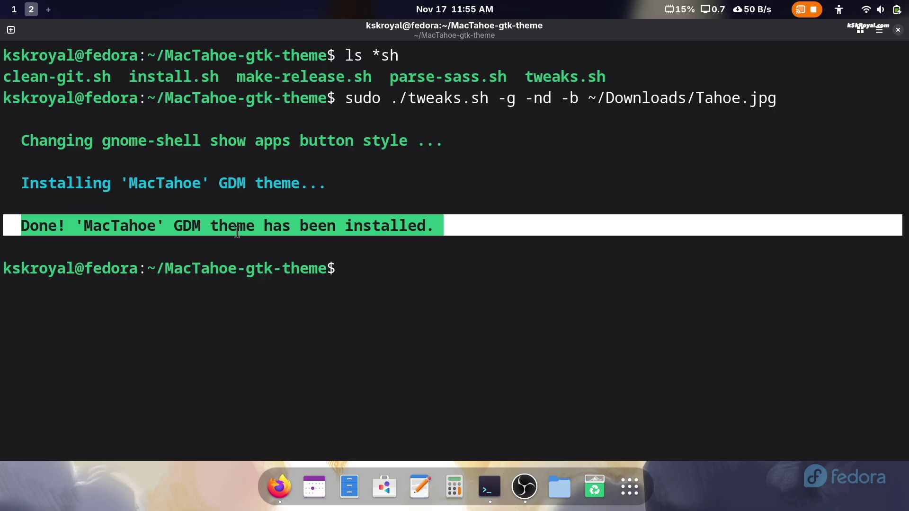
click(500, 350)
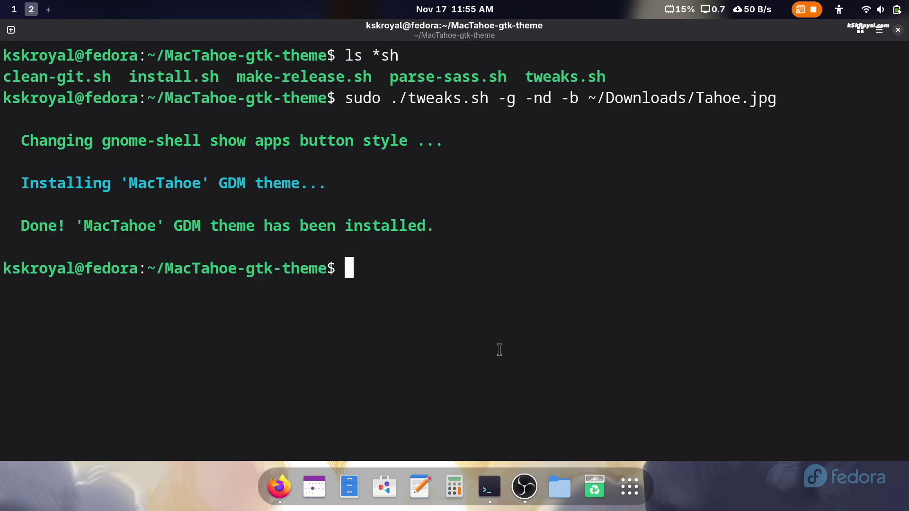
click(285, 485)
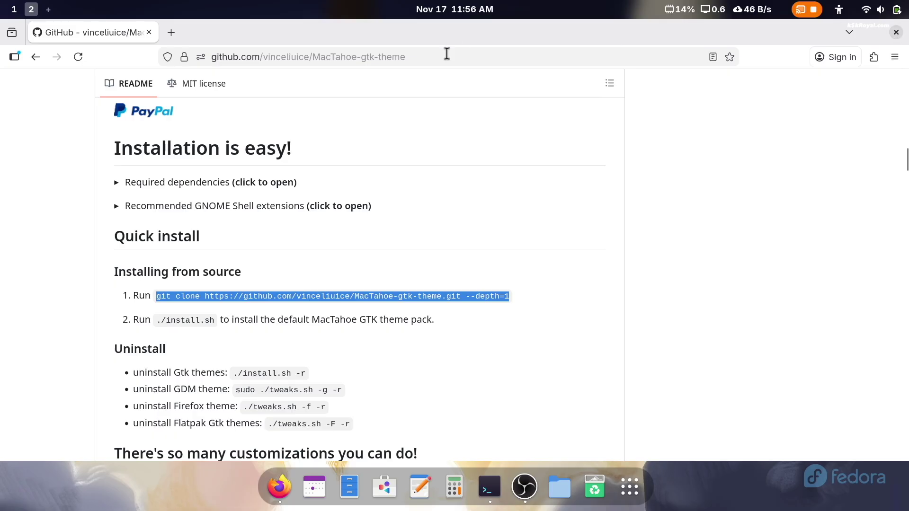
- Close Firefox and run ./tweaks.sh -f default -F to theme Firefox and Flatpak apps
click(896, 32)
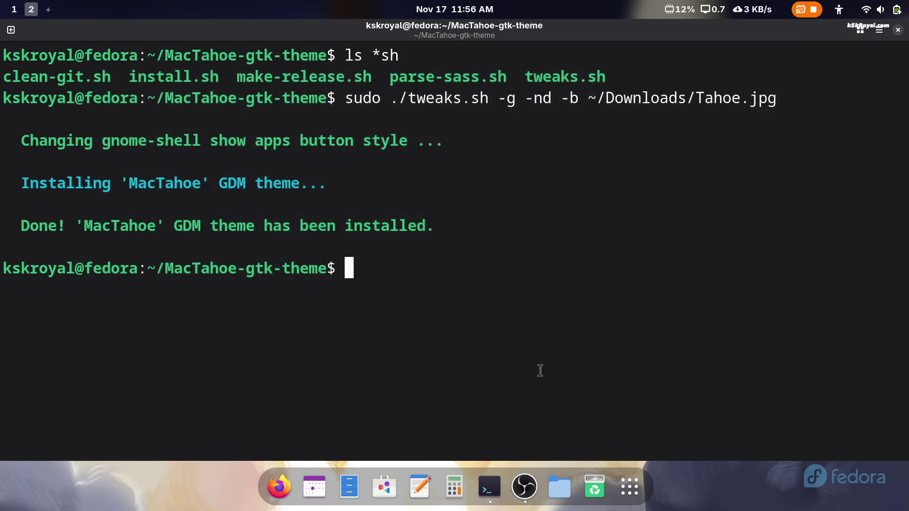
text(./t)
key(Tab)
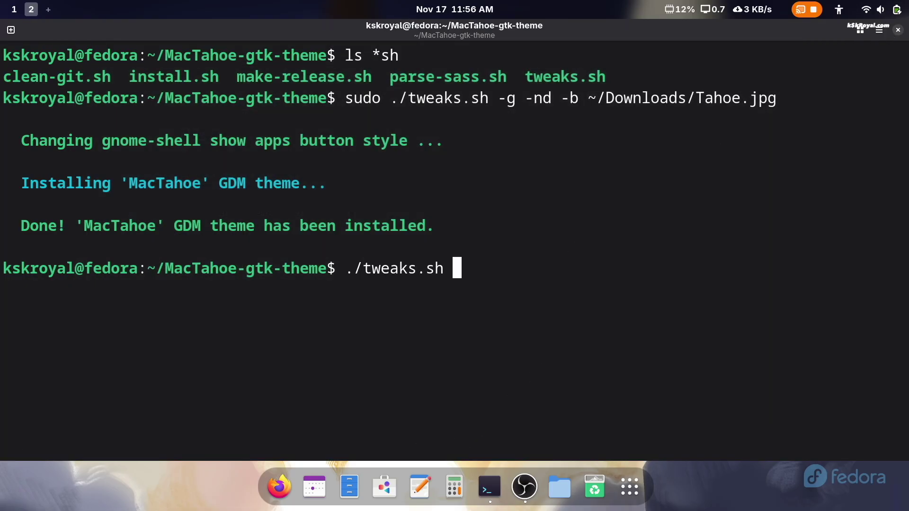
text(-f e)
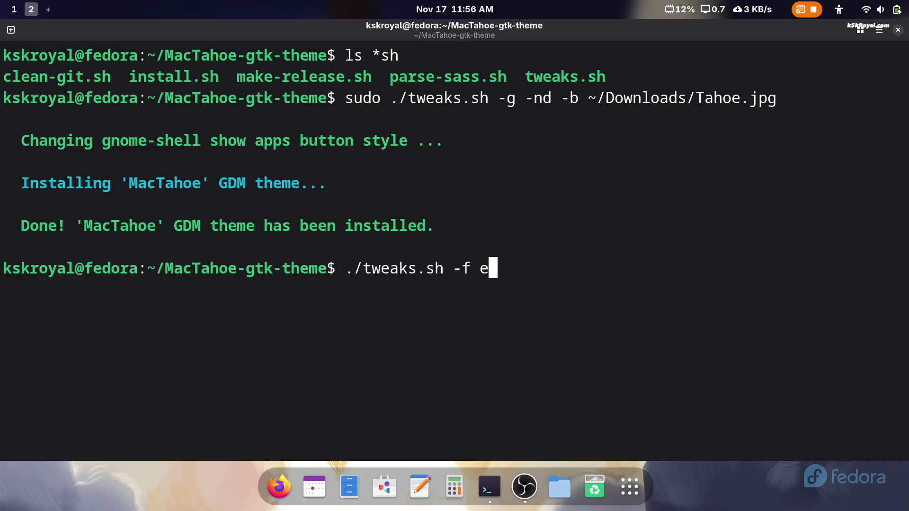
key(BackSpace)
text(defau)
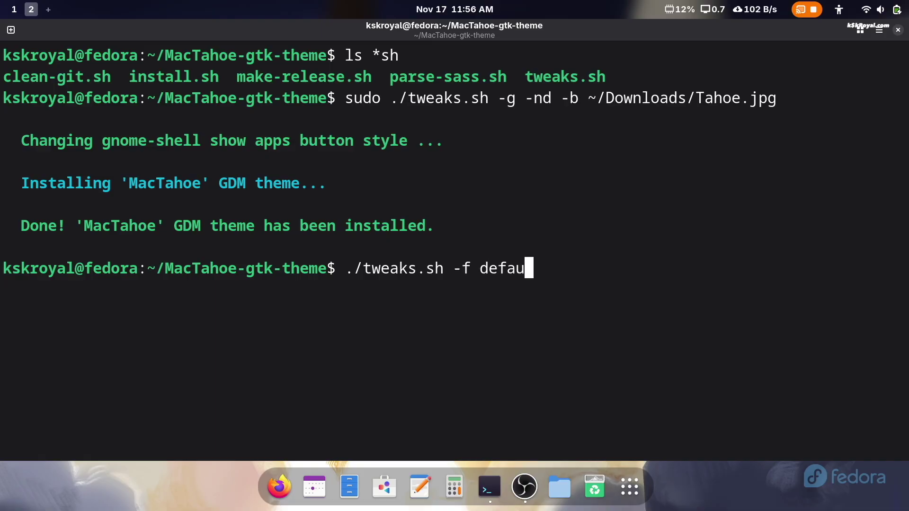
text(lt -F)
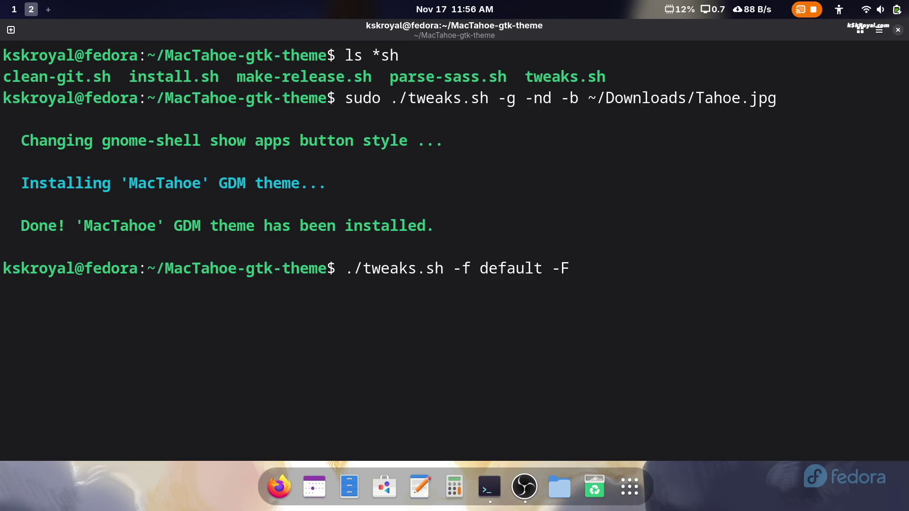
key(Return)
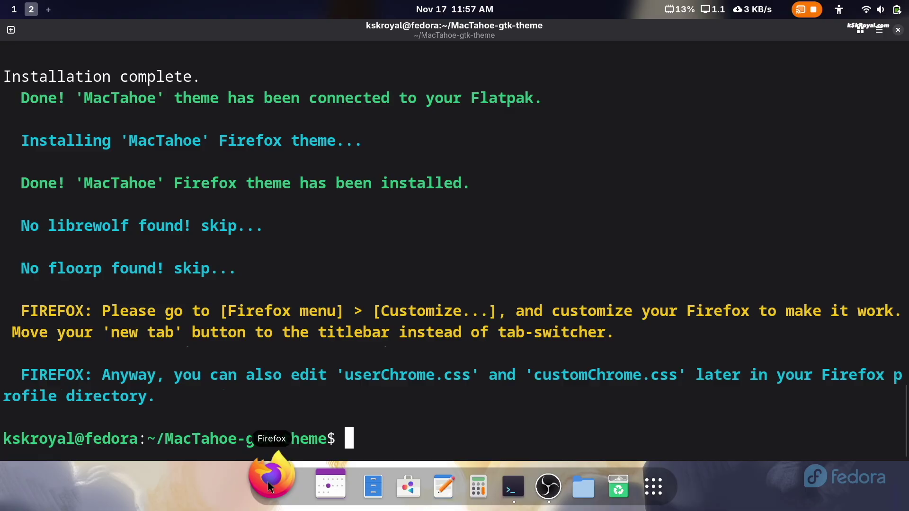
- Relaunch Firefox to check its MacTahoe styling, unmaximize it, and close it
click(268, 481)
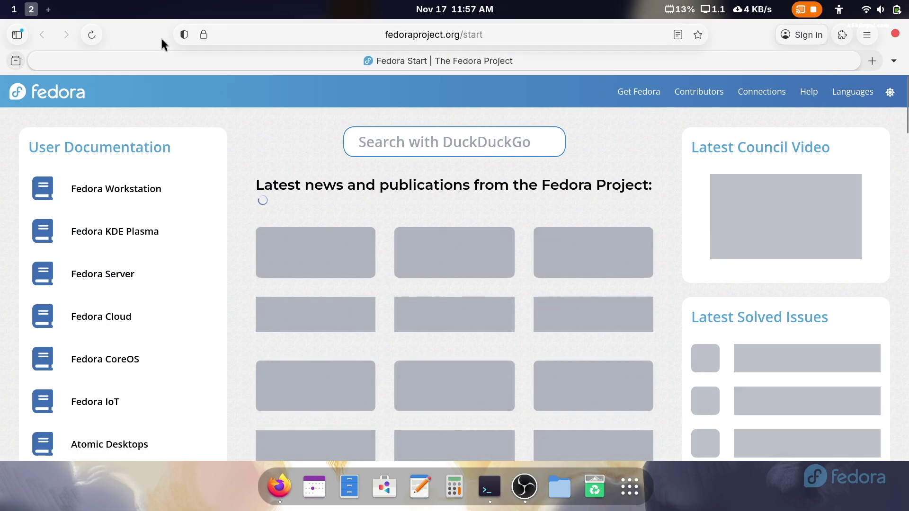
double_click(161, 36)
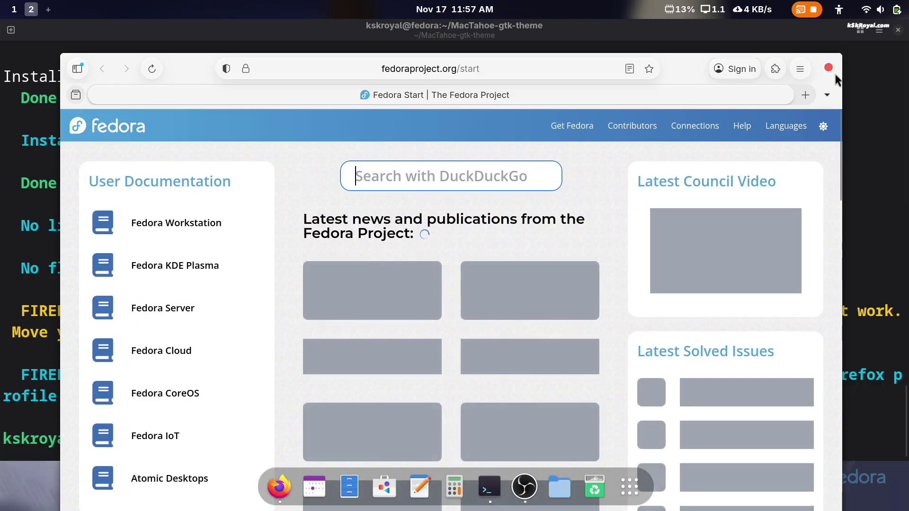
click(829, 67)
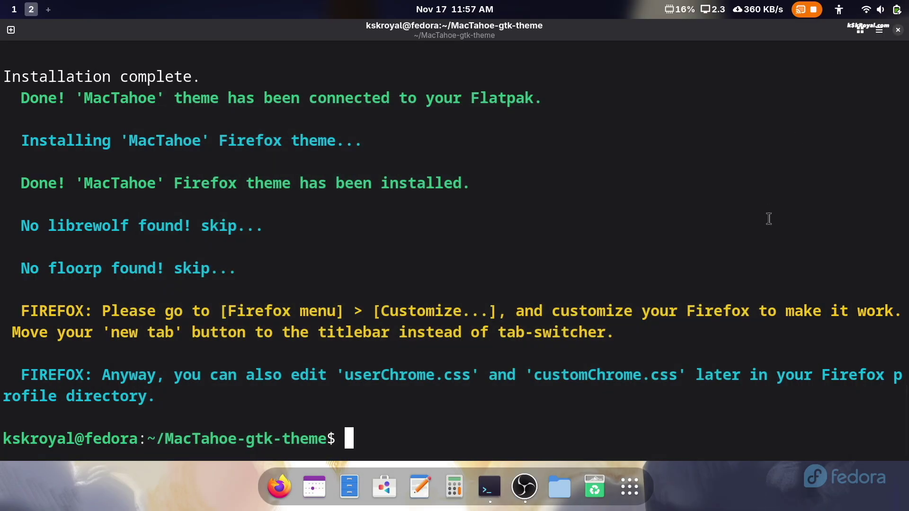
- Clear the screen and run sudo flatpak override --filesystem=xdg-config/gtk-3.0
text(su)
key(ctrl+l)
text(do flatpak override --filesy)
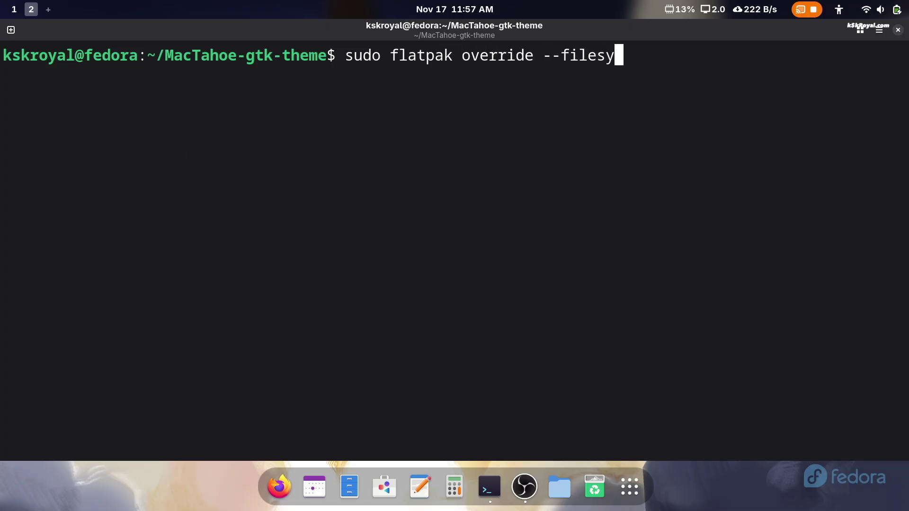
text(stem=xdg-config/gtk-3)
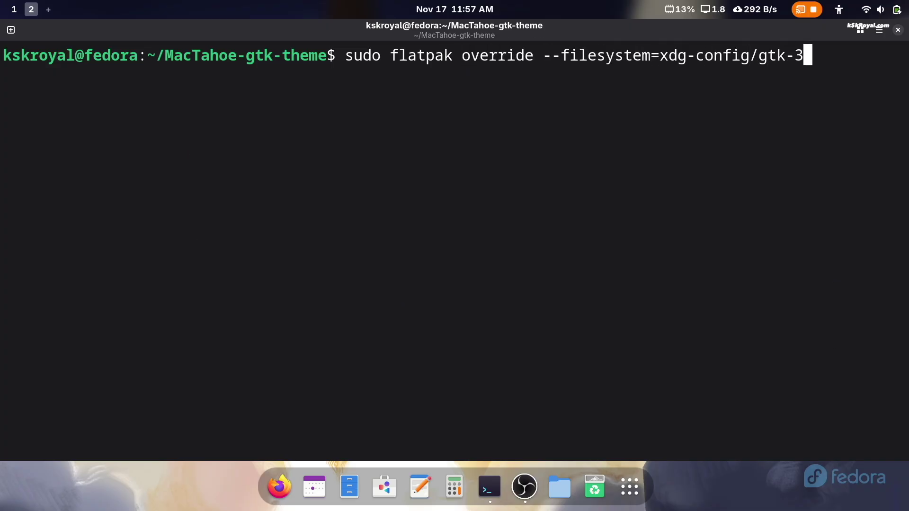
text(.0)
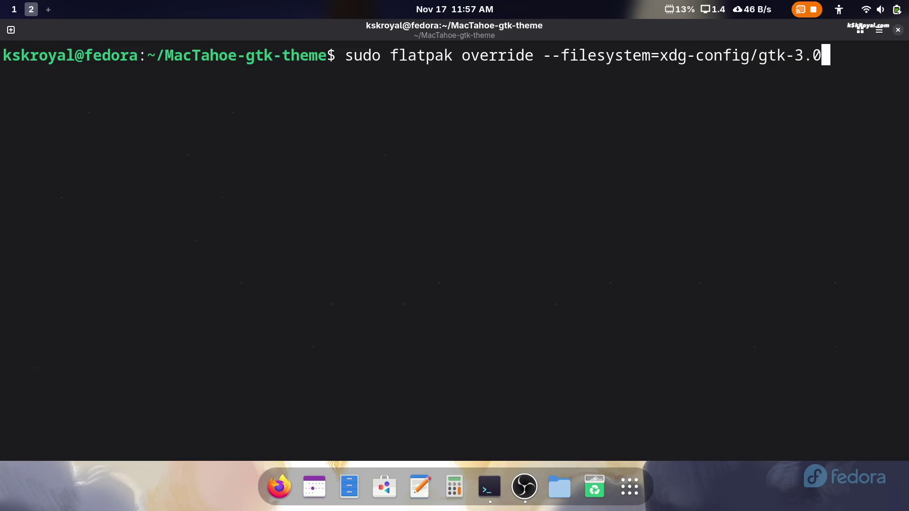
key(Return)
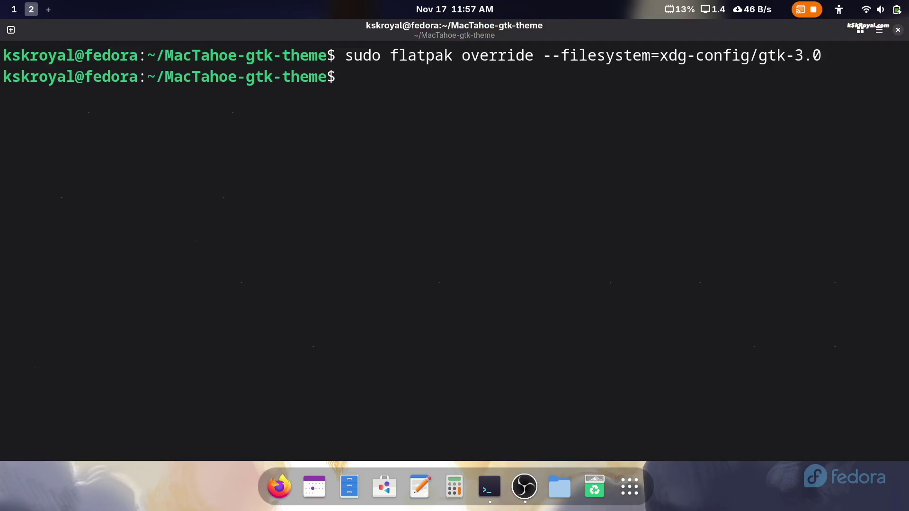
- Apply the same Flatpak override for xdg-config/gtk-4.0, then exit the terminal
key(Up)
key(BackSpace)
key(BackSpace)
key(BackSpace)
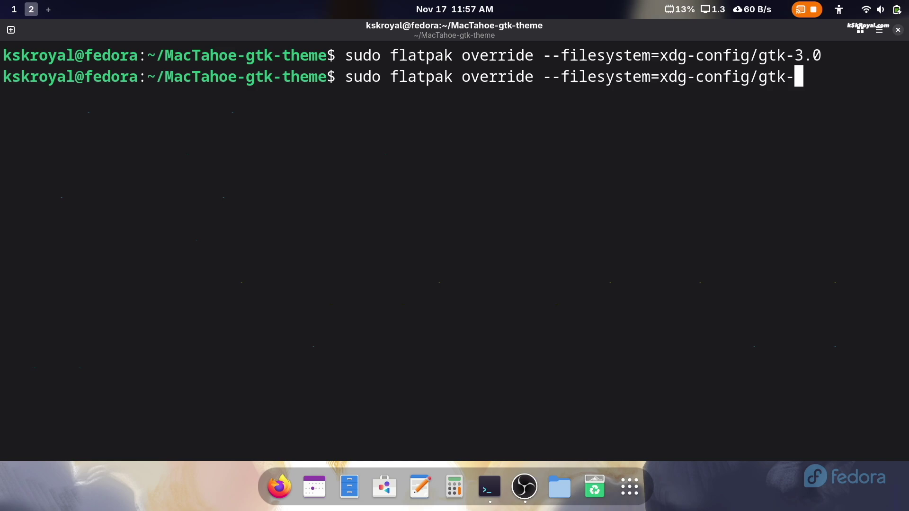
text(4.0)
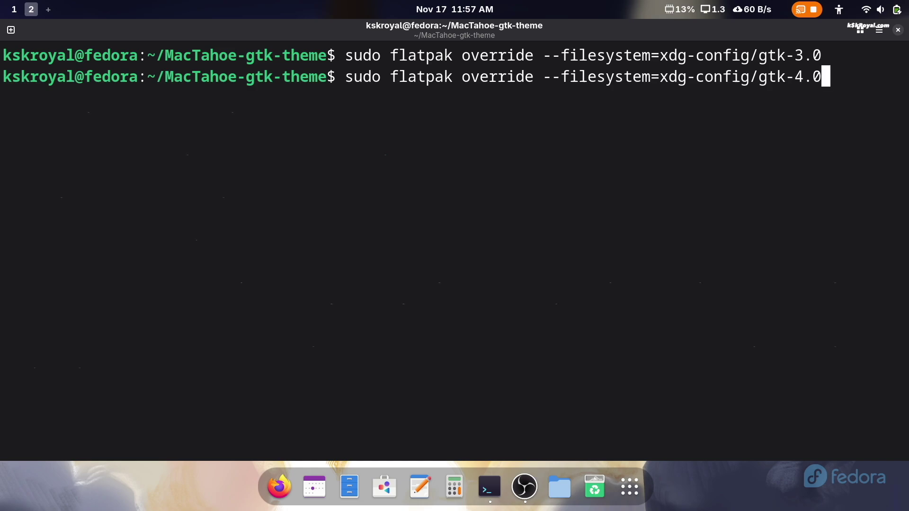
key(Return)
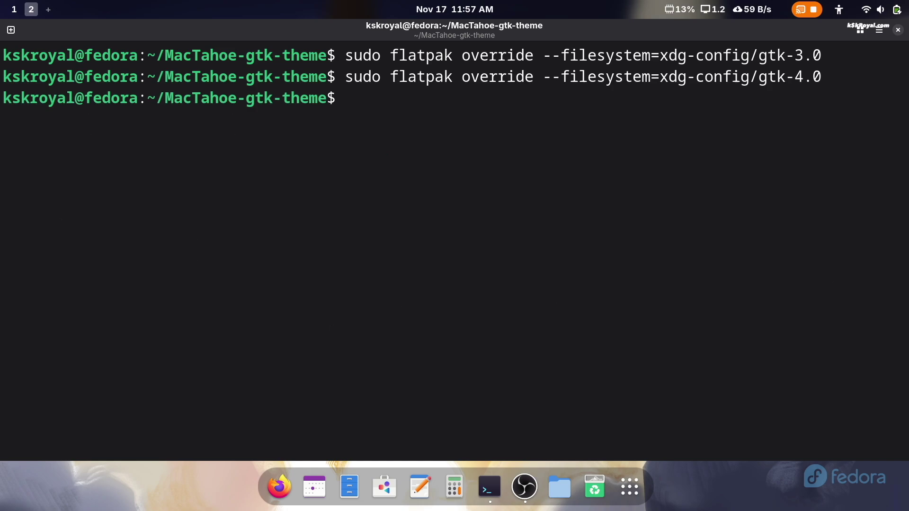
key(ctrl+d)
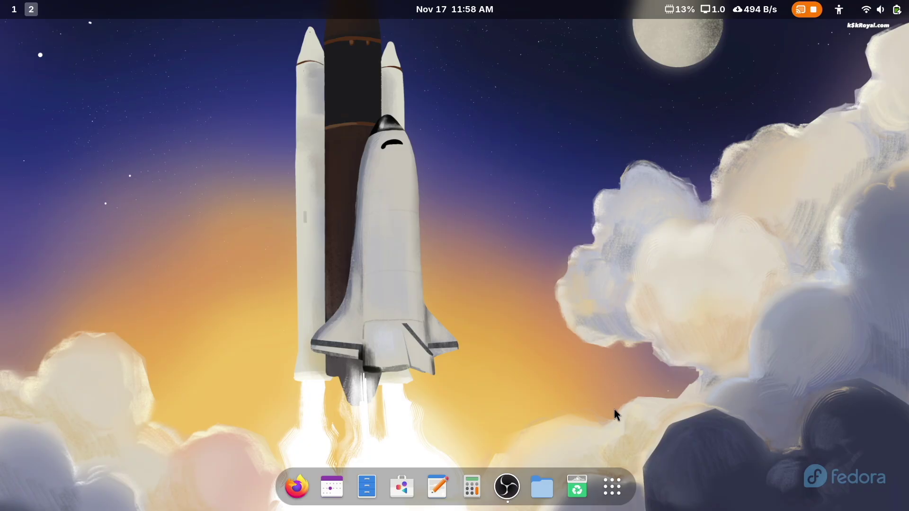
- Launch a new terminal, list the theme folder, then enter and list the wallpaper folder
click(612, 485)
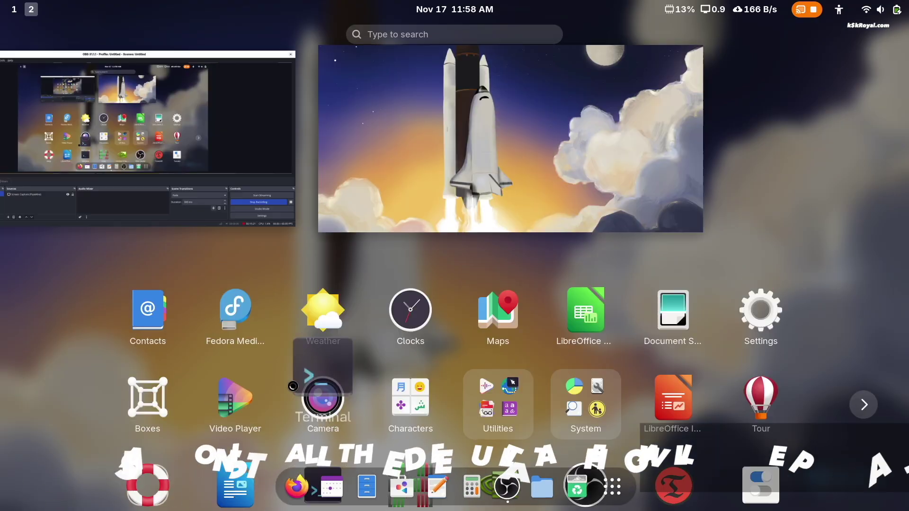
click(293, 386)
text(ls)
key(Return)
double_click(844, 98)
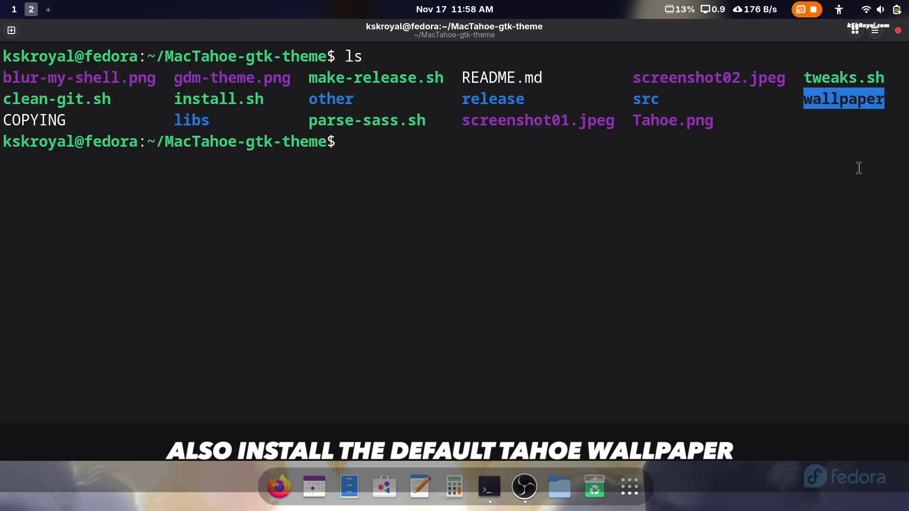
text(cd w)
key(Tab)
key(Return)
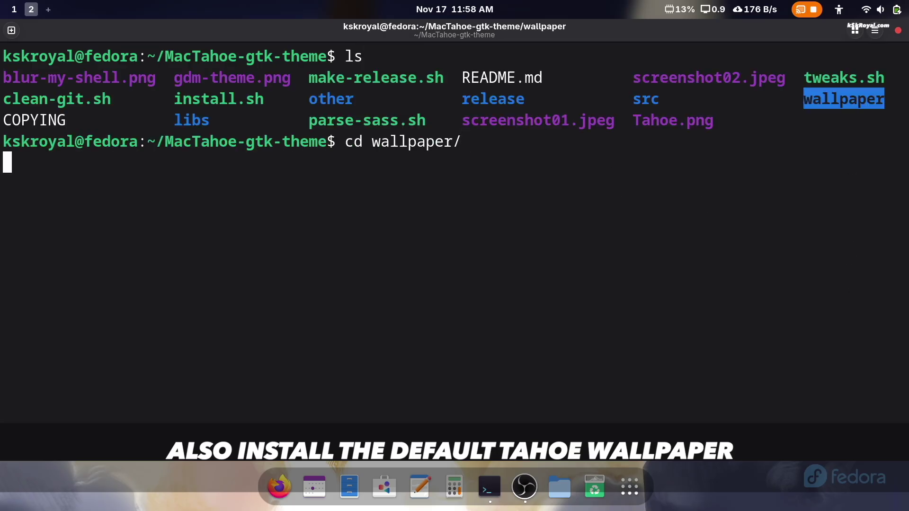
text(ls)
key(Return)
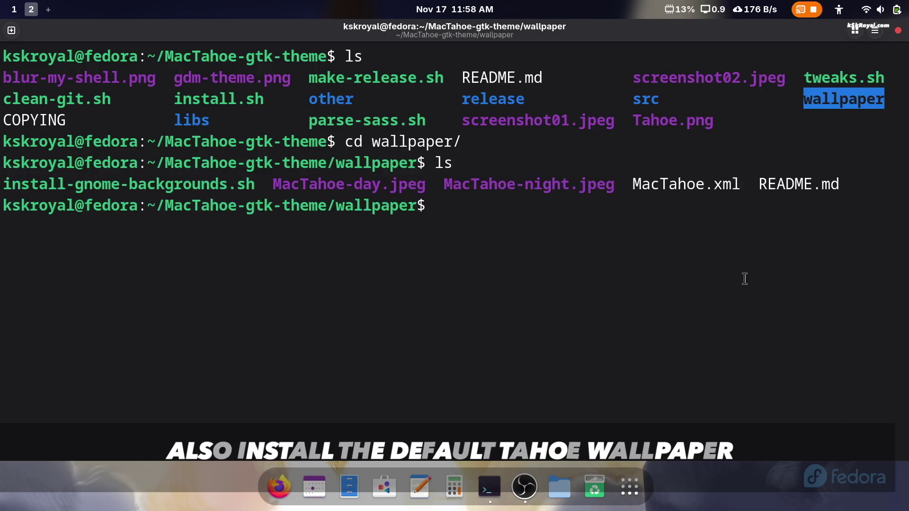
- Run sudo ./install-gnome-backgrounds.sh with the account password and confirm it reports Finished
double_click(96, 183)
click(381, 233)
text(sudo ./in)
key(Tab)
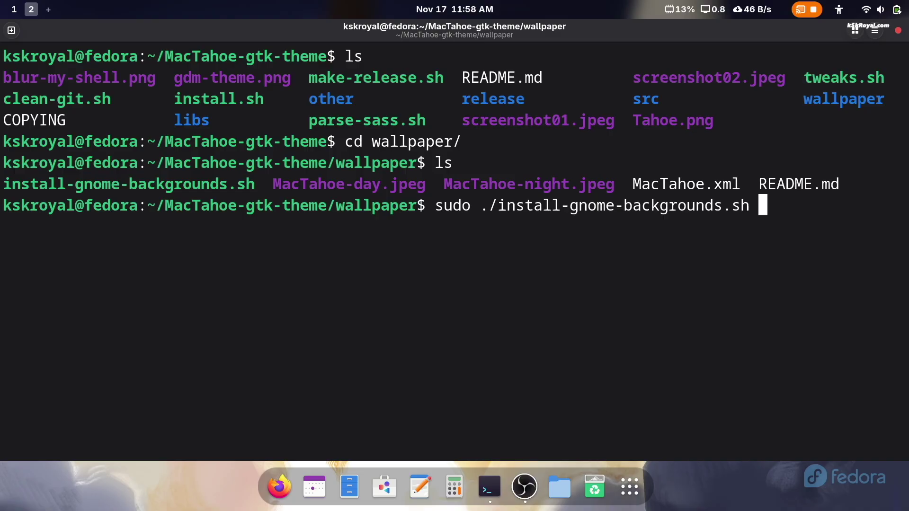
key(Return)
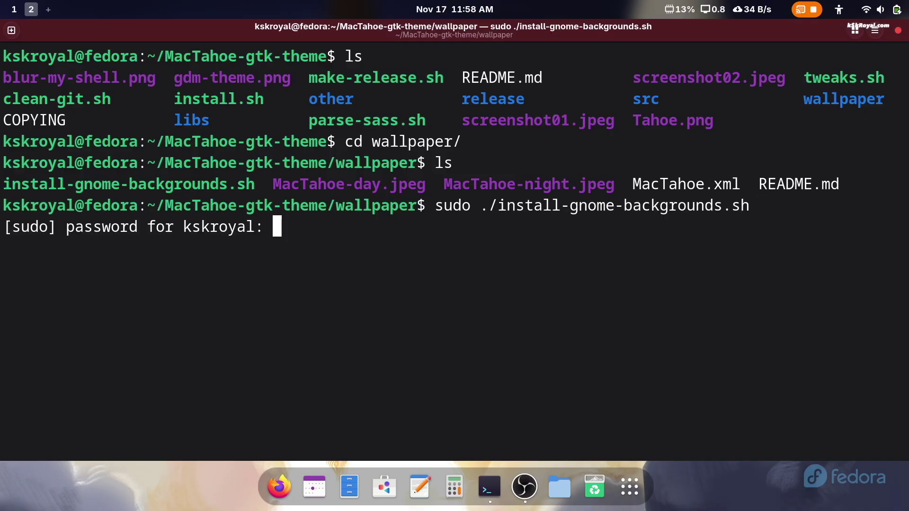
key(Return)
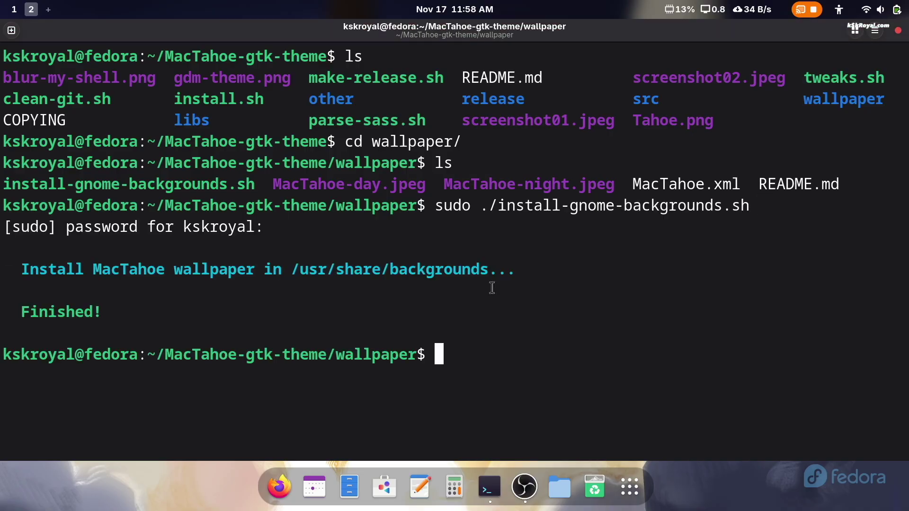
triple_click(134, 260)
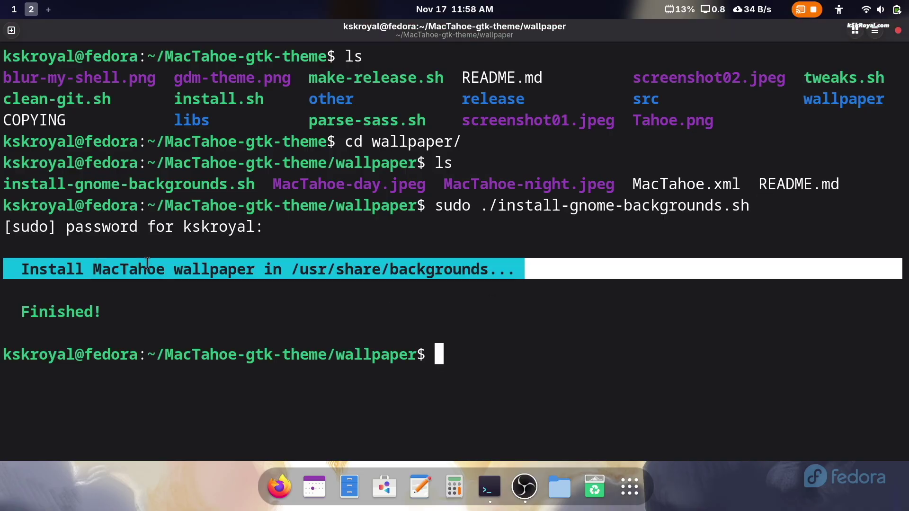
double_click(83, 320)
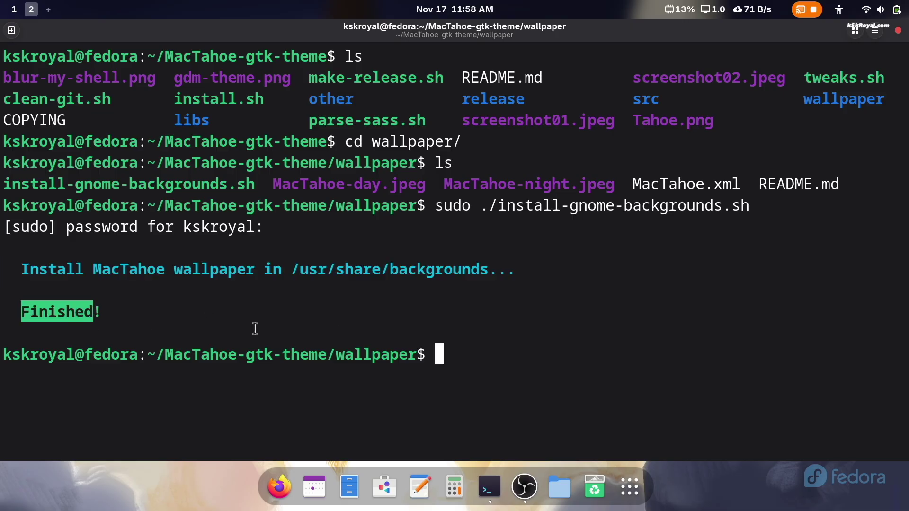
- Close the terminal, launch Tweaks, dismiss the extensions notice and go to Appearance
click(899, 31)
click(615, 482)
scroll(684, 368, down, 1)
scroll(310, 280, up, 1)
text(twe)
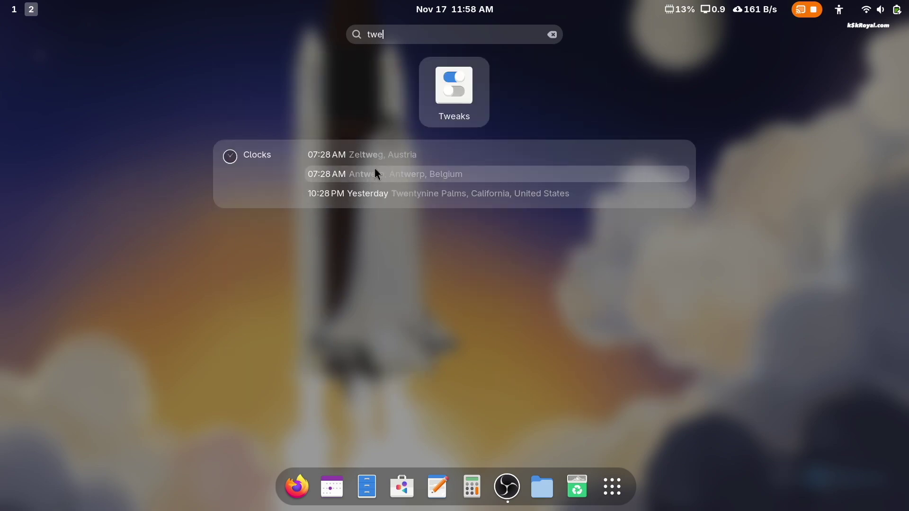
key(Return)
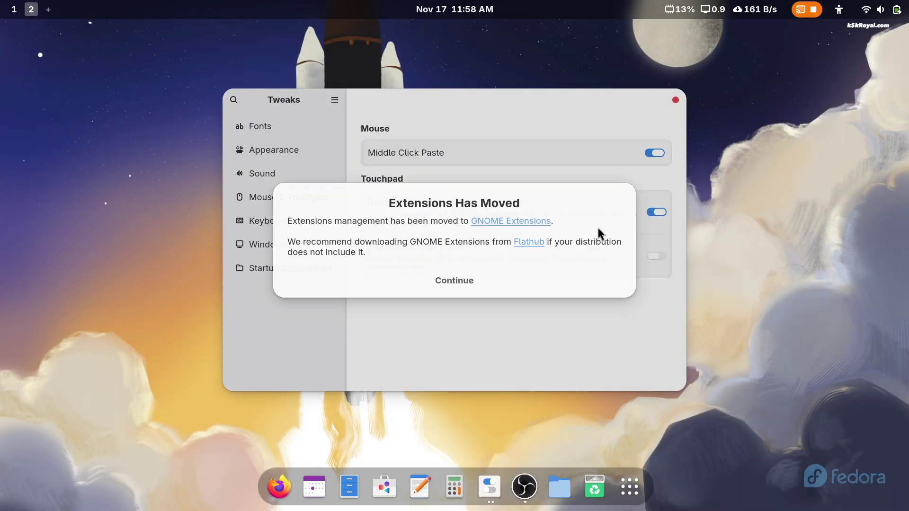
click(436, 280)
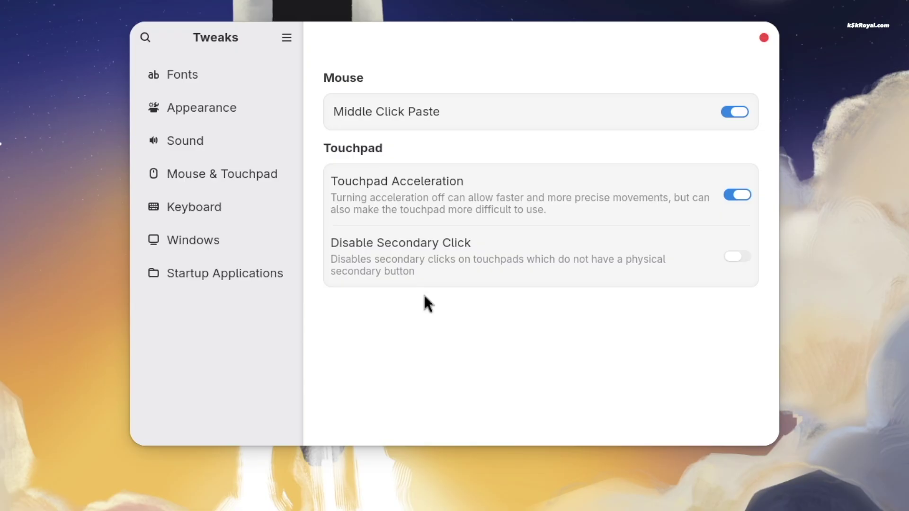
click(274, 117)
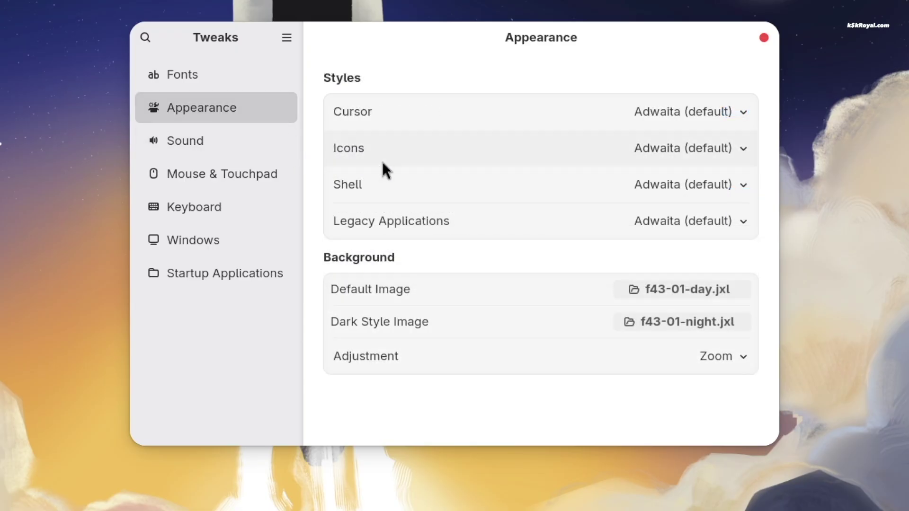
- Set the cursor and icon themes to MacTahoe-dark
click(730, 113)
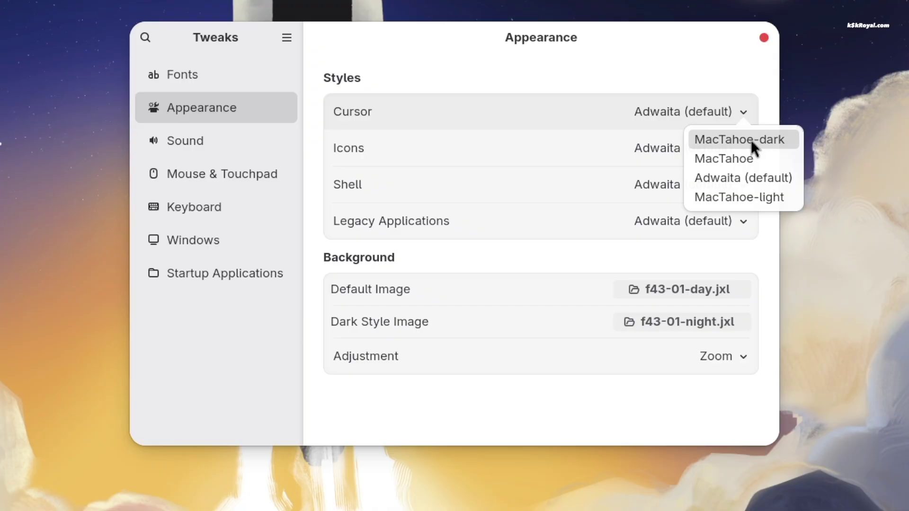
click(770, 138)
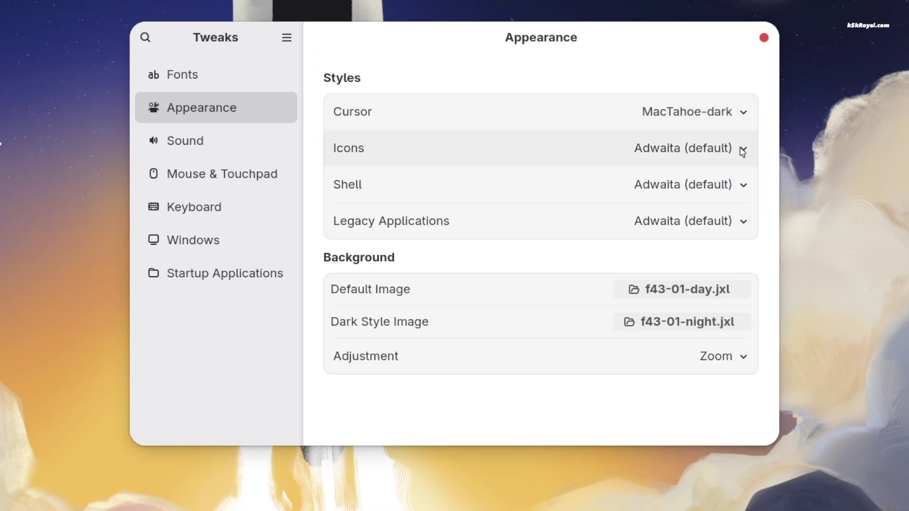
click(742, 151)
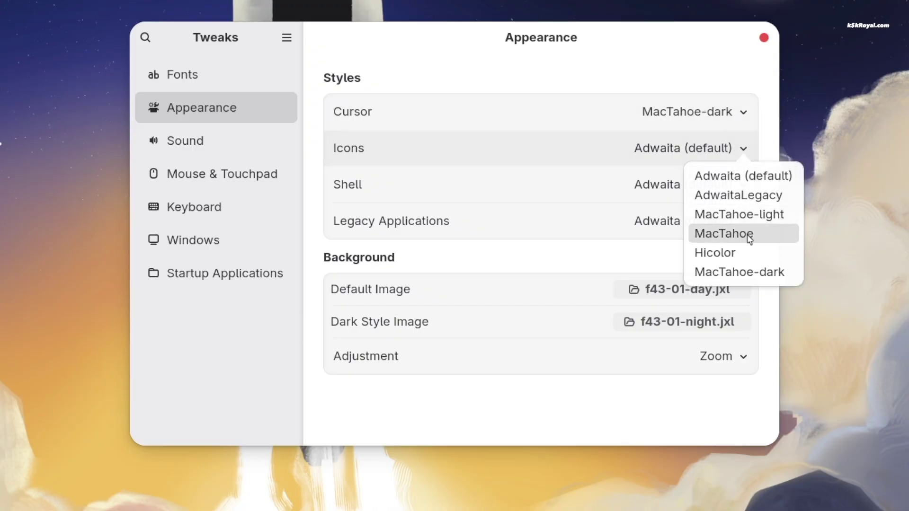
click(758, 273)
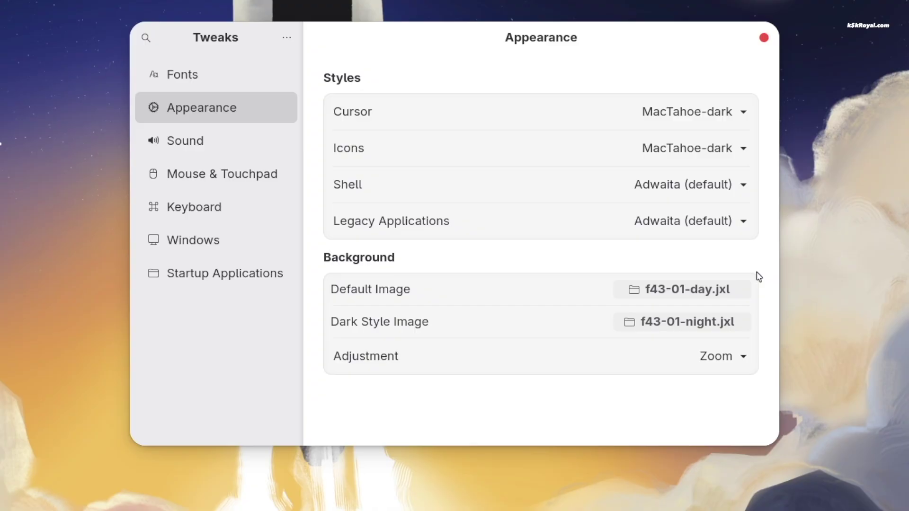
- Set both the Shell and Legacy Applications themes to MacTahoe-Dark
click(728, 189)
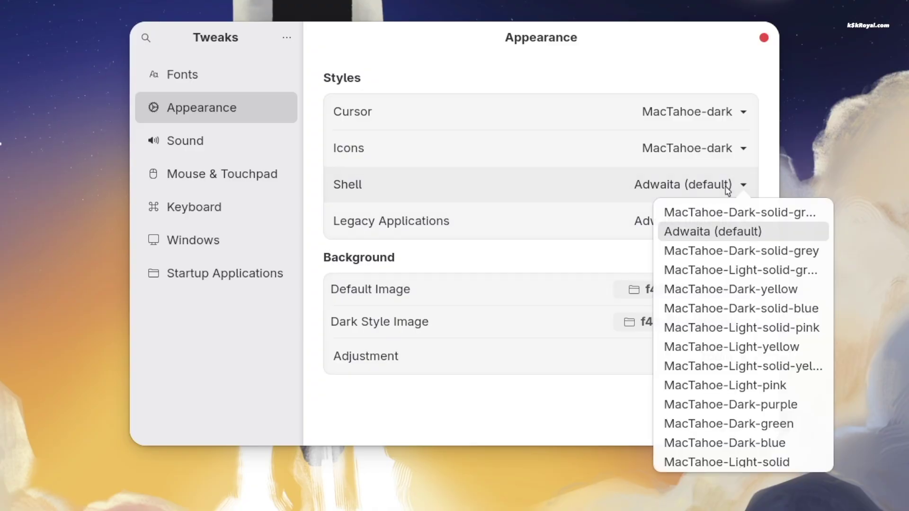
scroll(735, 317, down, 5)
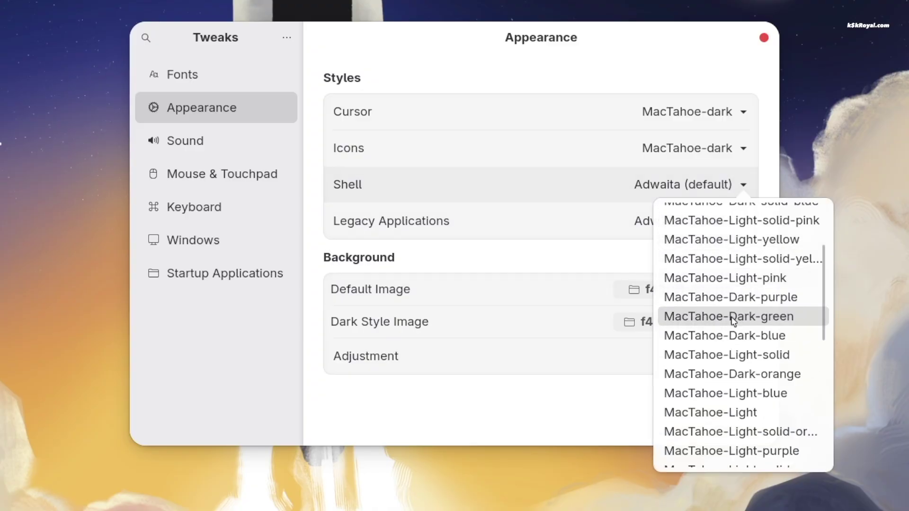
scroll(734, 368, down, 6)
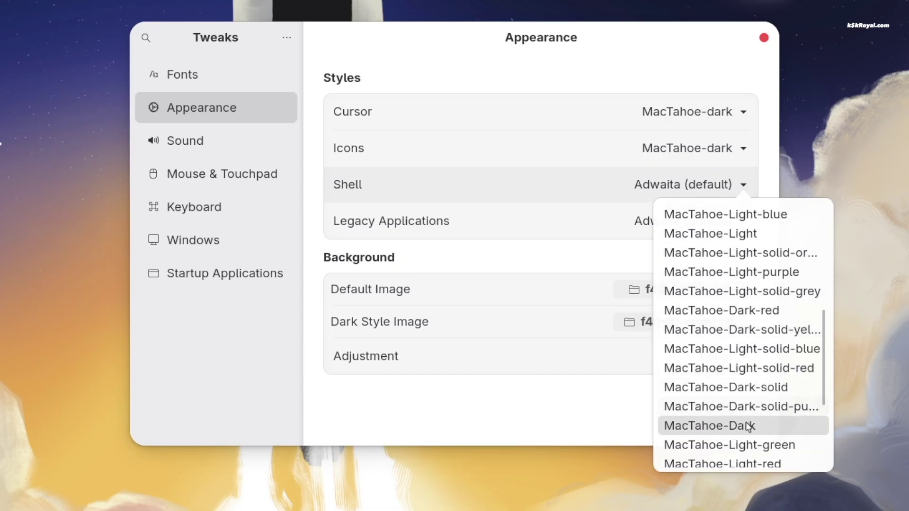
click(775, 431)
click(734, 225)
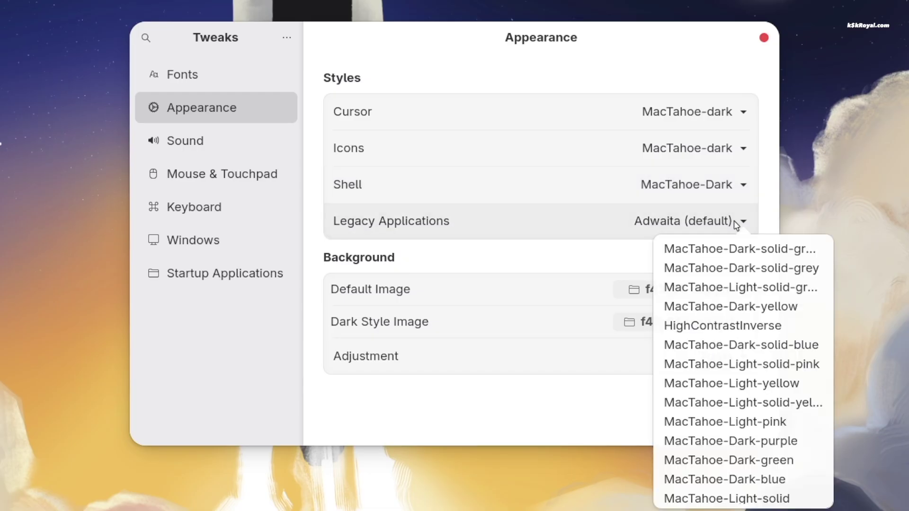
scroll(757, 406, down, 4)
scroll(758, 407, down, 10)
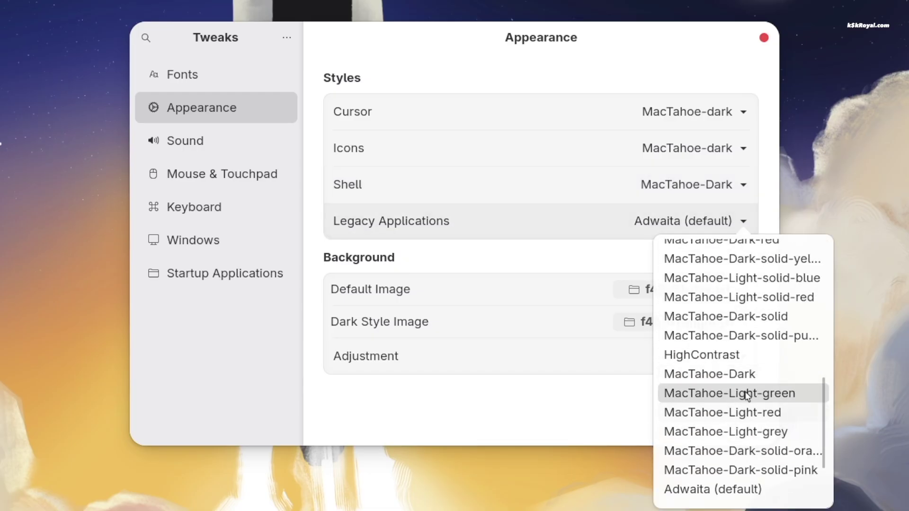
click(770, 379)
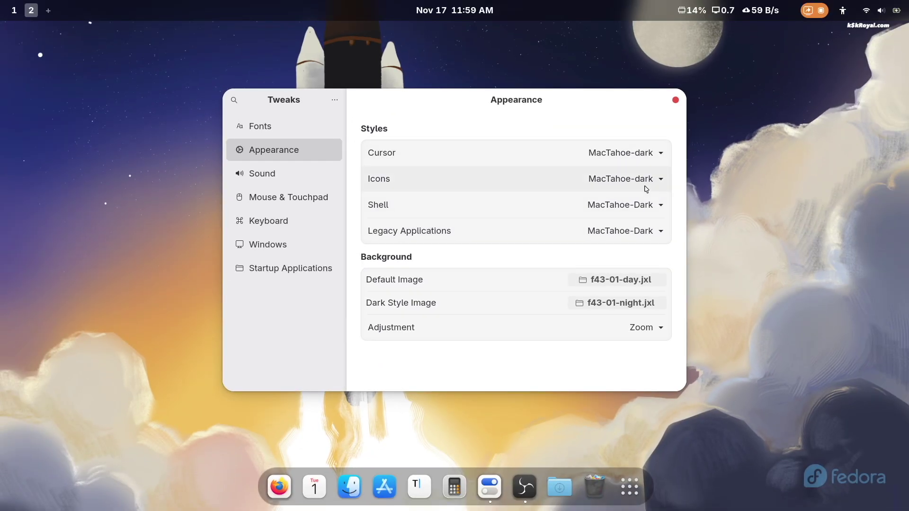
- Check the quick settings panel and move the Tweaks window to the left
click(883, 13)
click(504, 124)
drag(504, 124, 438, 126)
click(882, 10)
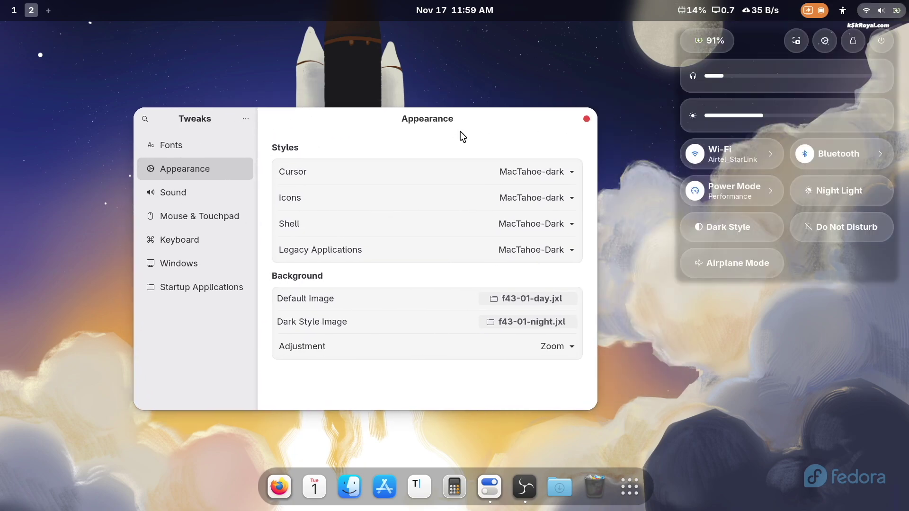
- In Tweaks Windows, place titlebar buttons on the Left and enable Maximize and Minimize
click(448, 132)
drag(434, 120, 581, 109)
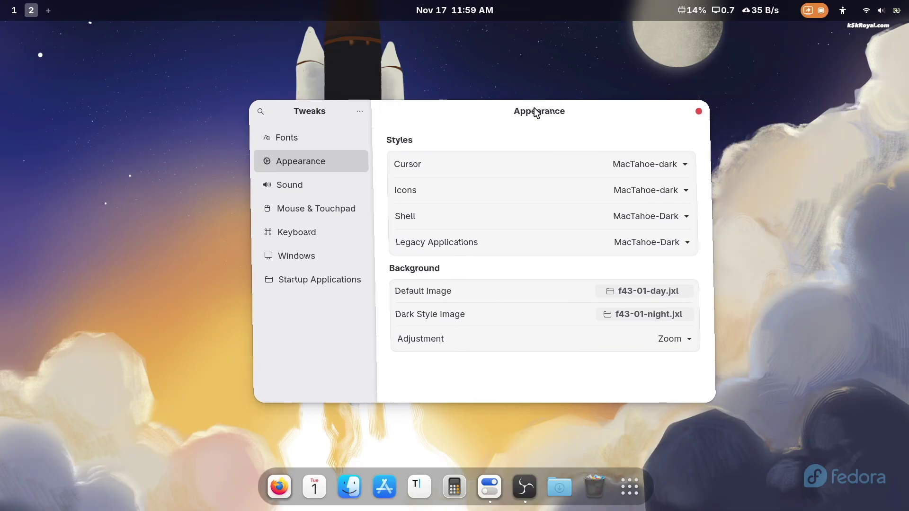
click(330, 251)
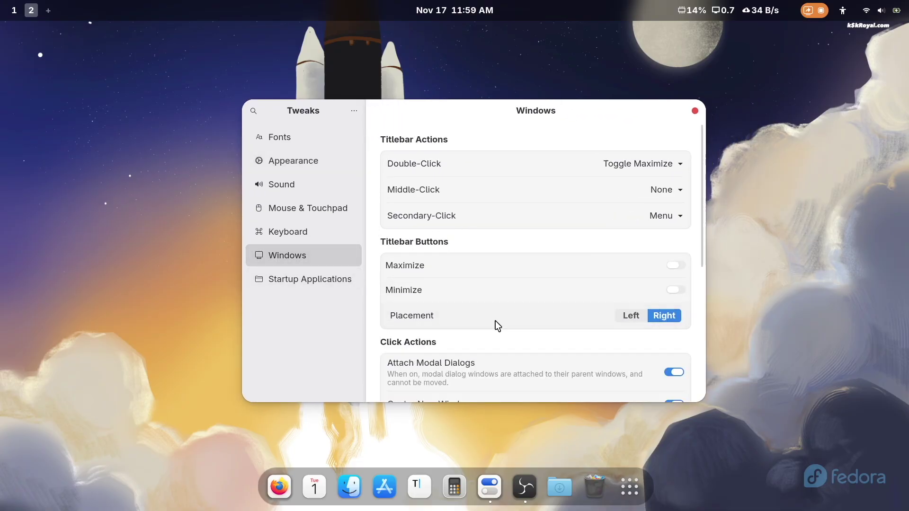
click(626, 315)
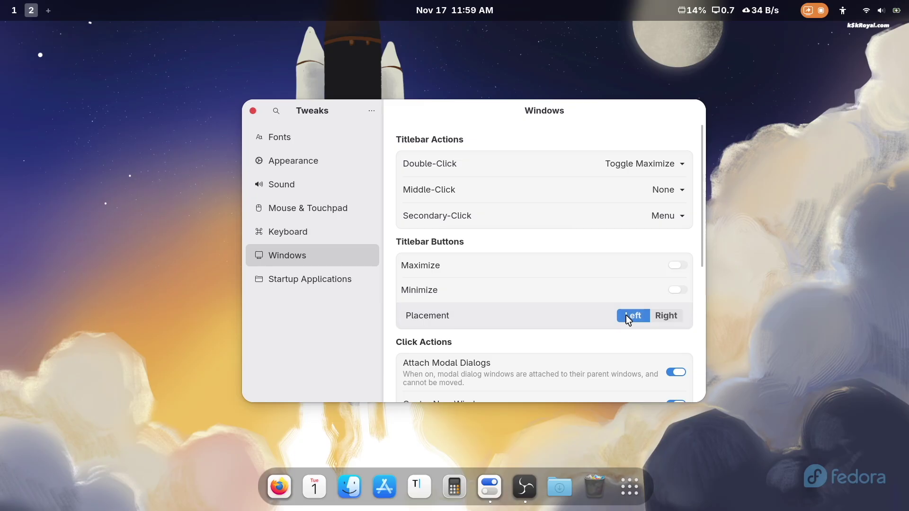
click(678, 266)
click(679, 289)
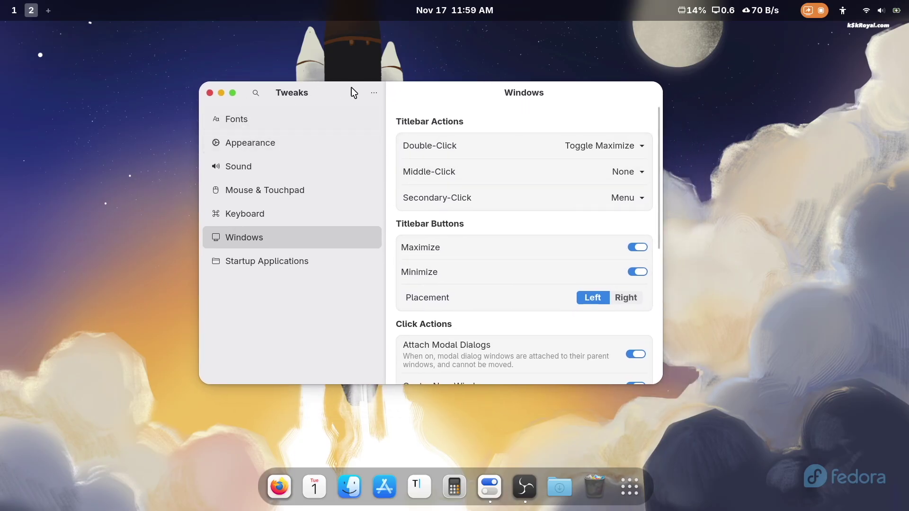
- Test minimizing and restoring the Tweaks window with Super+H and the dock icon
key(super+h)
key(alt+Tab)
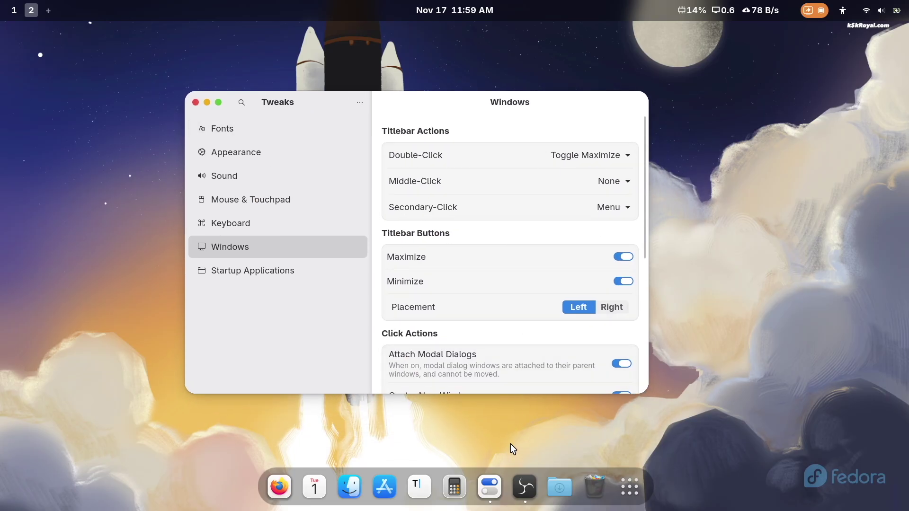
click(496, 475)
click(496, 475)
click(496, 475)
click(496, 476)
- Close Tweaks and pick the blue wave image via the desktop's Change Background… menu
click(195, 103)
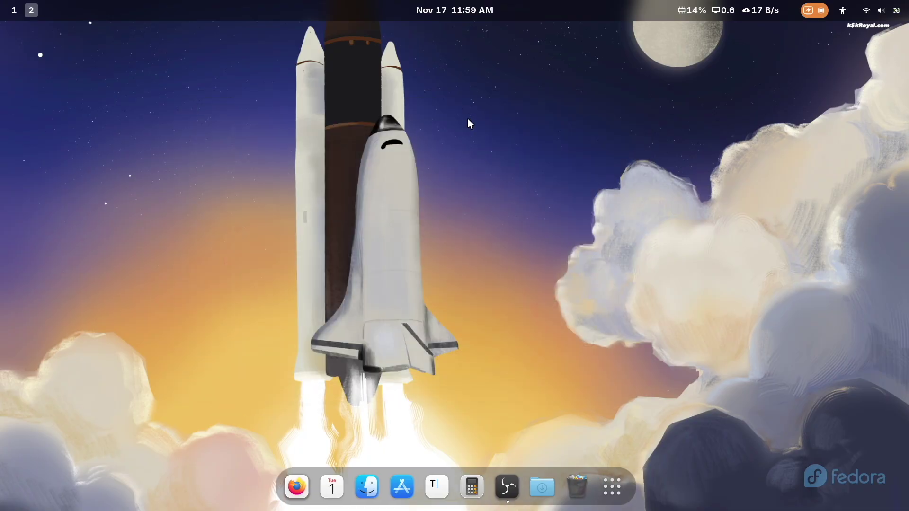
right_click(461, 124)
click(478, 137)
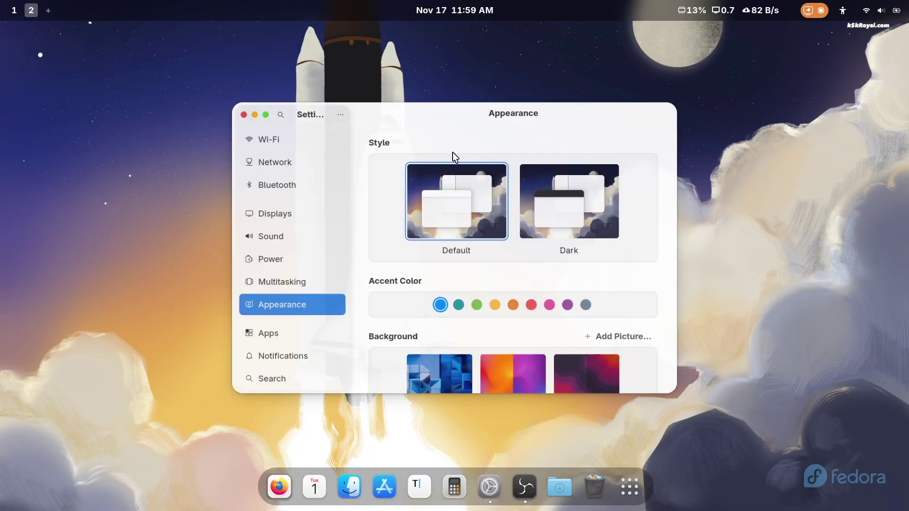
scroll(478, 260, down, 3)
scroll(488, 304, down, 10)
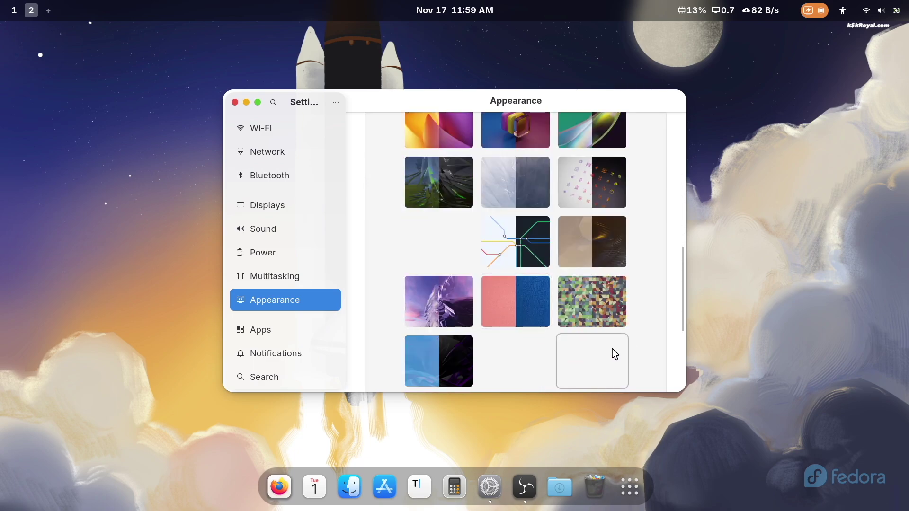
scroll(612, 349, down, 5)
scroll(612, 351, up, 5)
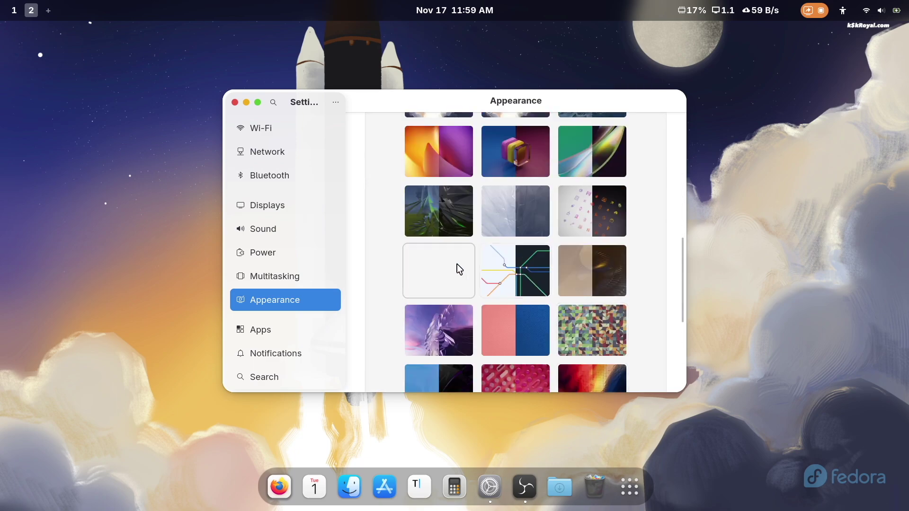
click(452, 263)
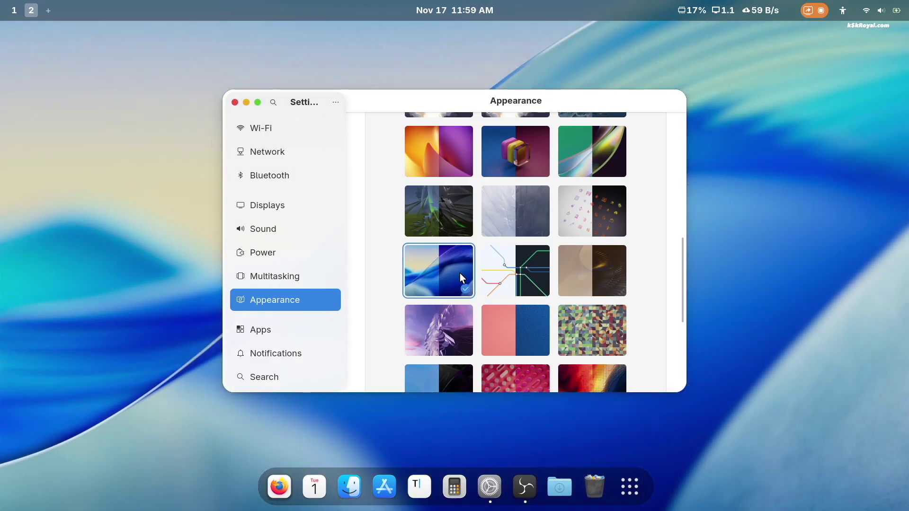
click(234, 104)
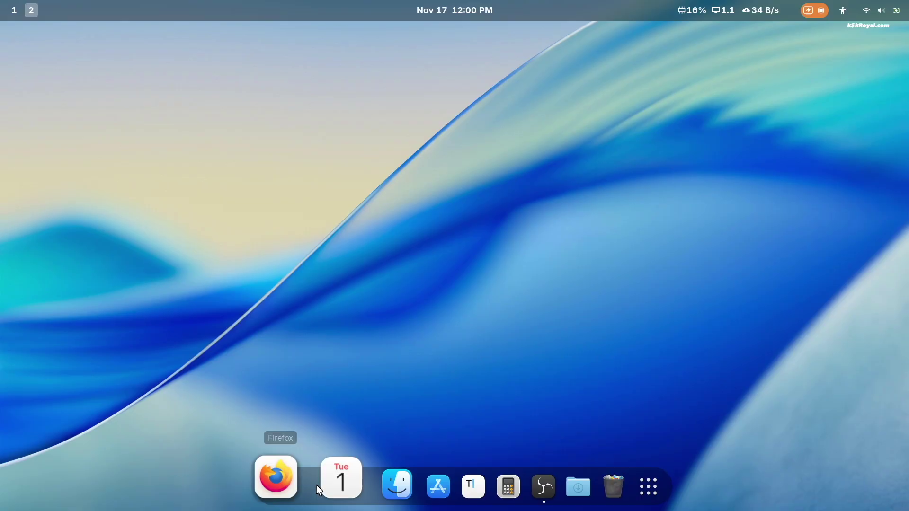
click(620, 474)
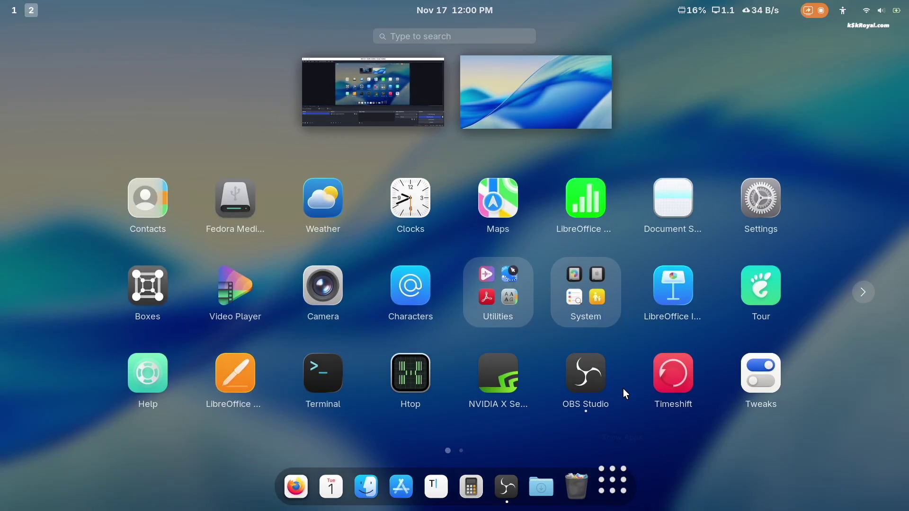
scroll(621, 366, down, 1)
scroll(621, 367, up, 1)
click(761, 198)
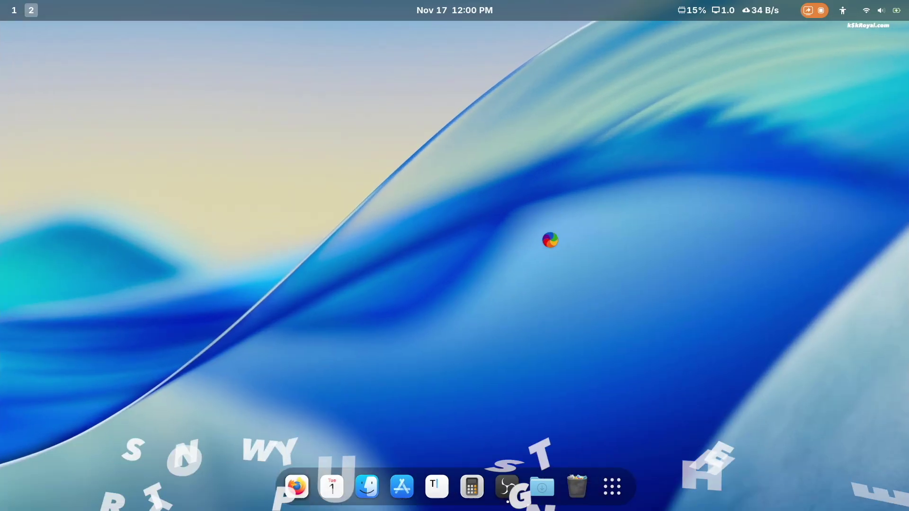
scroll(307, 229, down, 3)
scroll(308, 285, up, 5)
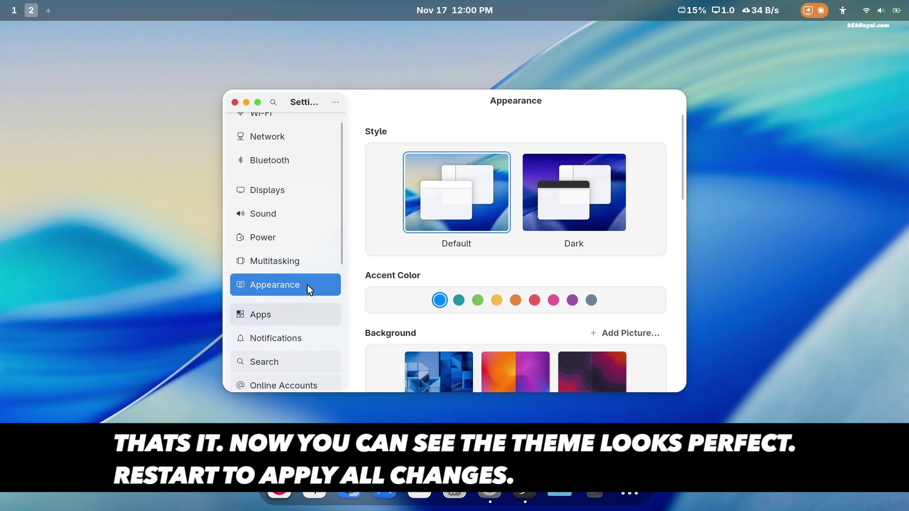
click(234, 102)
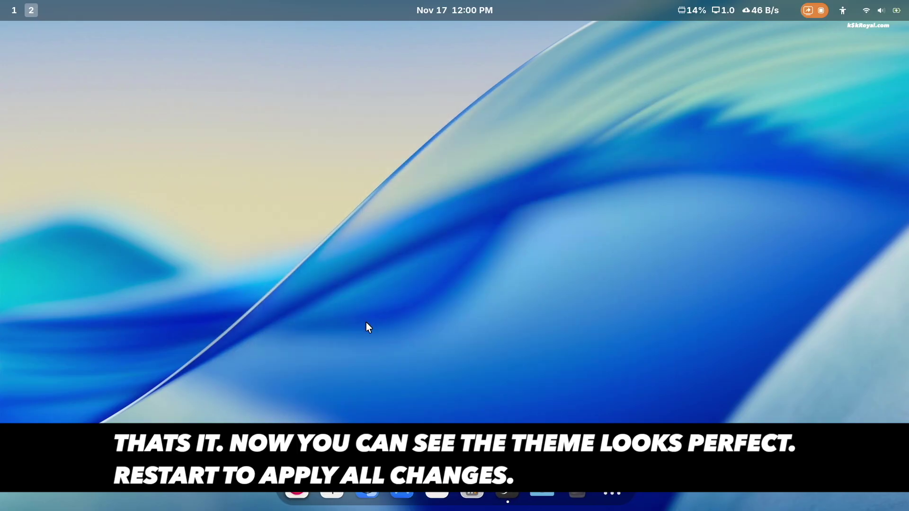
click(297, 494)
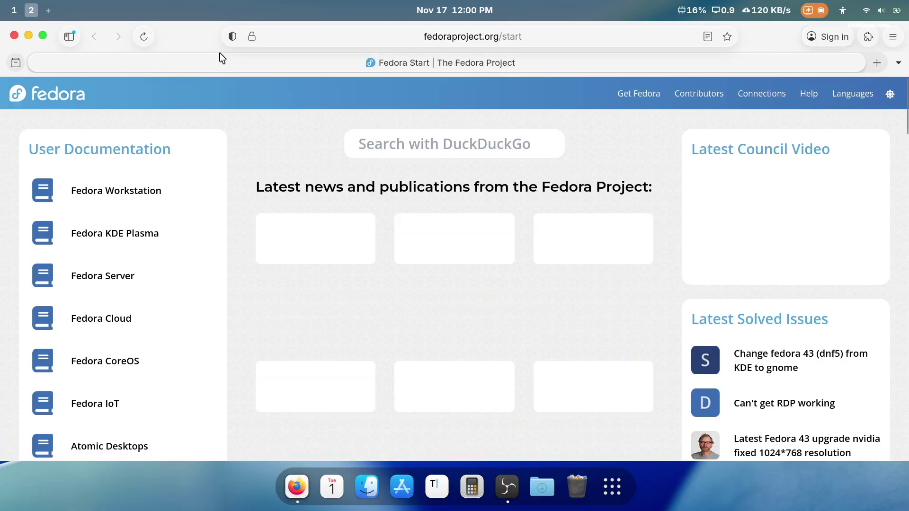
- Un-maximize Firefox, move Calculator right, and open a New Document editor at lower left
double_click(222, 55)
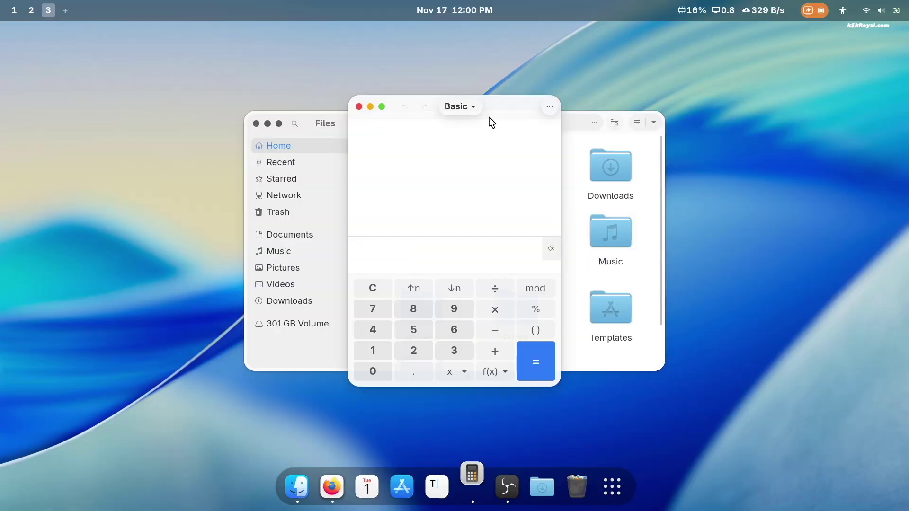
drag(489, 122, 745, 91)
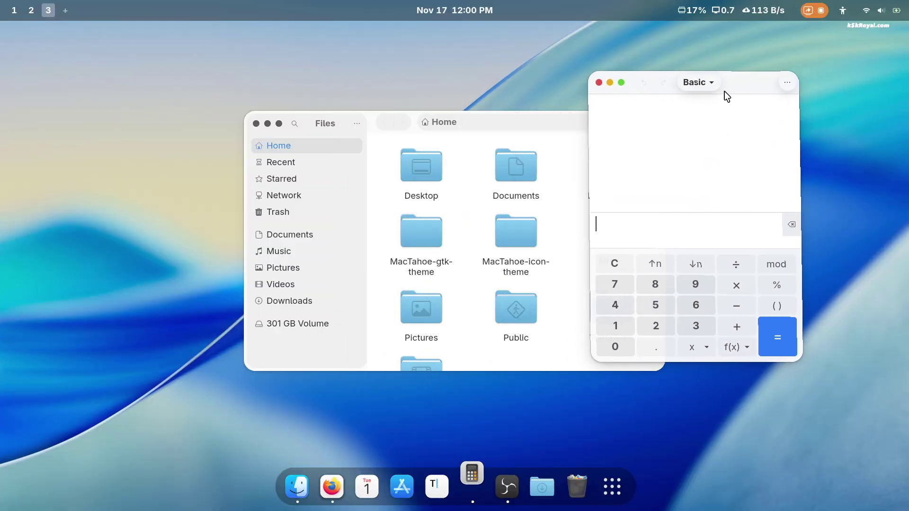
click(437, 485)
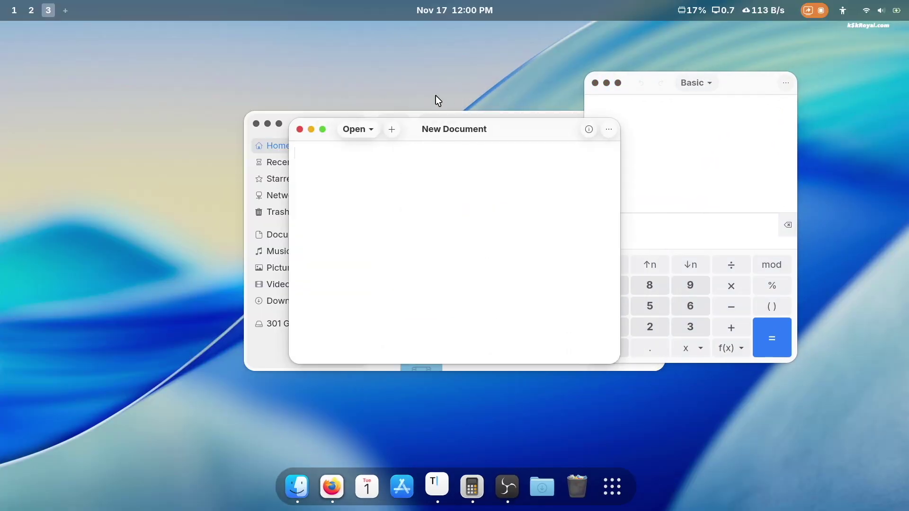
drag(428, 138, 205, 206)
click(641, 485)
click(641, 484)
- Toggle Dark Style on and off in quick settings, leaving light style, then close Calculator
click(897, 11)
click(763, 231)
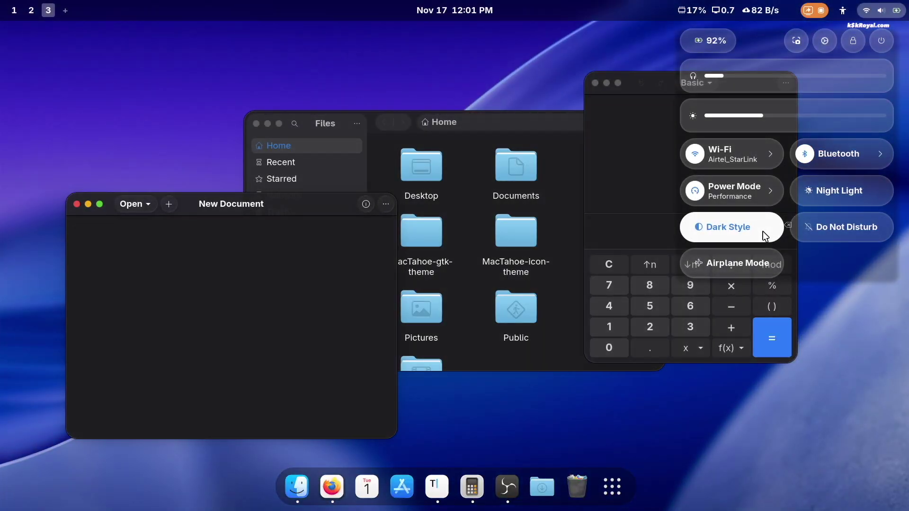
click(763, 232)
click(763, 232)
click(763, 232)
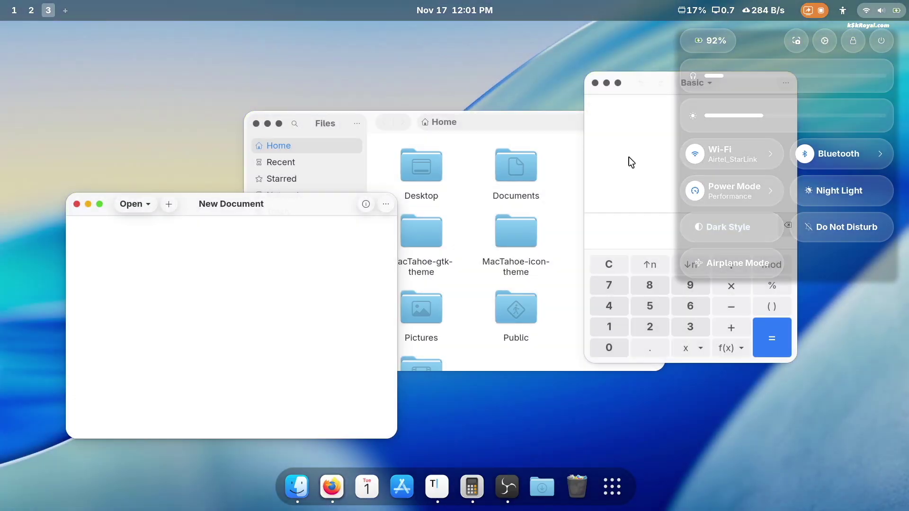
click(629, 158)
click(595, 83)
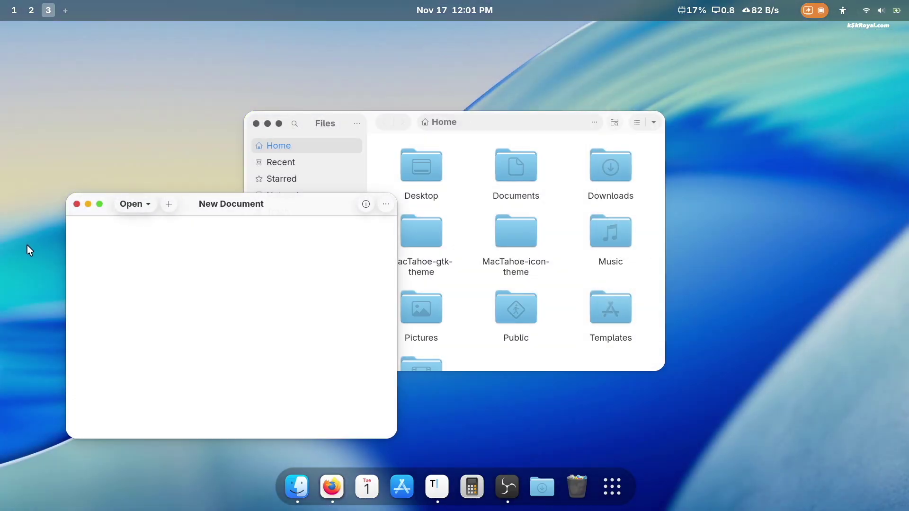
- Close the text editor and Files, then cd into the MacTahoe-gtk-theme folder
click(77, 204)
click(256, 124)
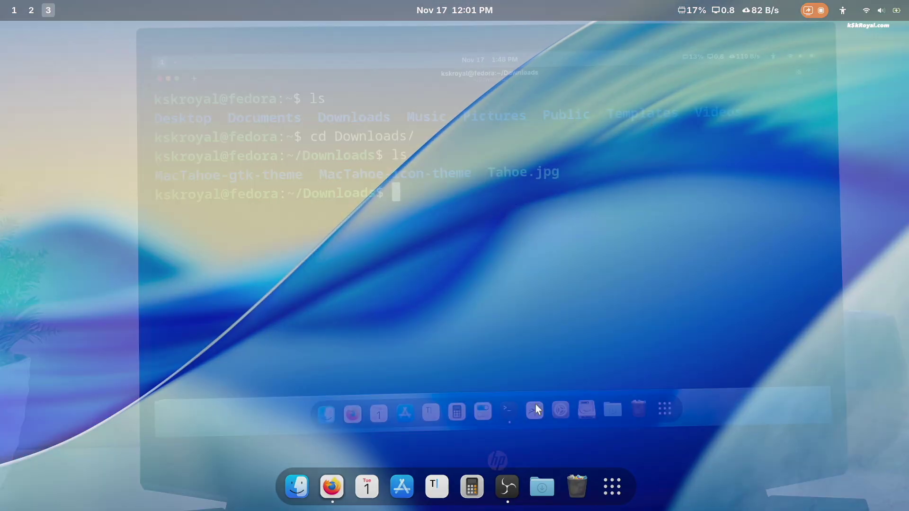
text(cd M)
key(Tab)
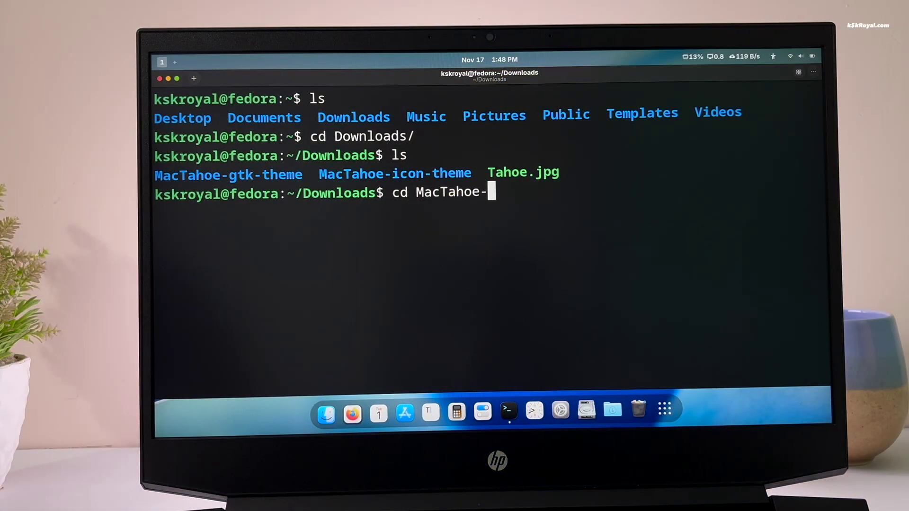
text(g)
key(Tab)
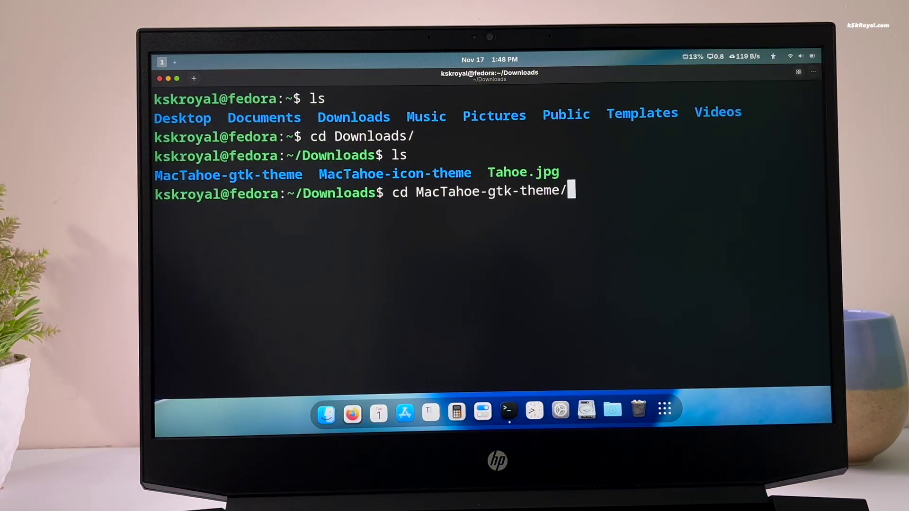
key(Return)
- List the folder's *sh scripts and run ./install.sh -r with the sudo password
text(ls *sh)
key(Return)
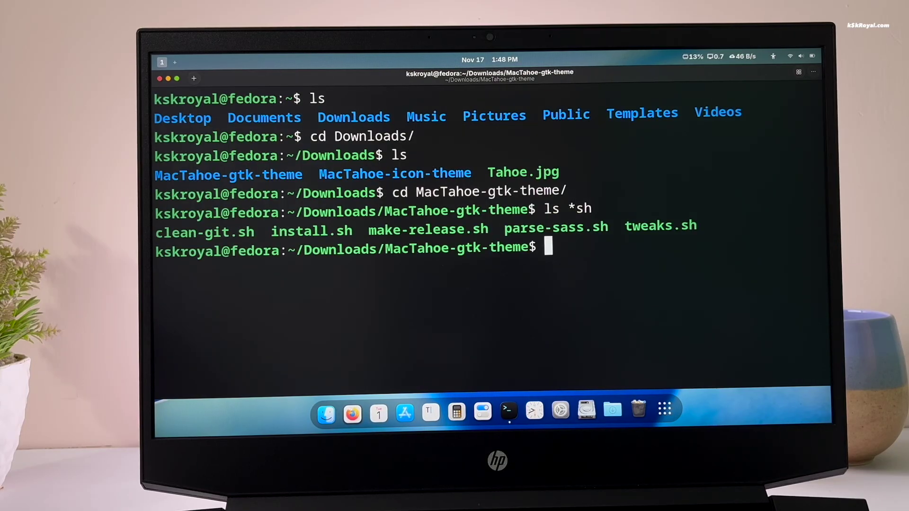
key(ctrl+l)
text(ls)
text(*sh)
key(Return)
text(./install.sh )
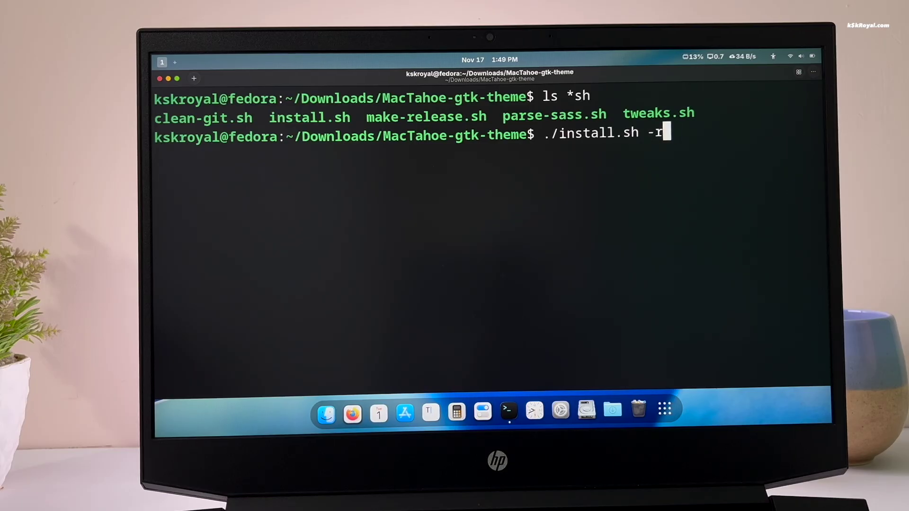
text(-r)
key(Return)
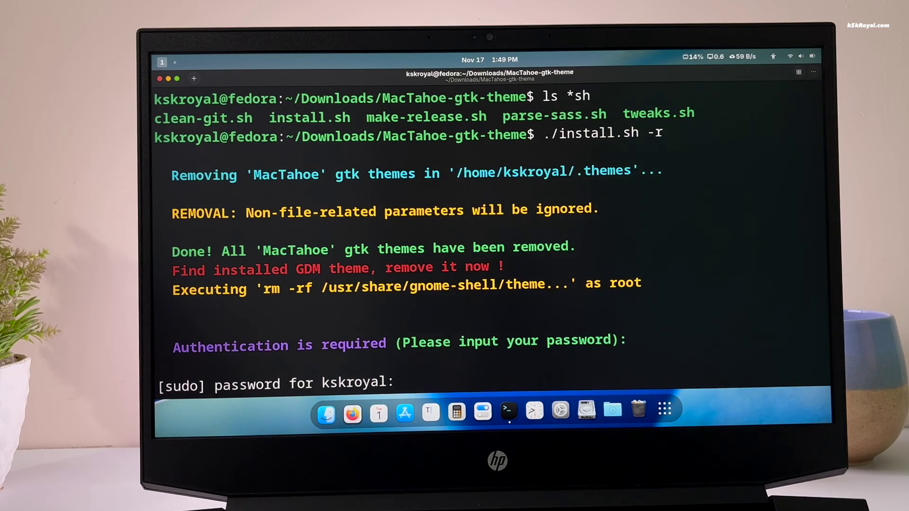
key(Return)
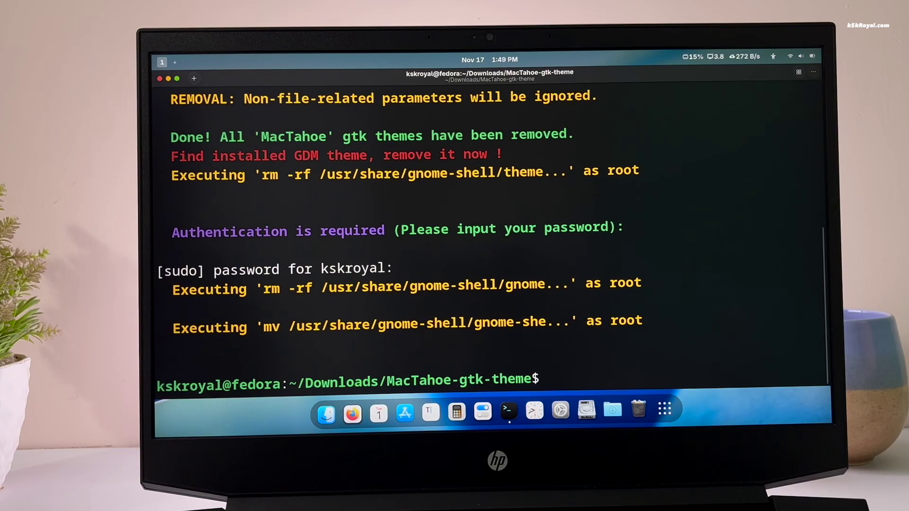
- Clear the screen and remove the GDM theme with sudo ./tweaks.sh -g -r
text(clear)
key(Return)
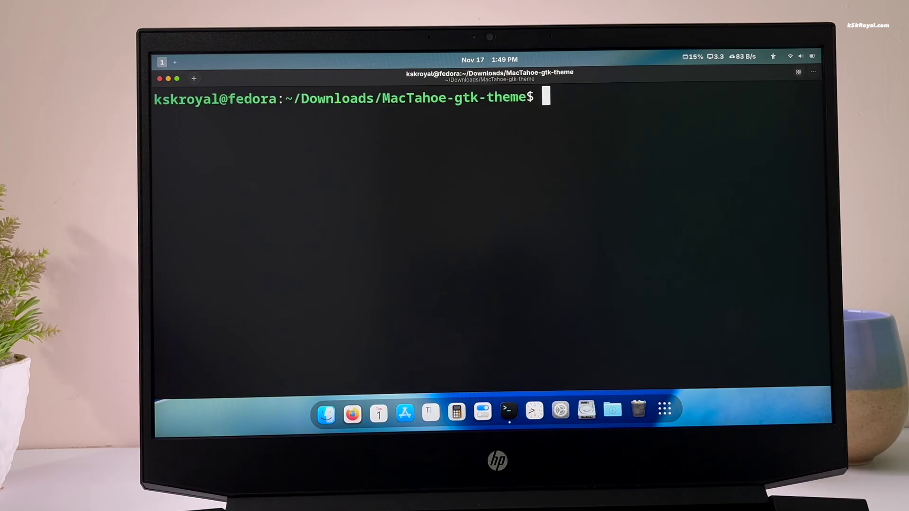
text(sudo ./tew)
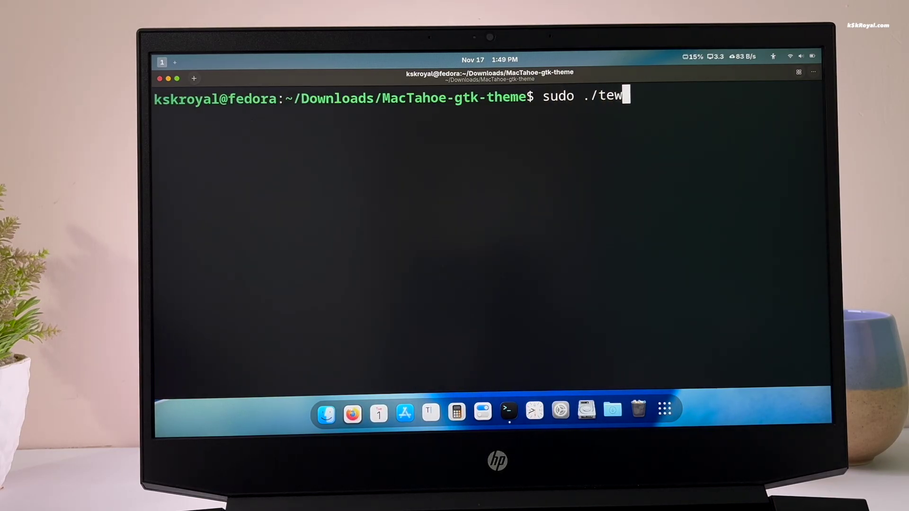
key(Tab)
text(-g -r)
key(Return)
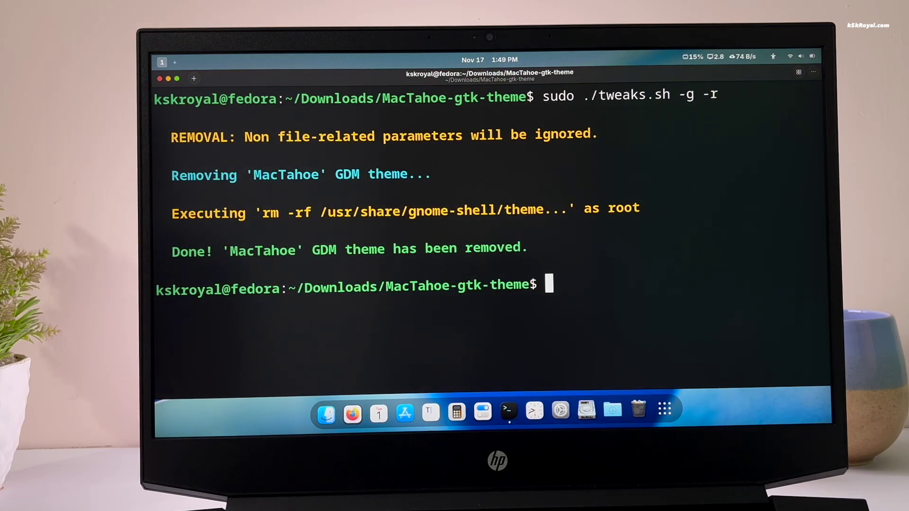
- Remove the Firefox and Flatpak themes with ./tweaks.sh -f -r and ./tweaks.sh -F -r
text(./tweaks.sh -f -r)
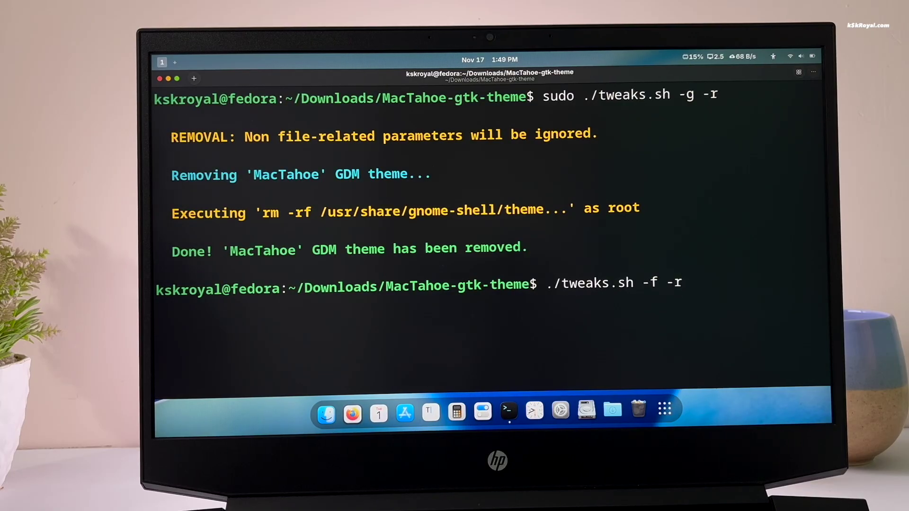
key(Return)
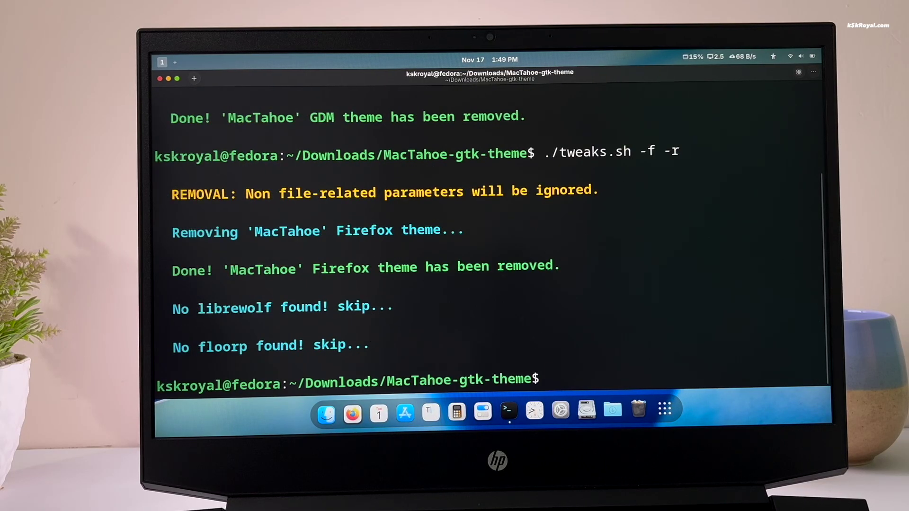
text(./tweaks.sh )
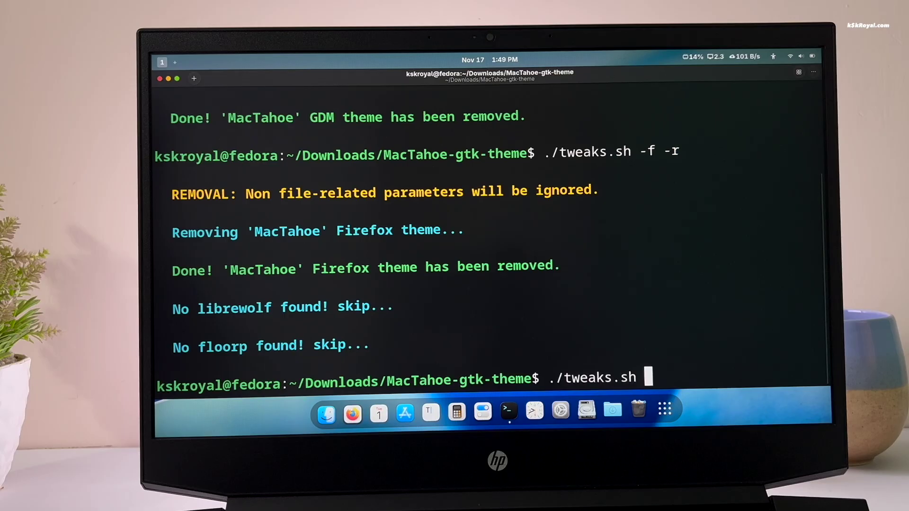
text(-F -r)
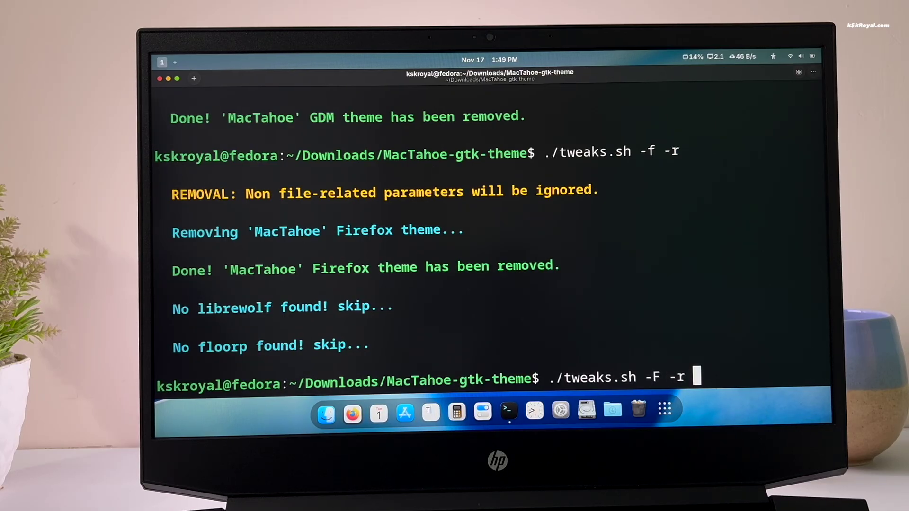
key(Return)
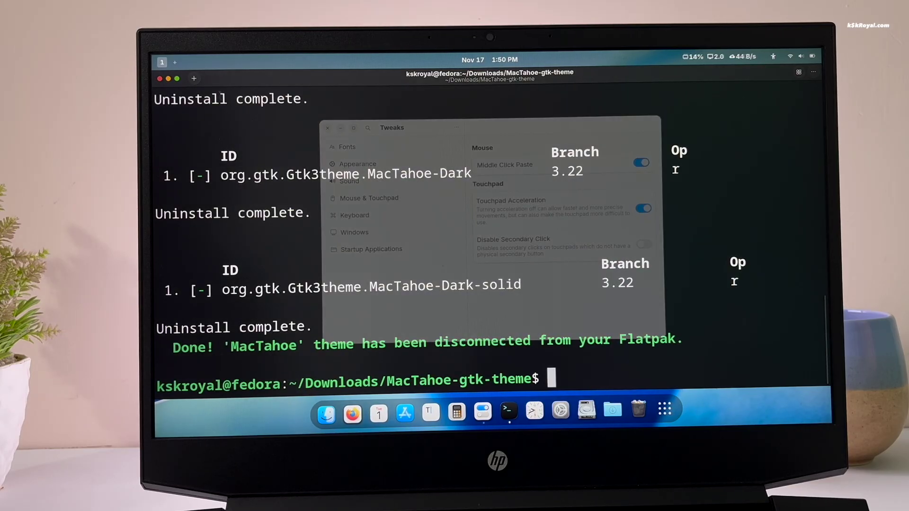
- Close the terminal and reset Cursor, Icons and Legacy Applications to Adwaita (default) in Tweaks
click(785, 106)
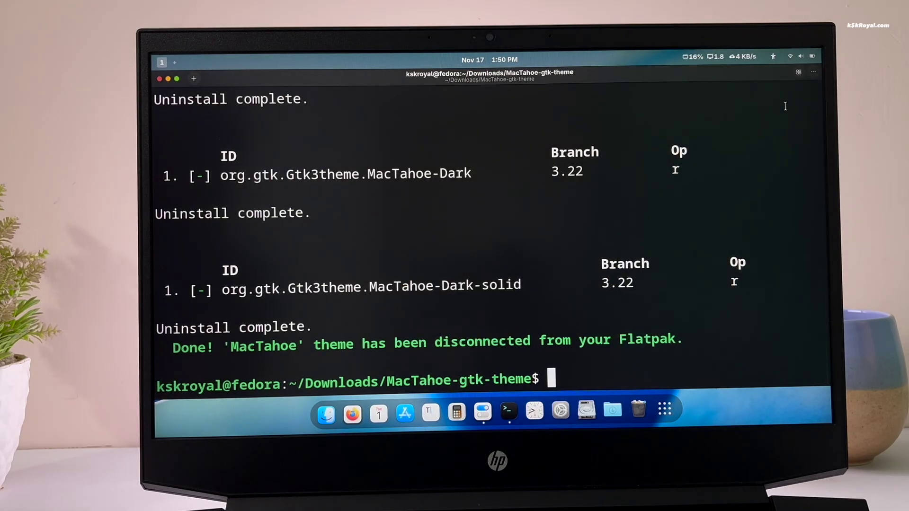
key(ctrl+d)
click(389, 165)
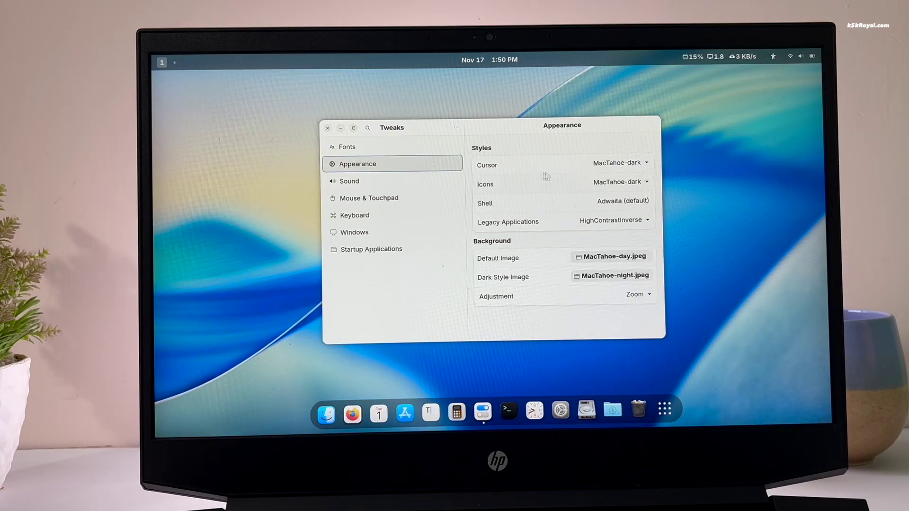
click(618, 163)
click(630, 176)
click(630, 183)
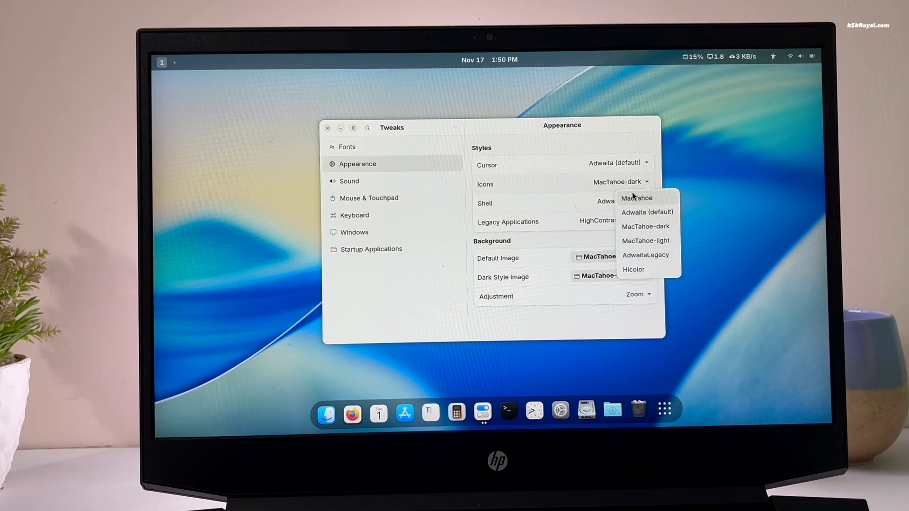
click(645, 213)
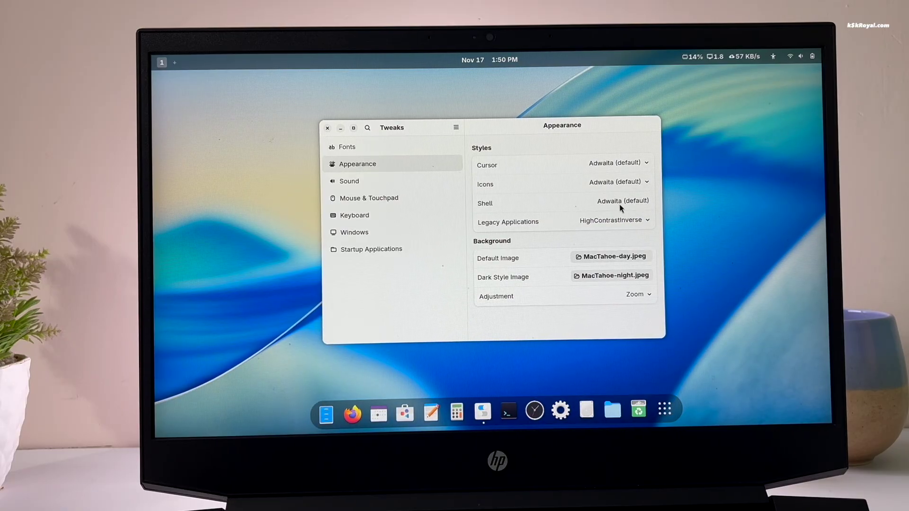
click(630, 222)
click(642, 250)
- Launch Timeshift from the app grid and authenticate with the administrator password
key(super+a)
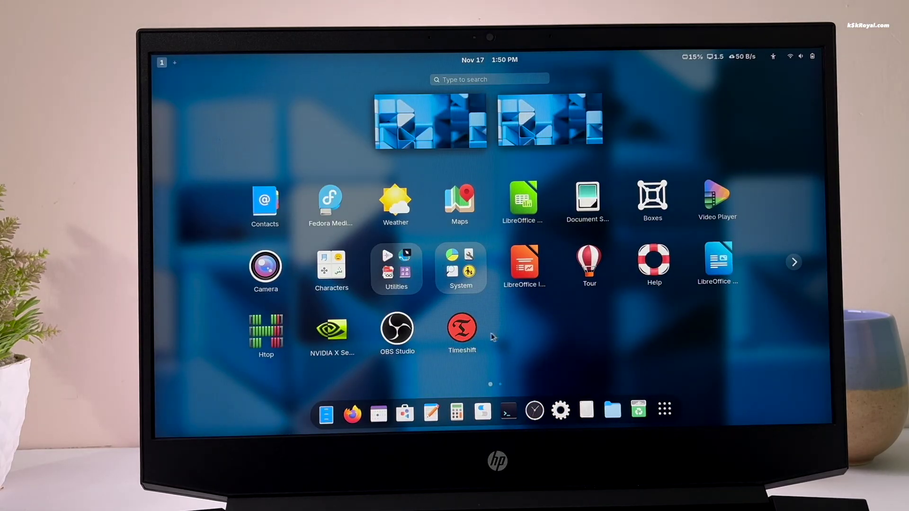
click(456, 334)
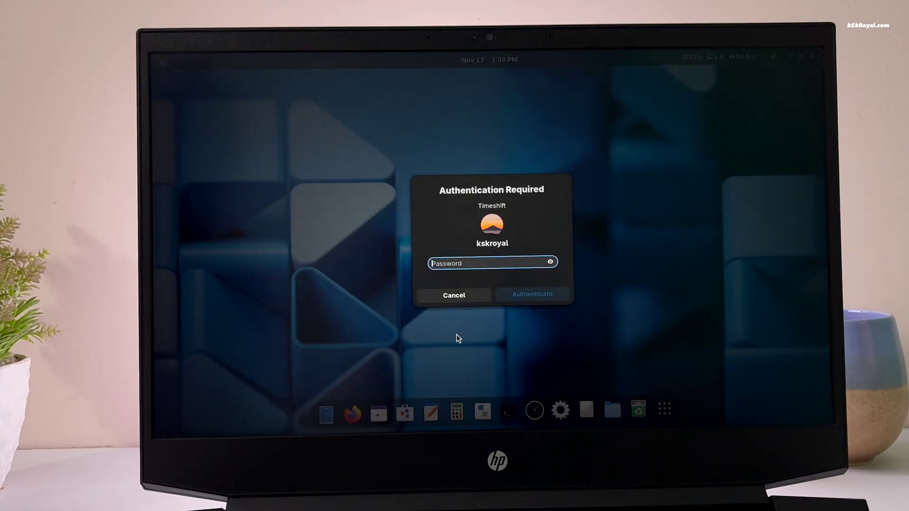
text(••••)
key(Return)
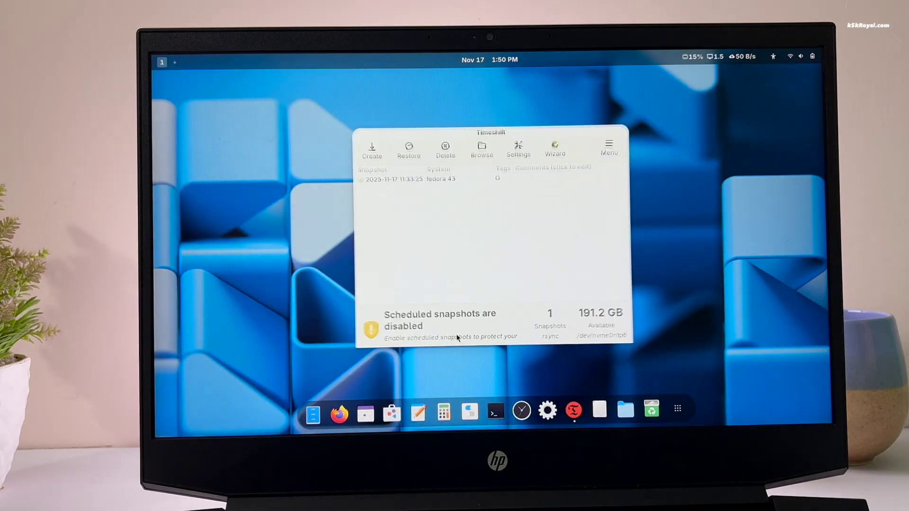
- Restore the 2025-11-17 snapshot, accepting target devices, dry-run changes and the warning
click(416, 156)
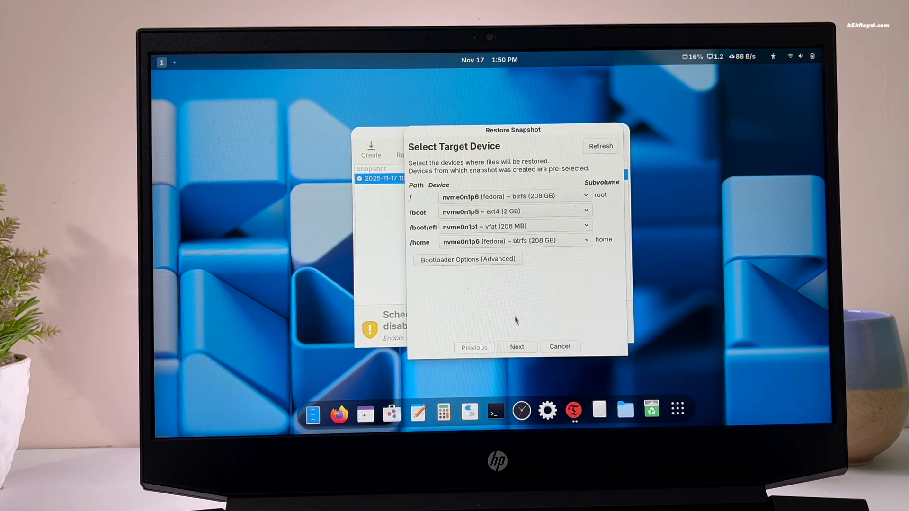
click(518, 347)
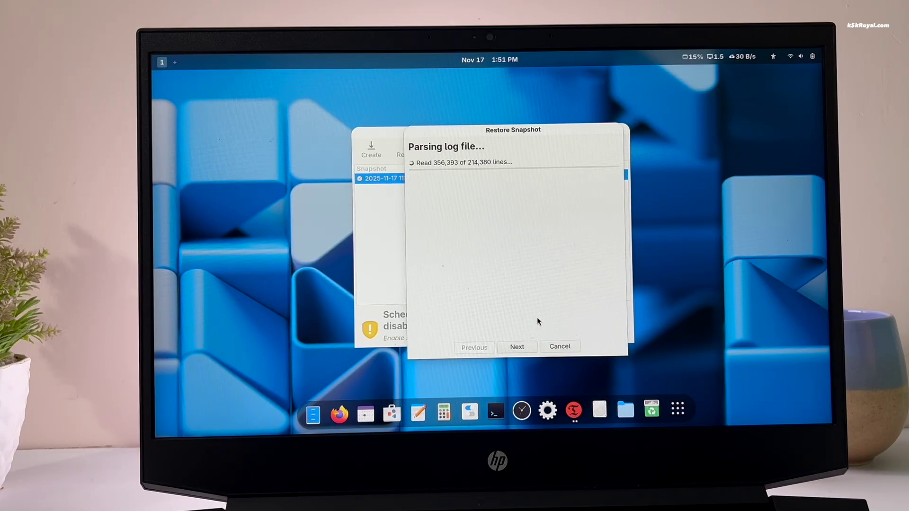
click(518, 348)
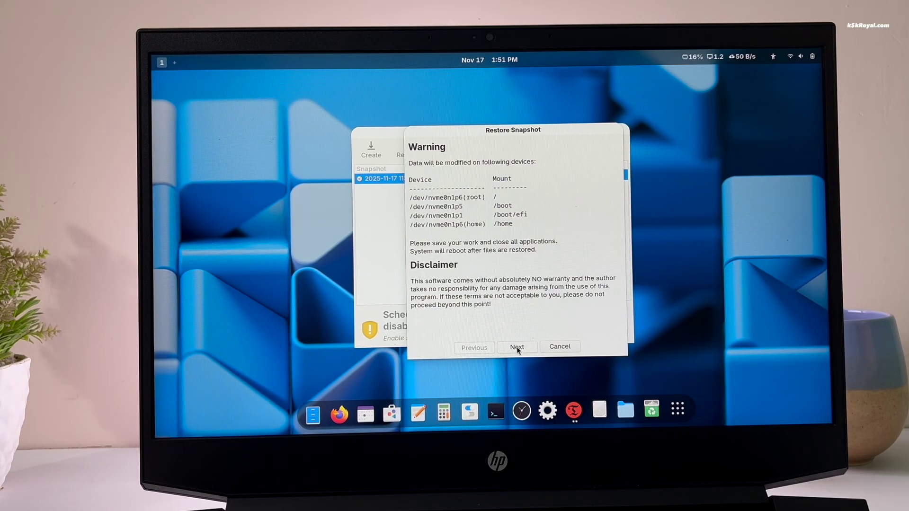
click(517, 348)
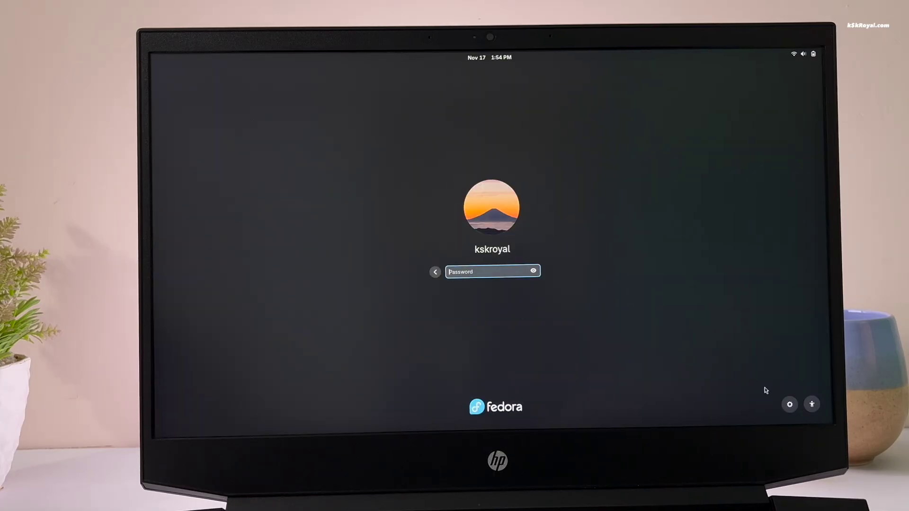
- Log back in with the account password and open Settings from the quick settings panel
text(••)
key(Return)
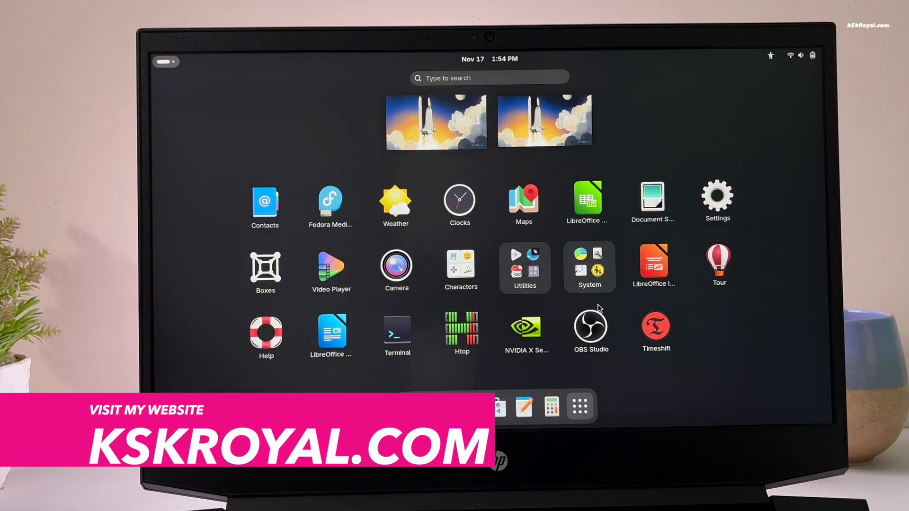
click(439, 112)
click(800, 56)
click(770, 79)
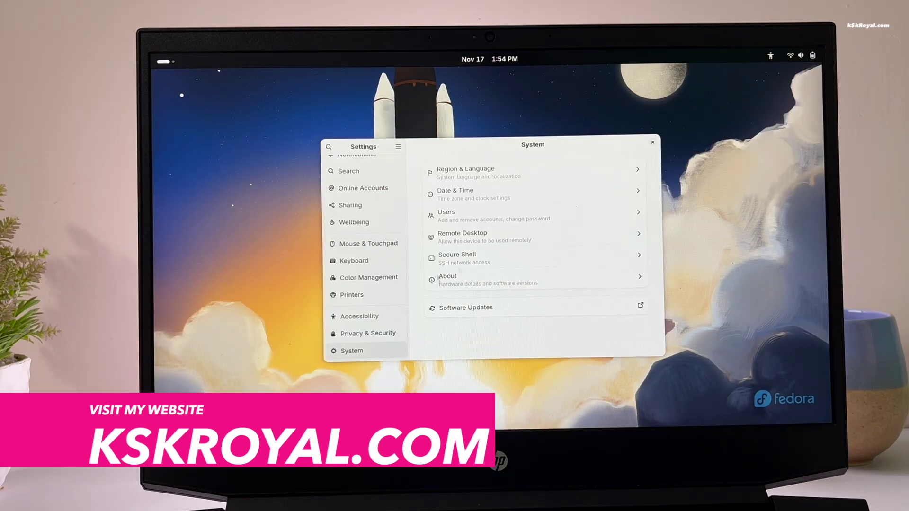